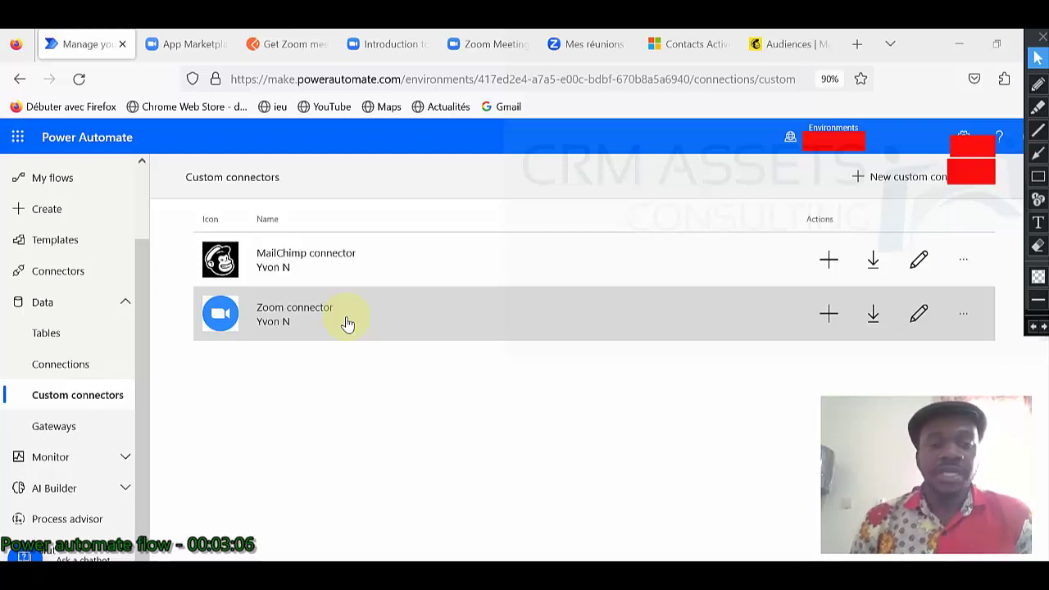
Switch to the Zoom App Marketplace, sign in again, and open App Test from the created apps
left_click(286, 50)
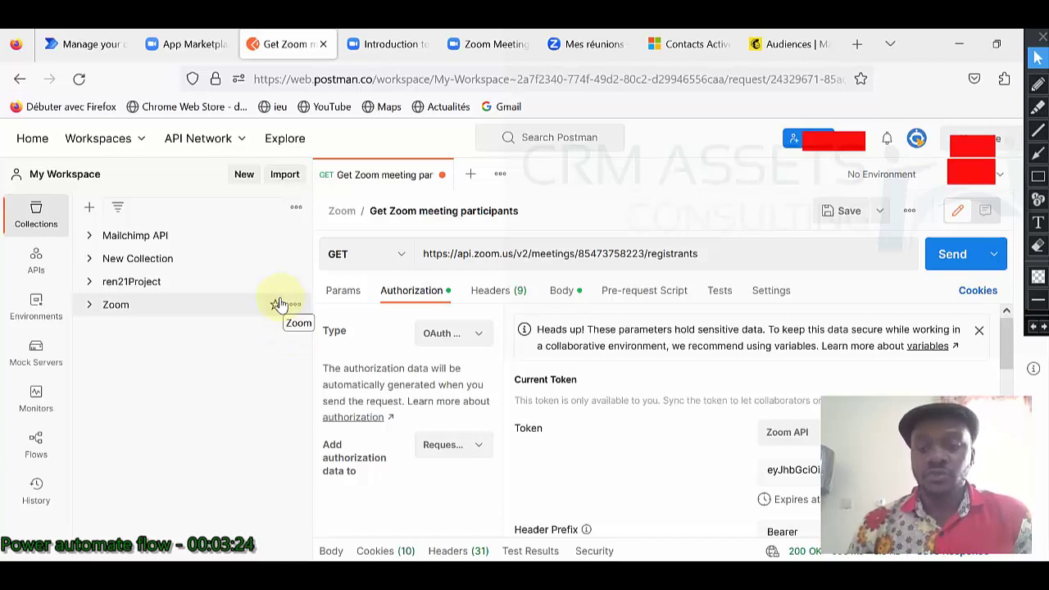
left_click(185, 50)
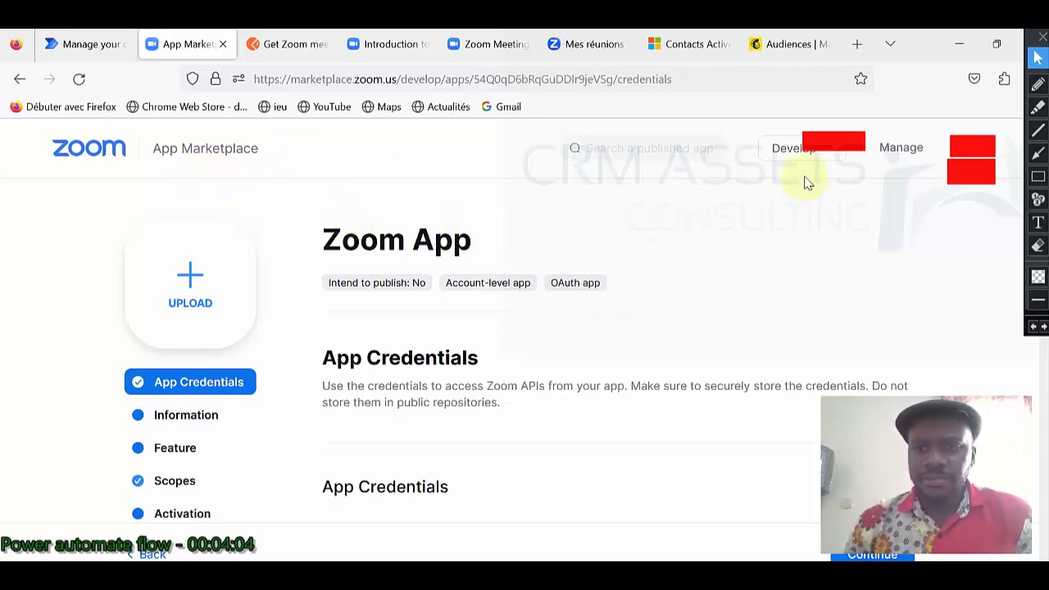
left_click(822, 162)
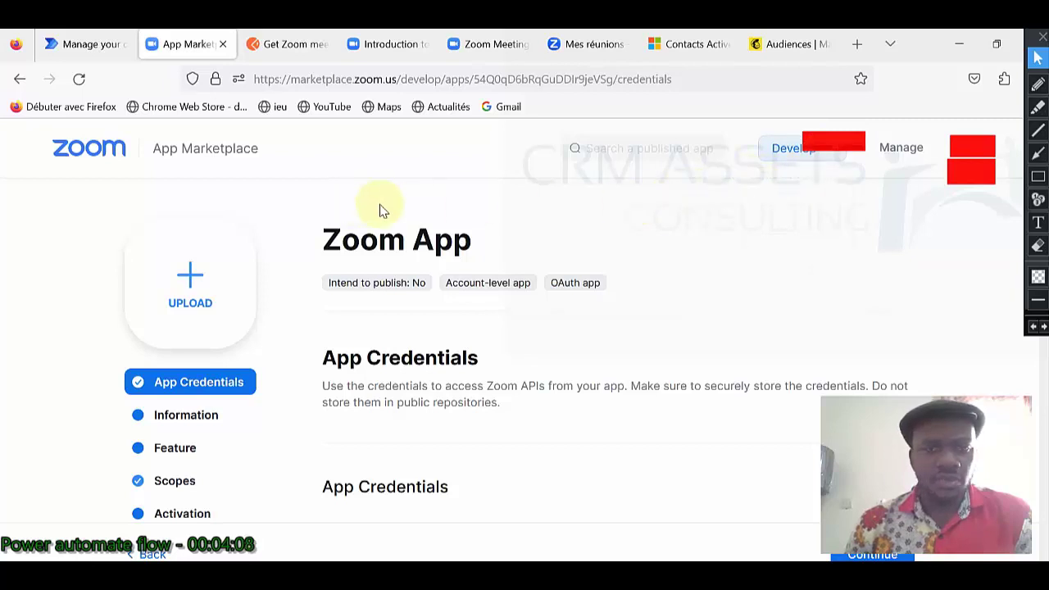
left_click(901, 152)
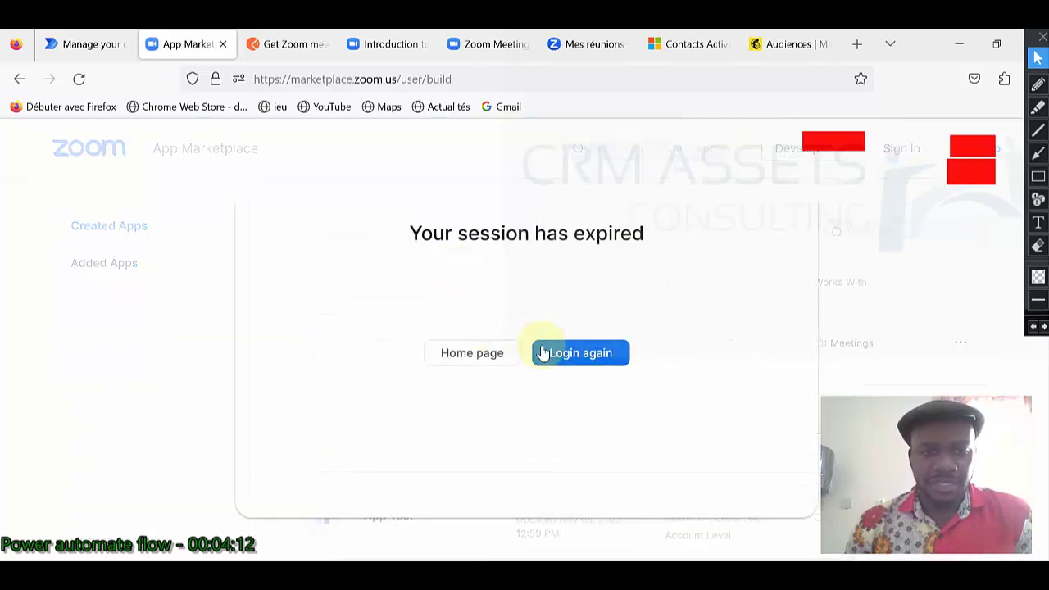
left_click(581, 355)
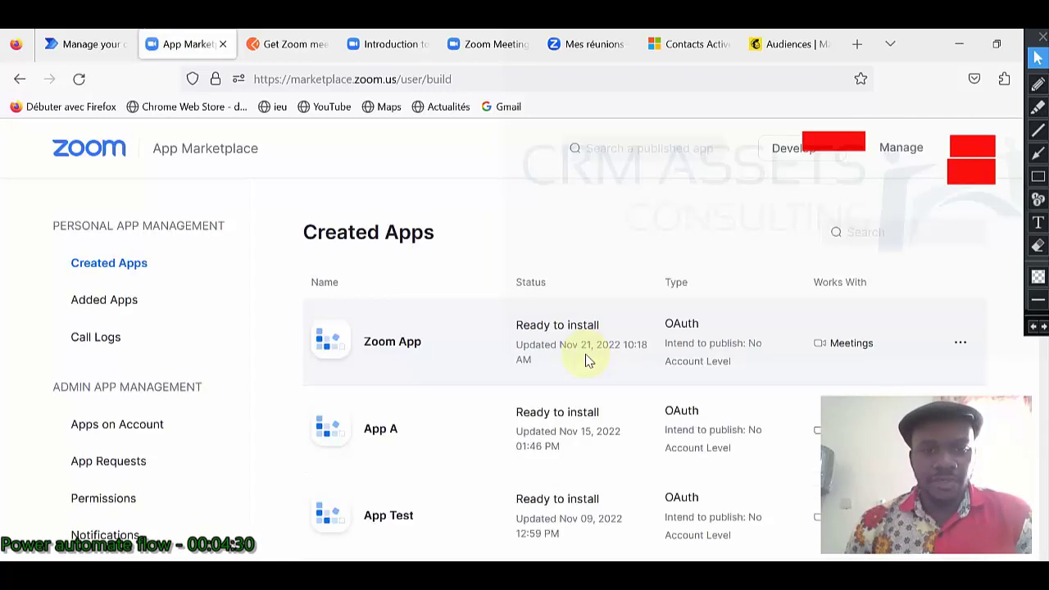
left_click(388, 521)
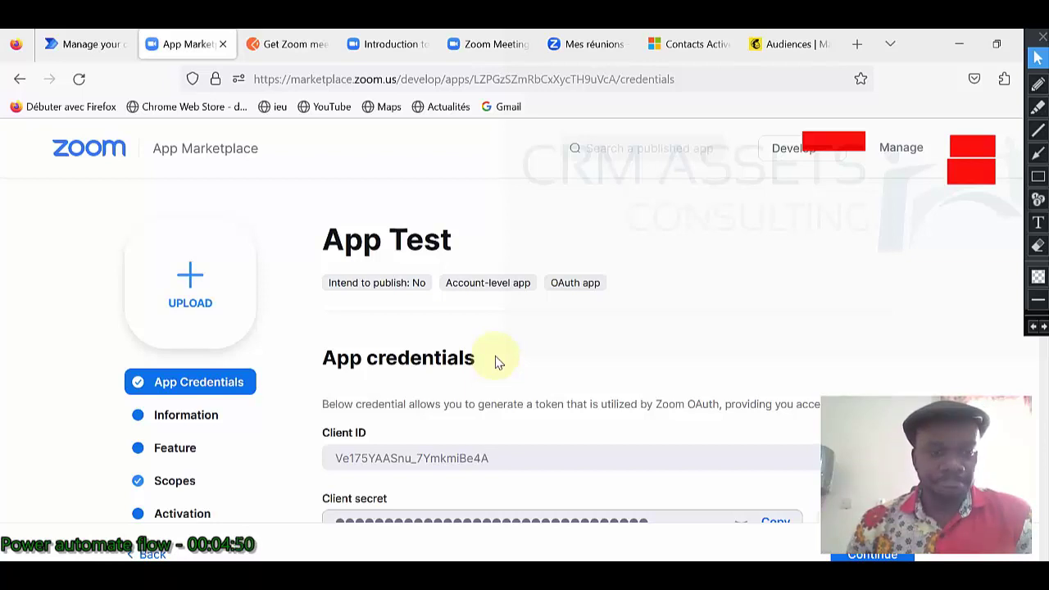
Examine App Test's credentials, including the client ID, client secret and OAuth redirect URL
mouse_move(814, 163)
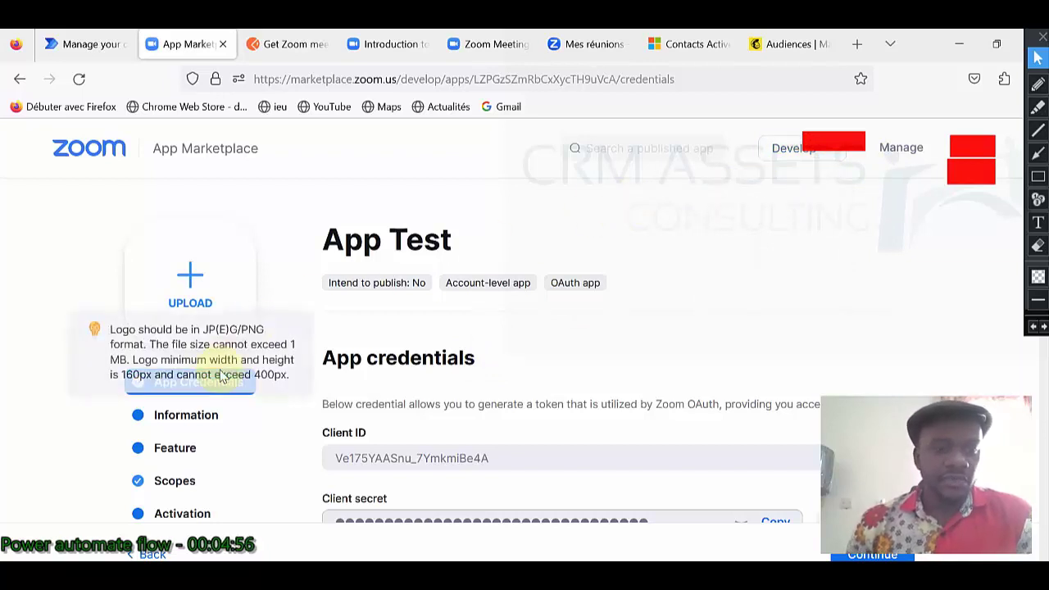
scroll(428, 403, "down", 2)
scroll(314, 391, "up", 2)
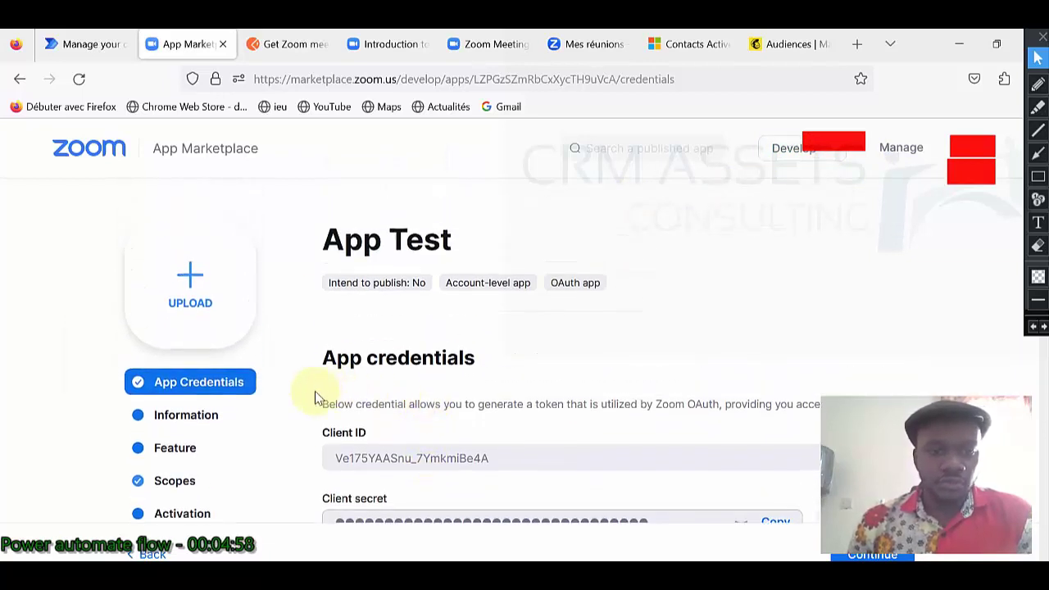
scroll(326, 376, "down", 2)
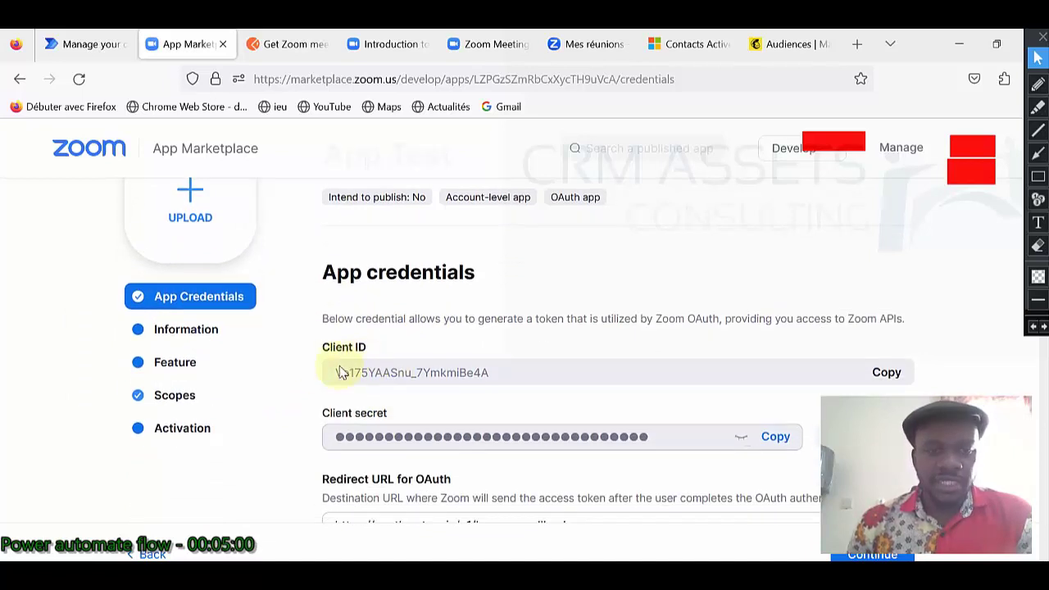
left_click_drag(331, 373, 491, 374)
left_click(427, 373)
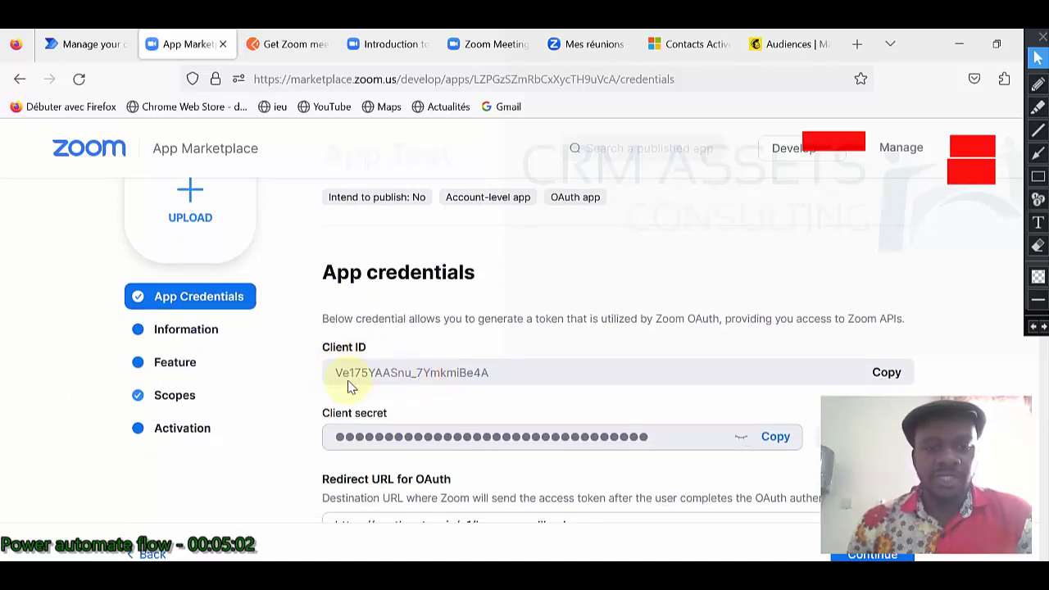
scroll(335, 358, "down", 2)
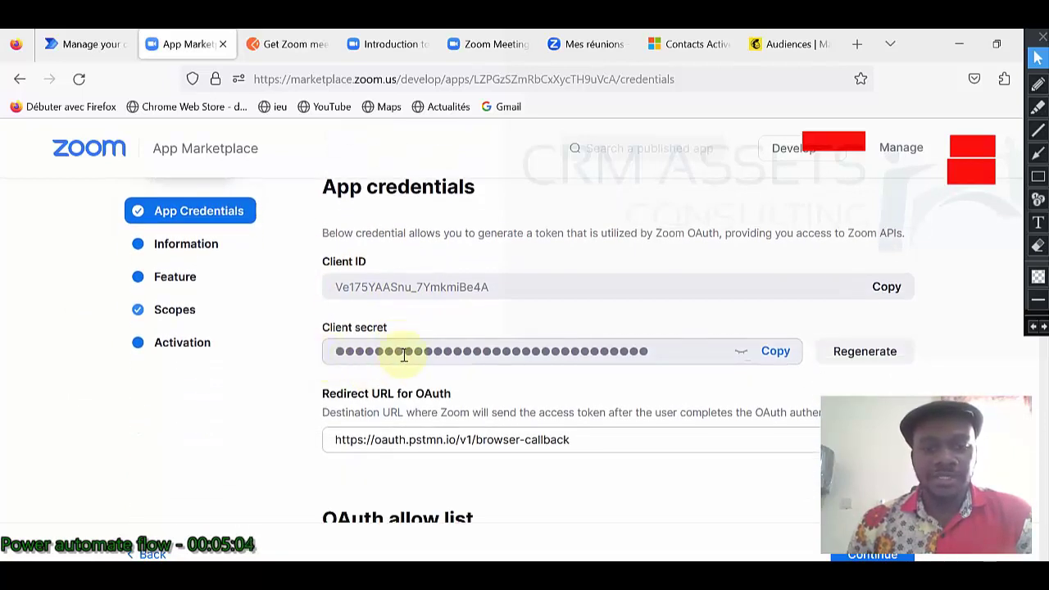
scroll(401, 354, "down", 2)
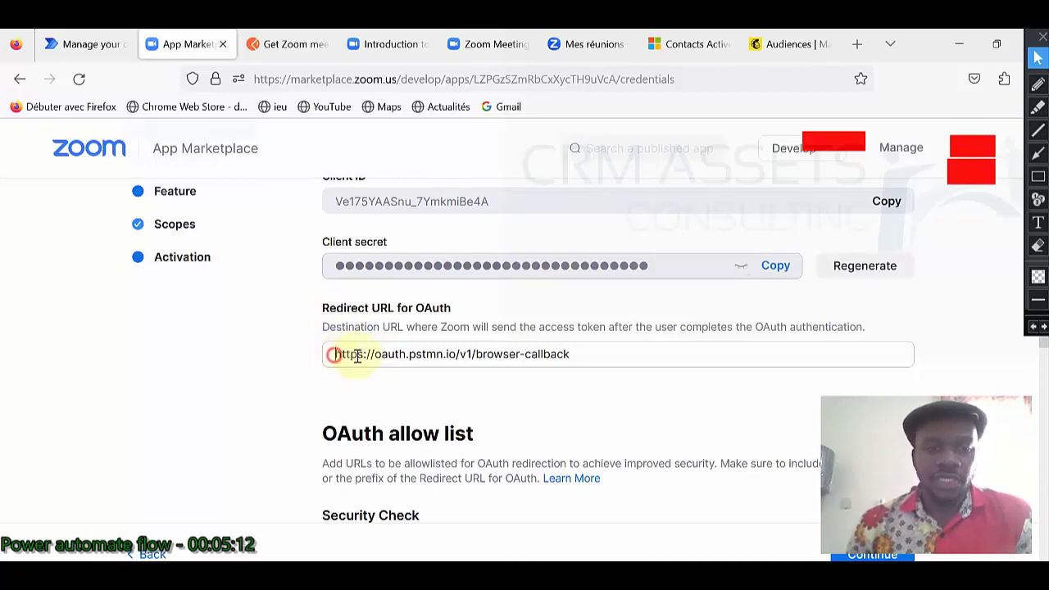
left_click_drag(336, 354, 573, 355)
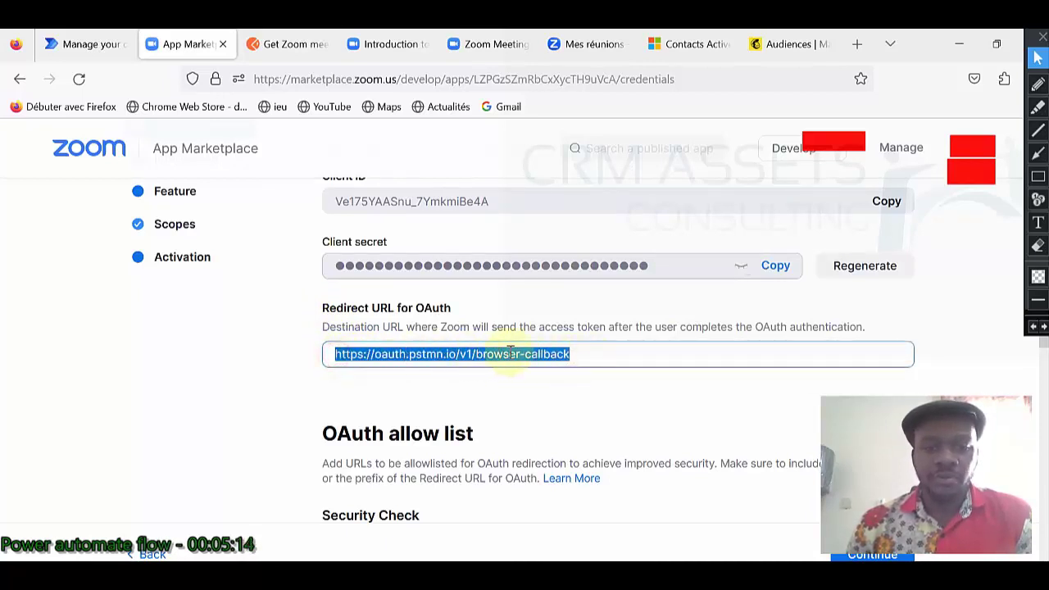
Switch to Postman and compare the Get Zoom meeting participants request's OAuth token configuration with the Zoom app credentials
left_click(277, 54)
scroll(673, 400, "down", 6)
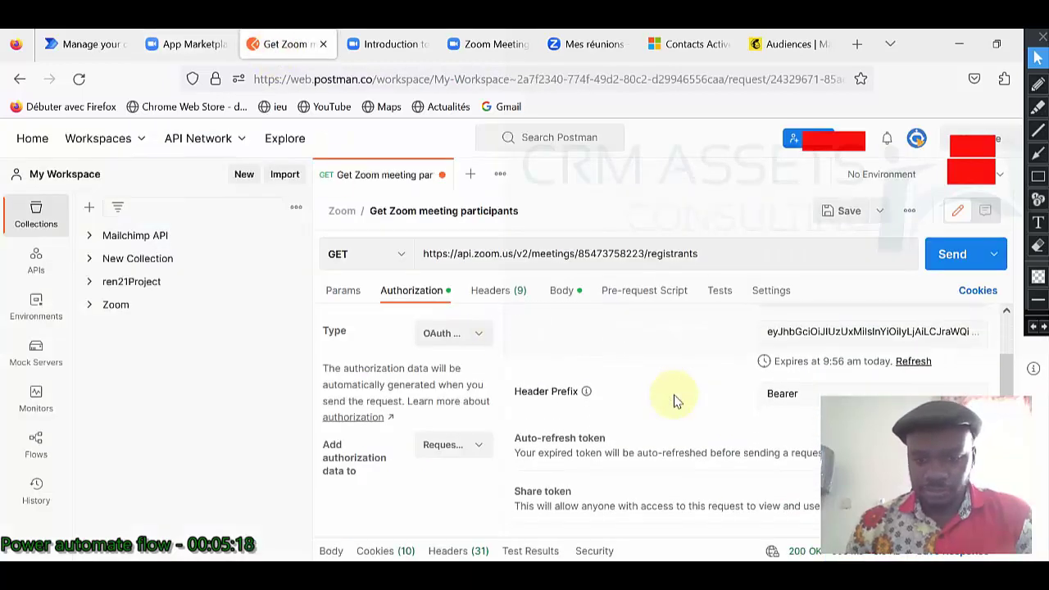
scroll(674, 400, "down", 3)
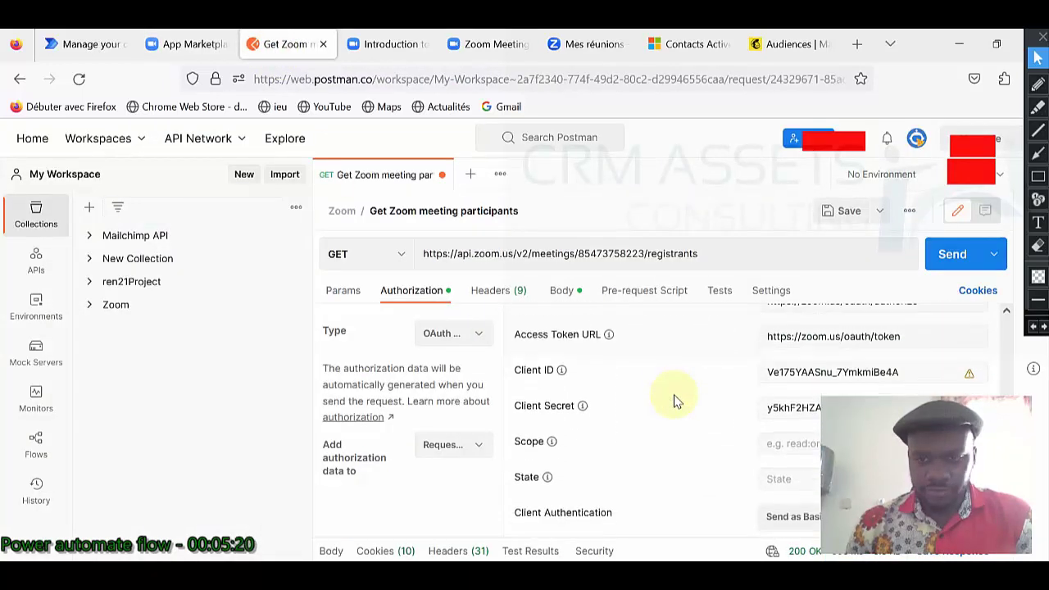
scroll(673, 399, "up", 2)
left_click(194, 54)
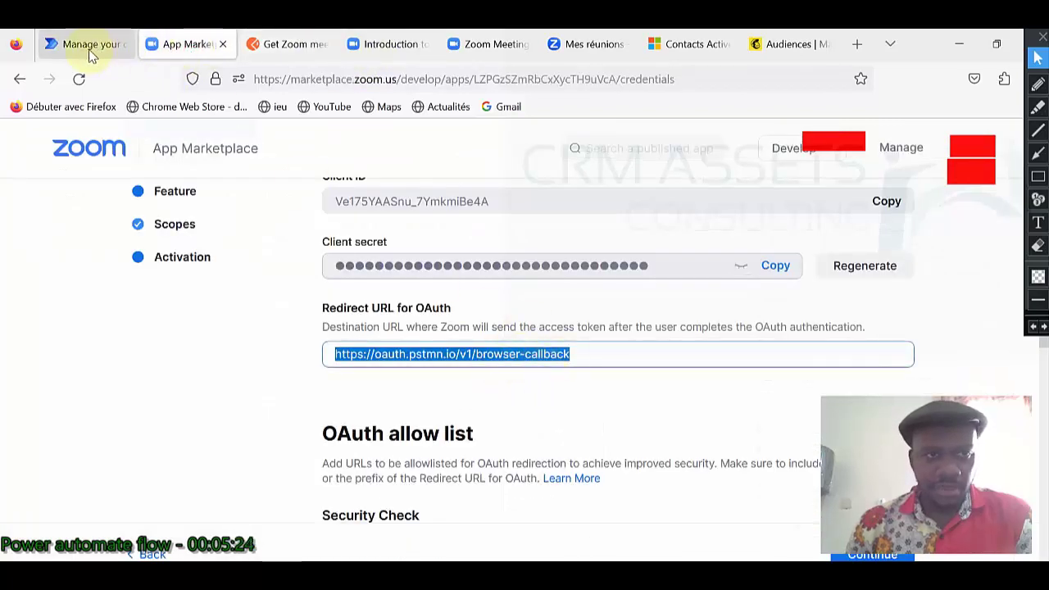
left_click(282, 44)
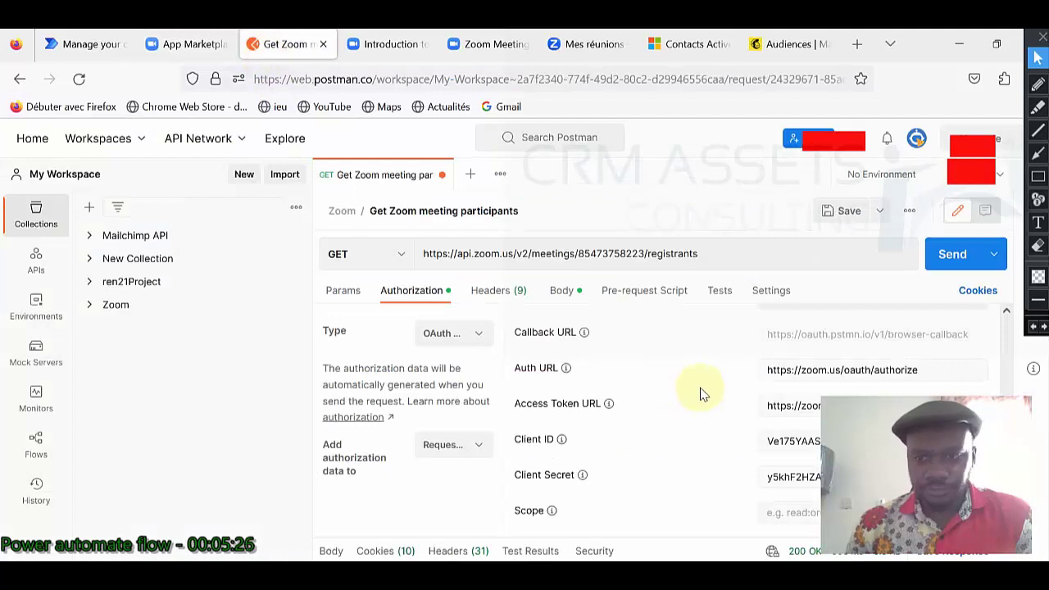
scroll(706, 391, "down", 1)
scroll(706, 391, "down", 2)
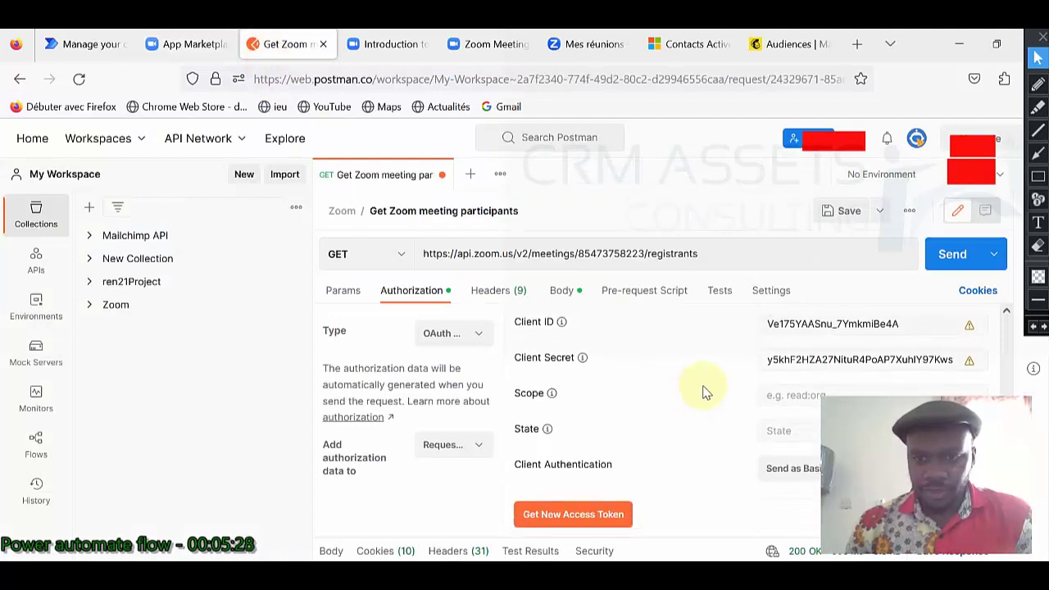
scroll(702, 395, "up", 8)
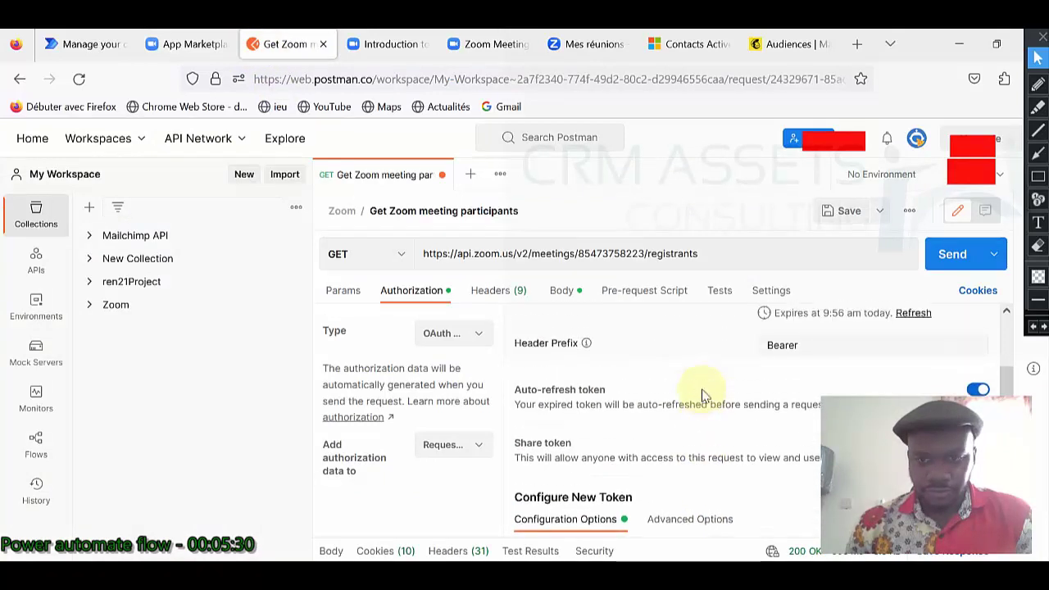
scroll(702, 396, "down", 5)
scroll(702, 395, "down", 4)
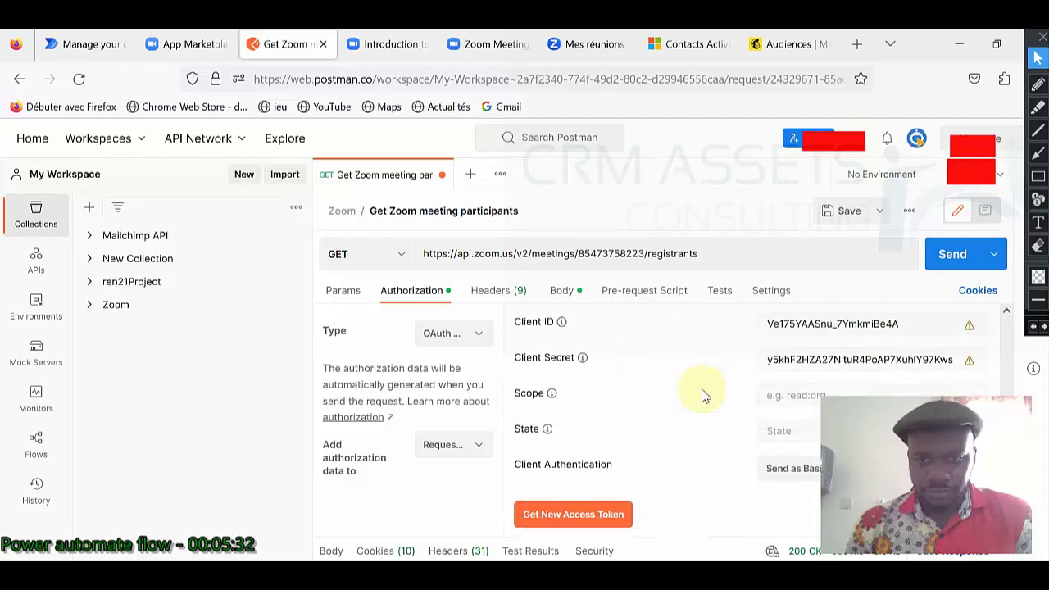
scroll(702, 396, "up", 2)
scroll(703, 396, "down", 2)
scroll(702, 395, "up", 10)
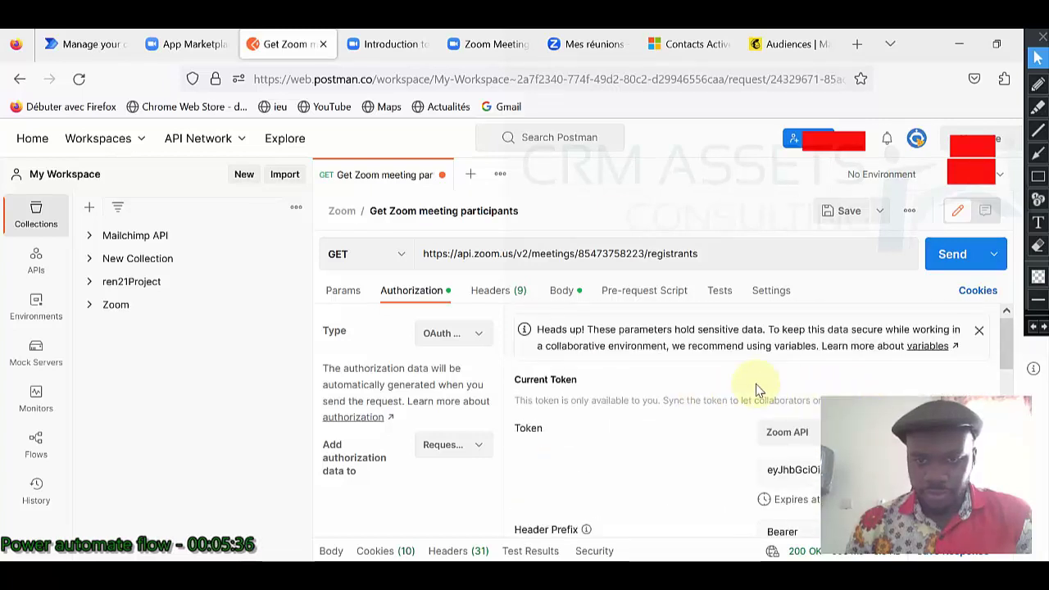
Inspect the callback URL in the request's new token configuration
scroll(762, 391, "down", 2)
scroll(758, 390, "down", 2)
scroll(758, 390, "down", 5)
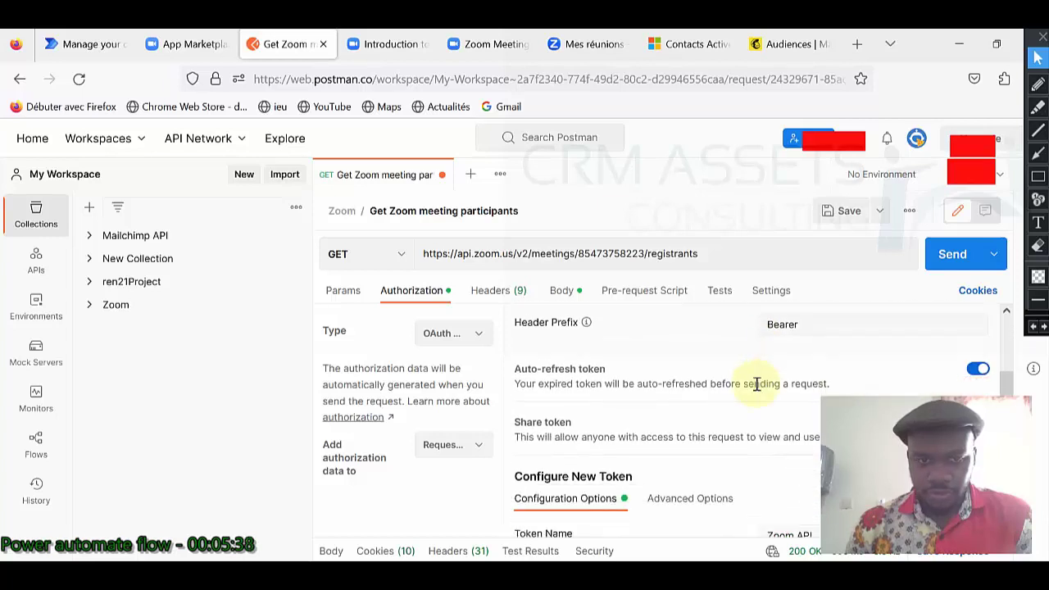
scroll(734, 390, "down", 3)
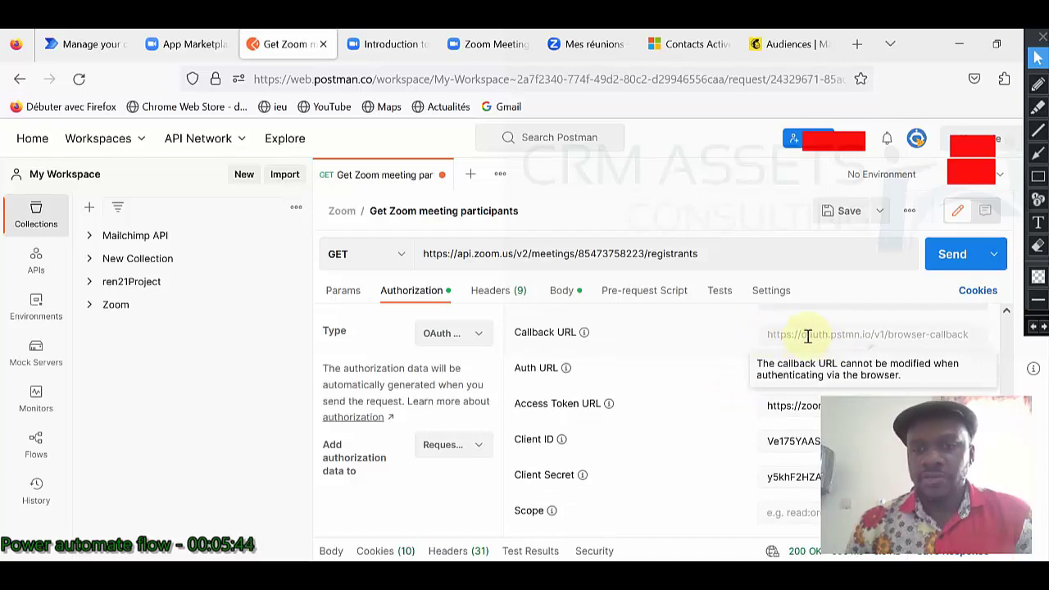
left_click_drag(768, 336, 964, 335)
left_click(844, 335)
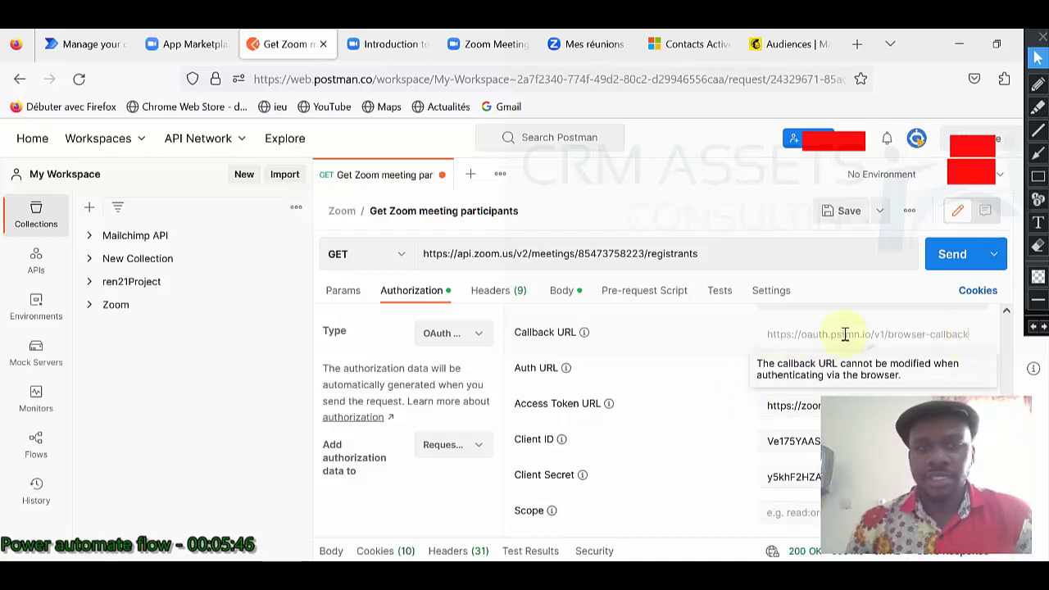
Return to the Zoom App Marketplace and check App Test's OAuth redirect URL and allow list
left_click(187, 44)
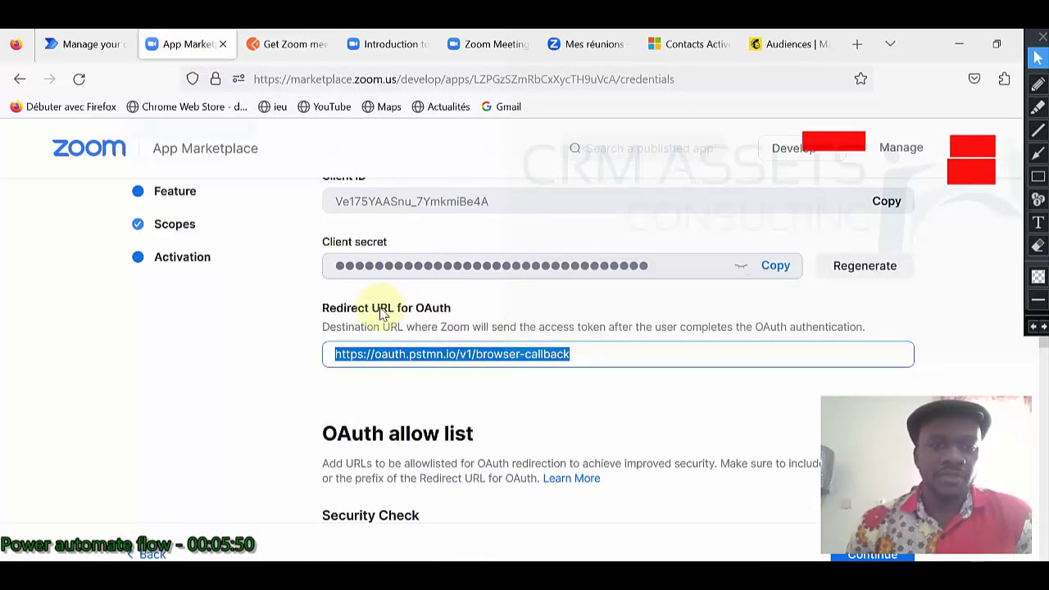
scroll(410, 328, "down", 1)
scroll(408, 327, "down", 4)
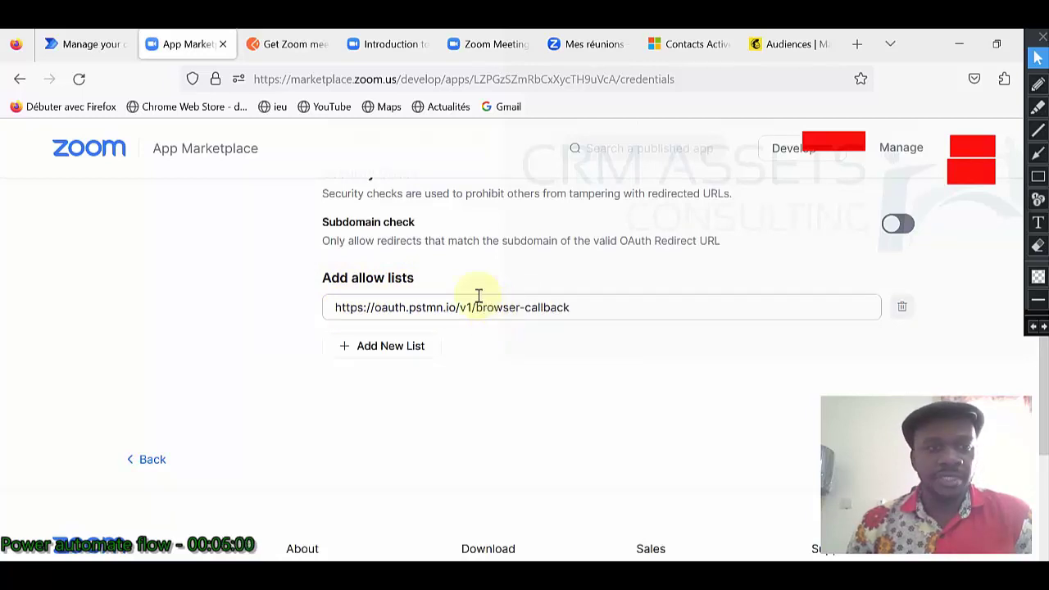
scroll(462, 276, "up", 10)
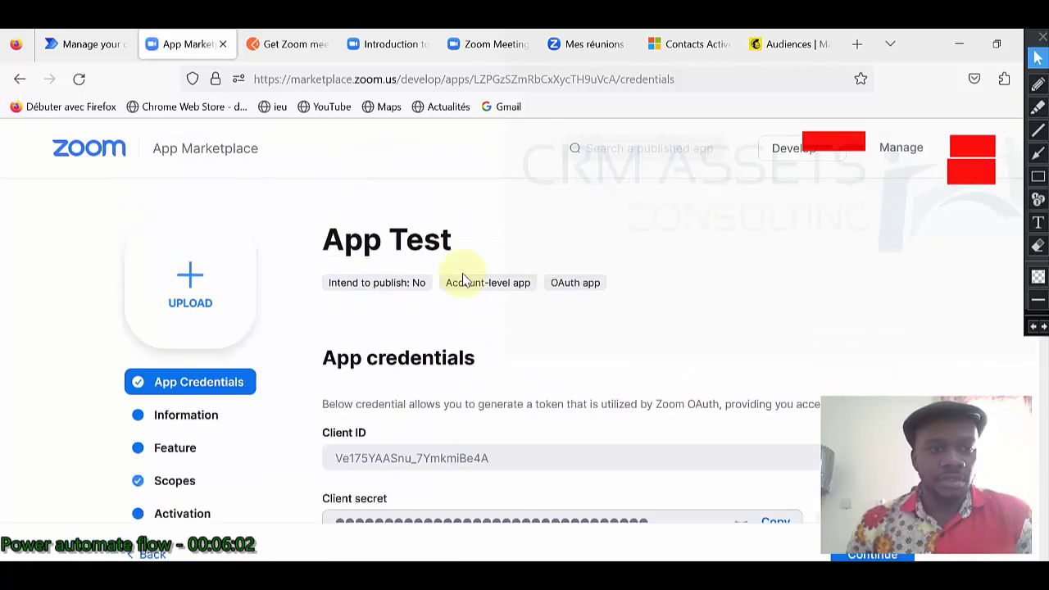
Open App Test's Information page, decline saving the password, and review the basic information, company, developer contact and link fields
left_click(191, 422)
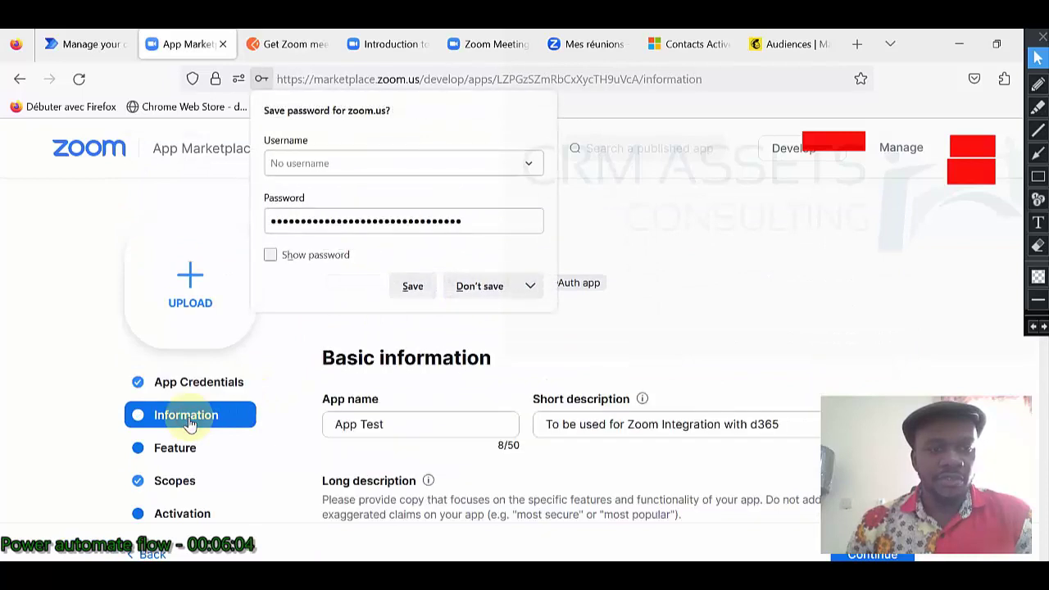
left_click(477, 288)
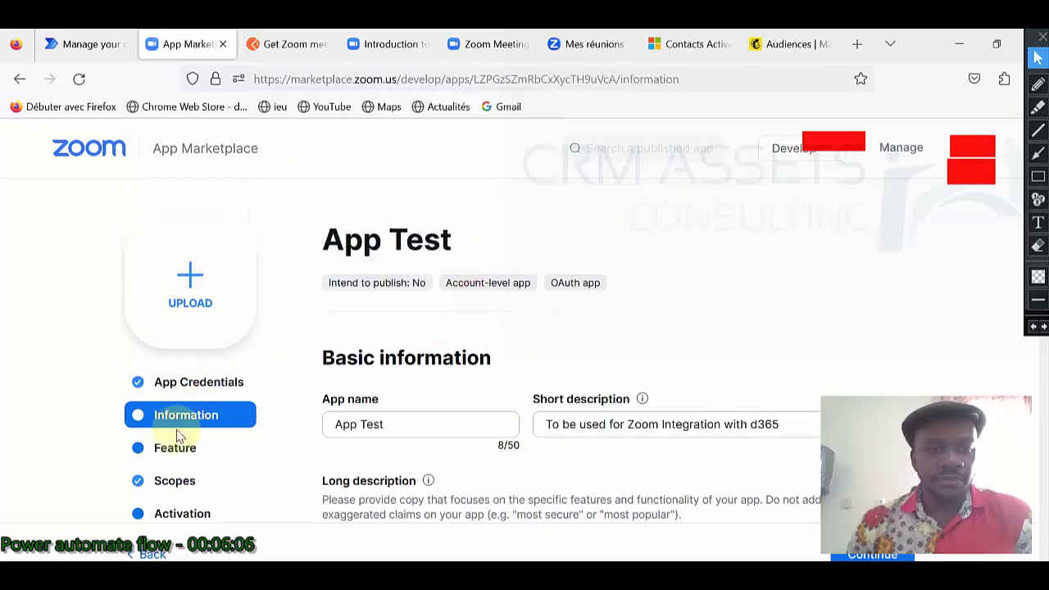
scroll(369, 402, "down", 2)
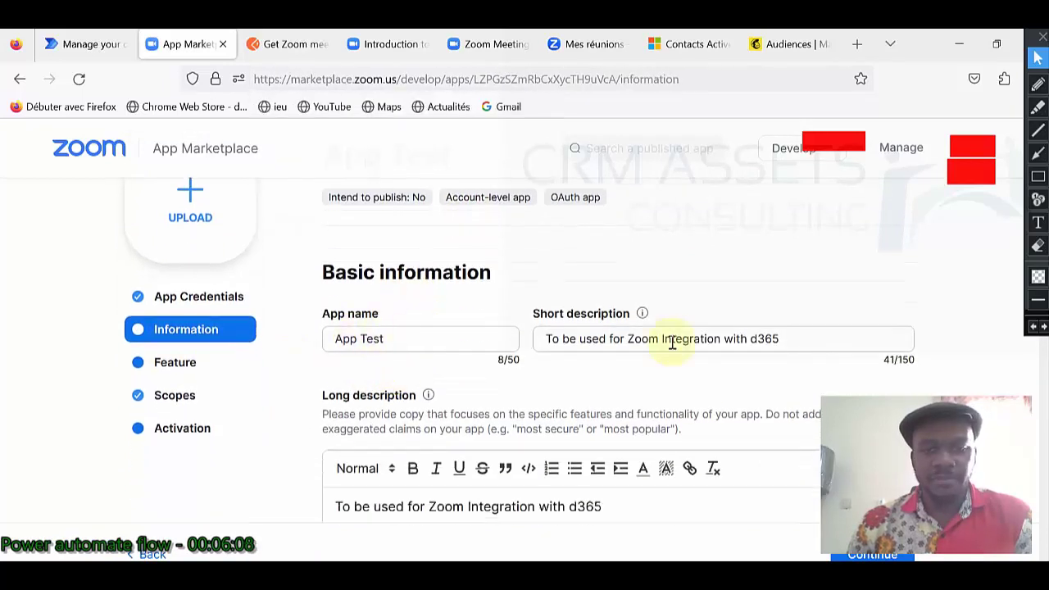
scroll(475, 327, "down", 10)
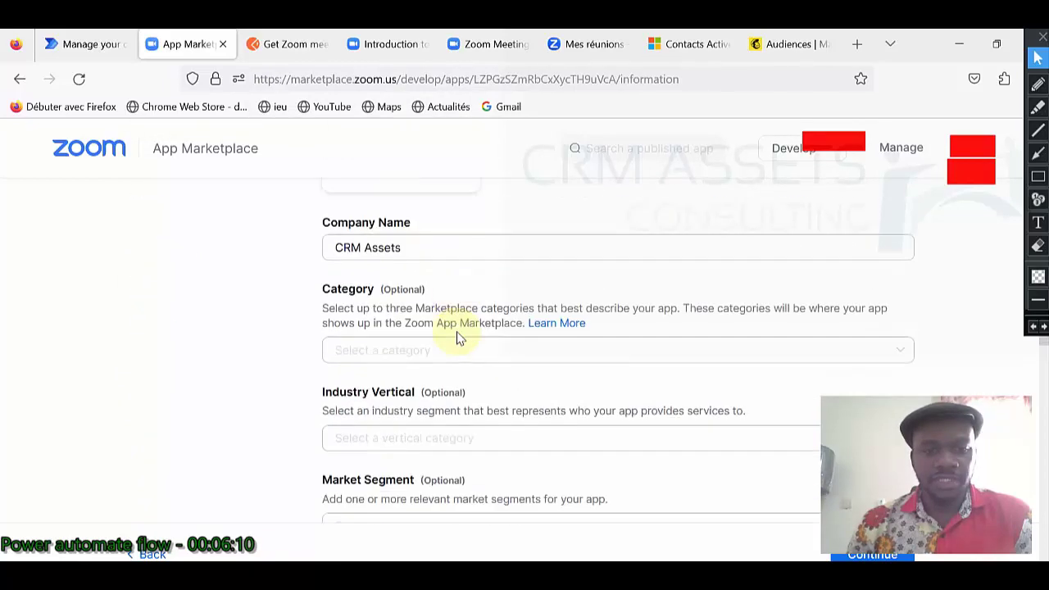
scroll(456, 335, "down", 5)
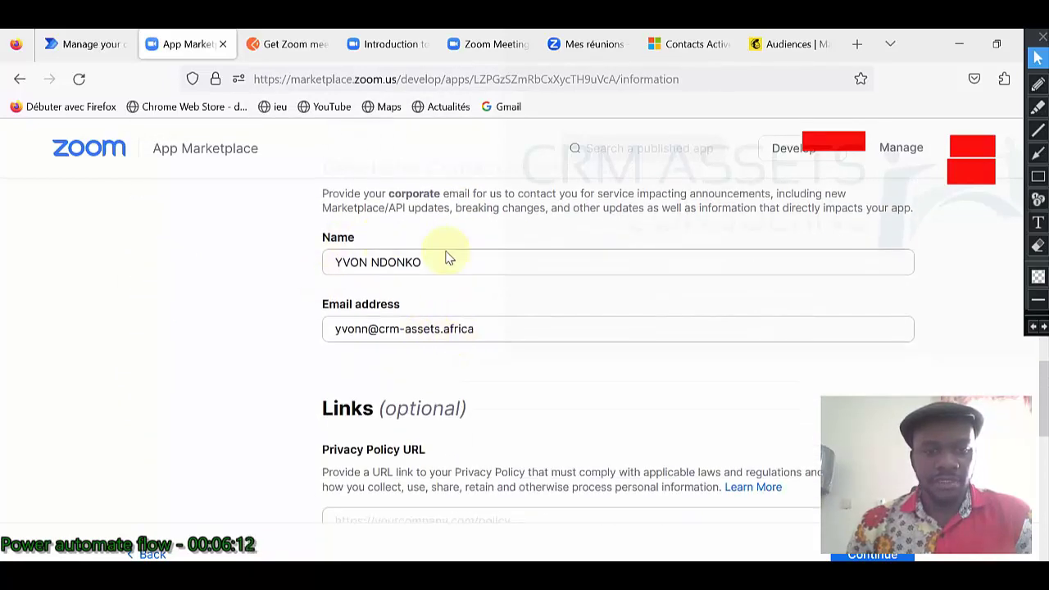
scroll(473, 328, "down", 6)
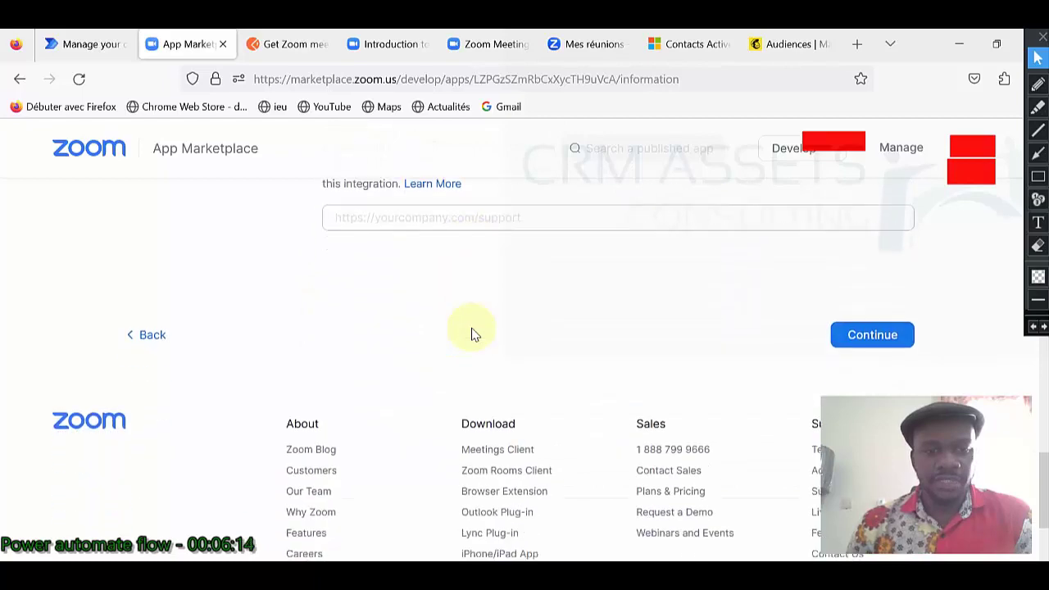
scroll(473, 332, "up", 7)
scroll(472, 332, "up", 10)
scroll(470, 332, "up", 3)
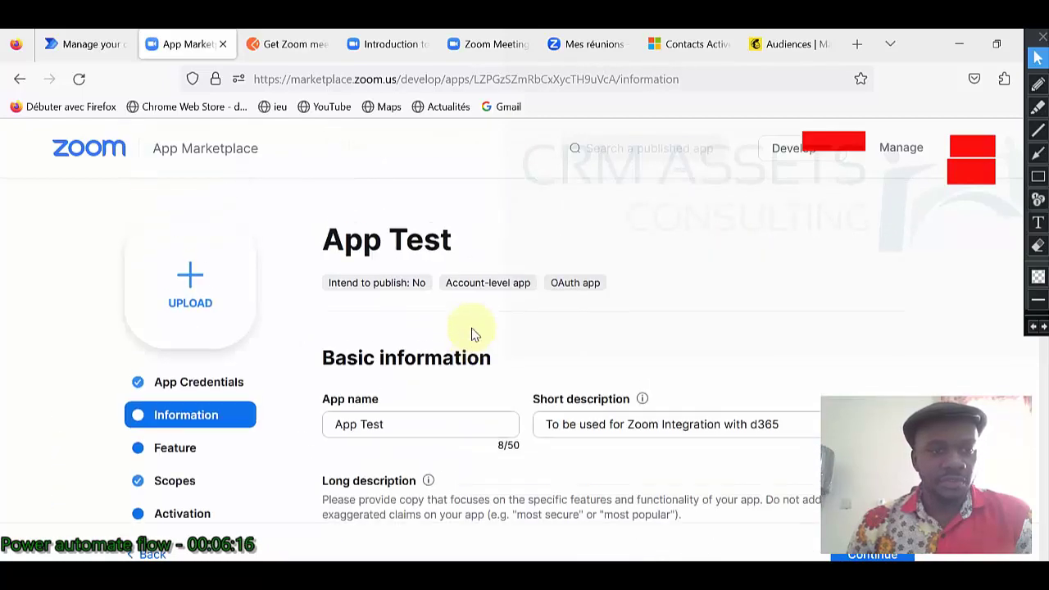
Open App Test's Feature page and review its token, Zoom Client and multi-platform support settings
scroll(233, 338, "down", 1)
left_click(193, 362)
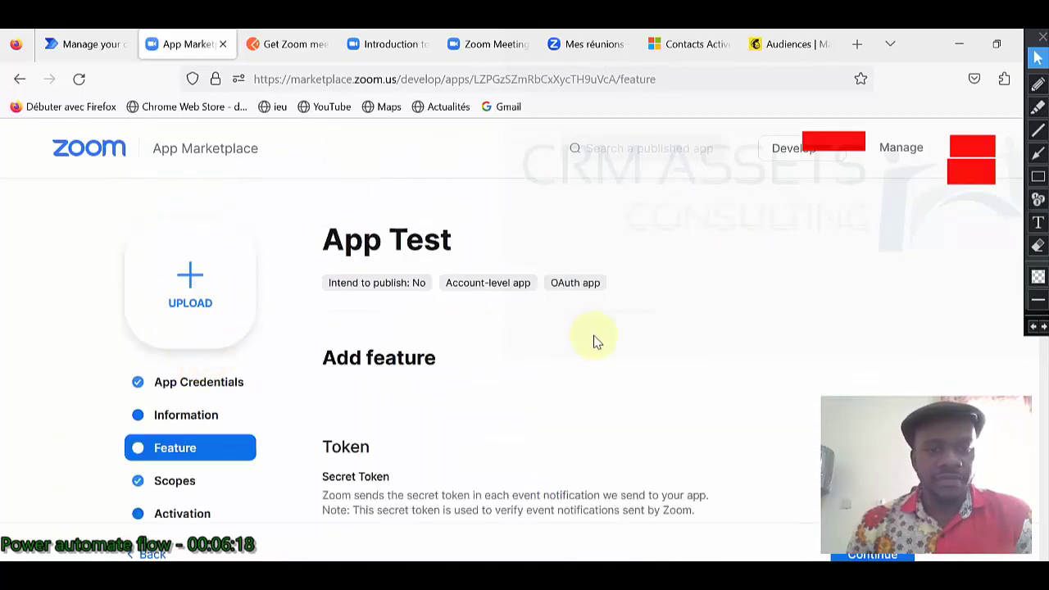
scroll(593, 335, "down", 6)
scroll(593, 336, "down", 3)
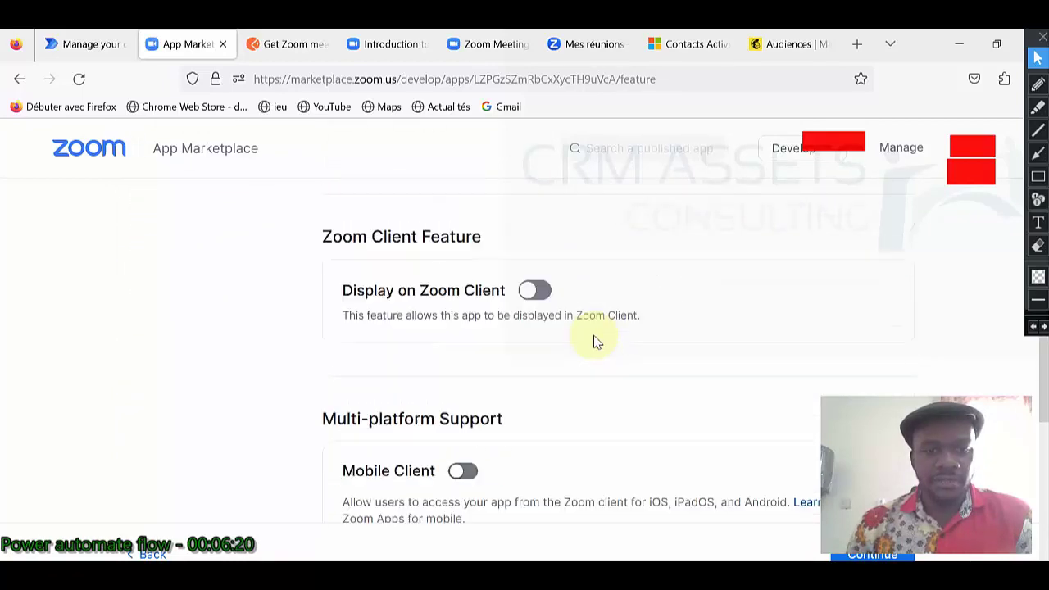
scroll(593, 335, "up", 8)
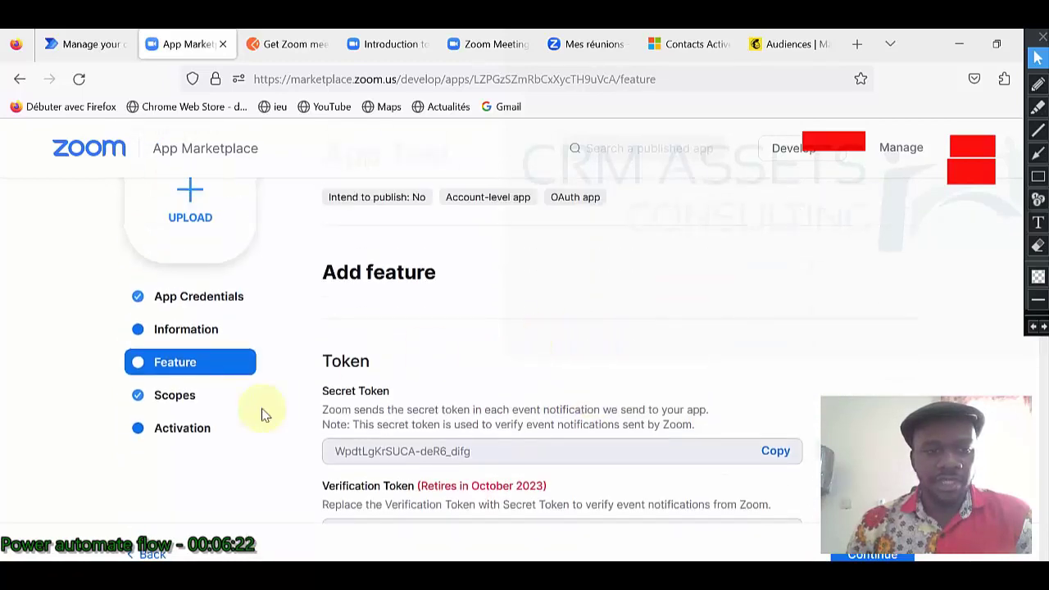
Open App Test's Scopes page and review the meeting and user scopes added to the app
left_click(174, 395)
scroll(581, 392, "down", 3)
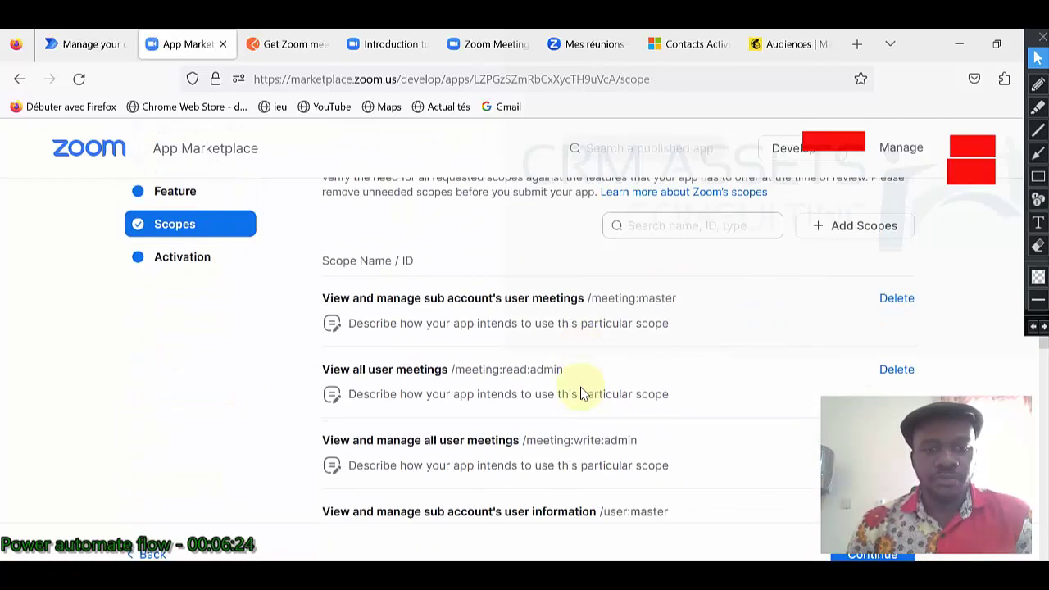
scroll(580, 392, "down", 2)
scroll(580, 387, "up", 3)
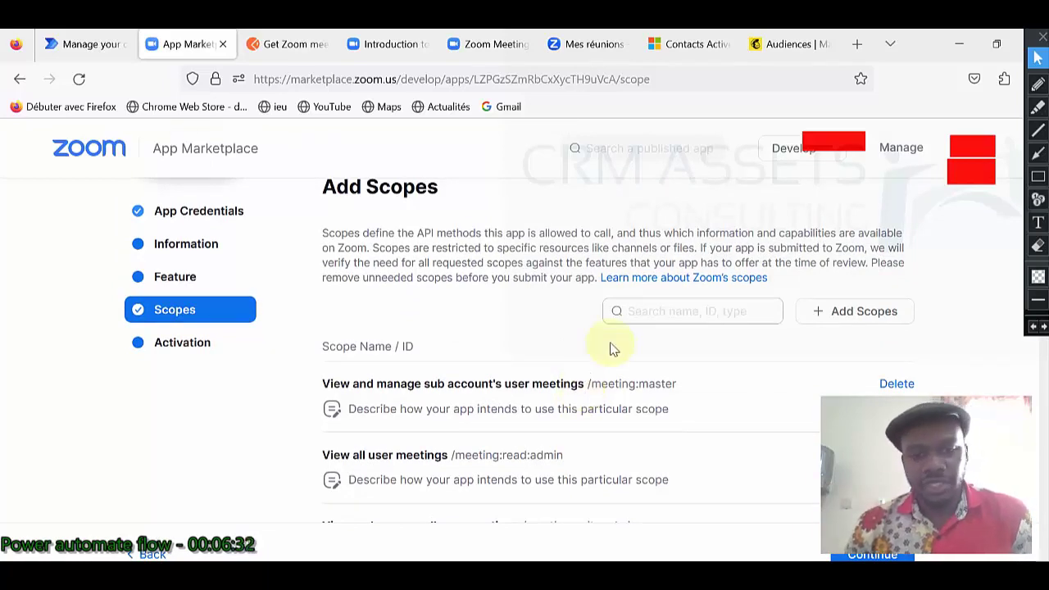
scroll(531, 326, "down", 2)
scroll(549, 308, "down", 5)
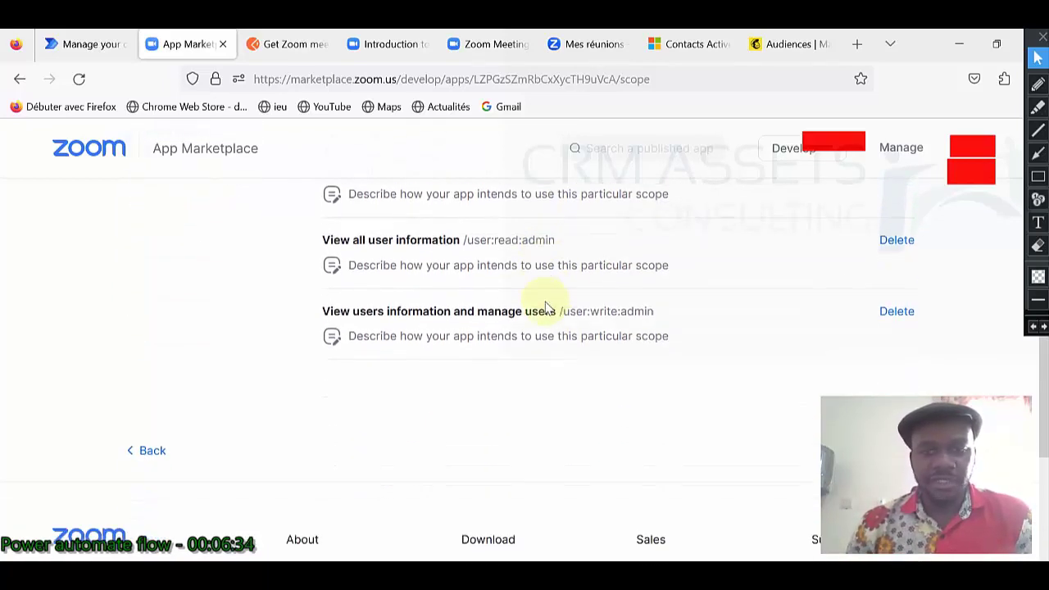
scroll(546, 302, "up", 4)
scroll(546, 303, "up", 3)
Open App Test's Activation page and review the options for adding the app, its Add URL and publishing
left_click(210, 348)
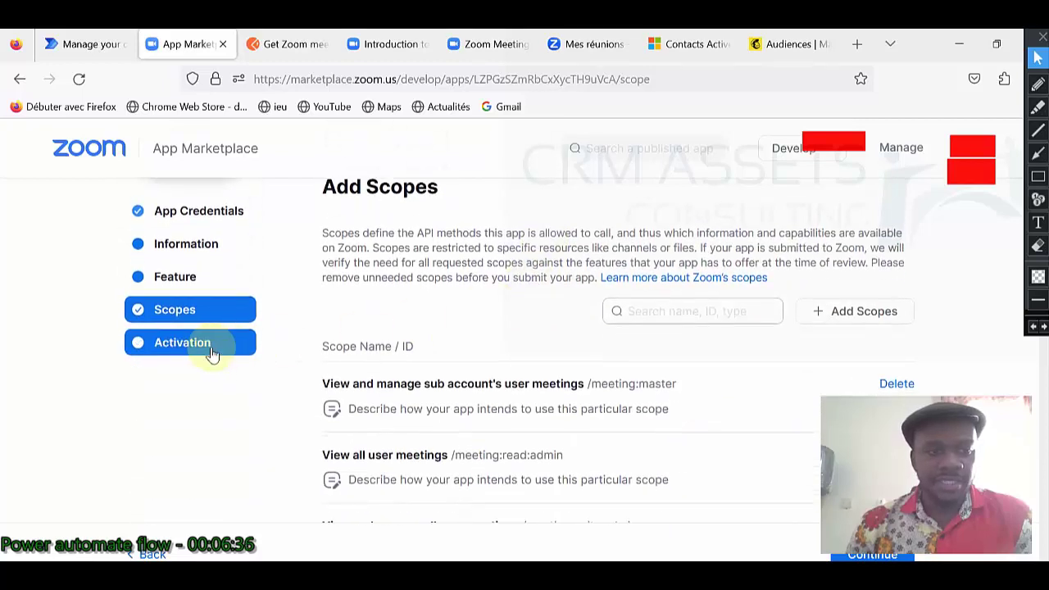
scroll(431, 333, "down", 2)
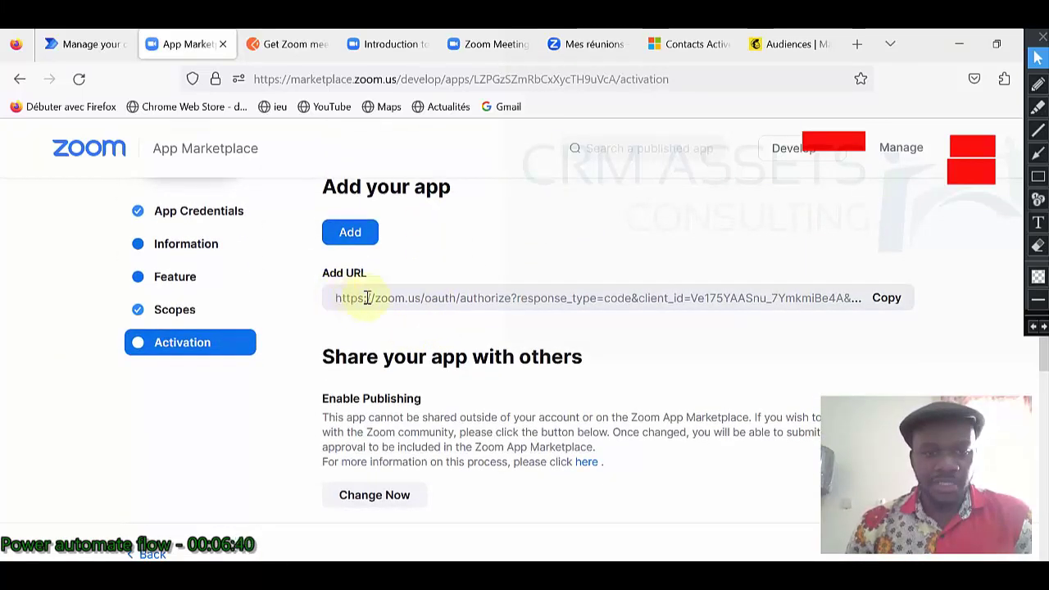
scroll(402, 327, "down", 1)
scroll(401, 328, "down", 3)
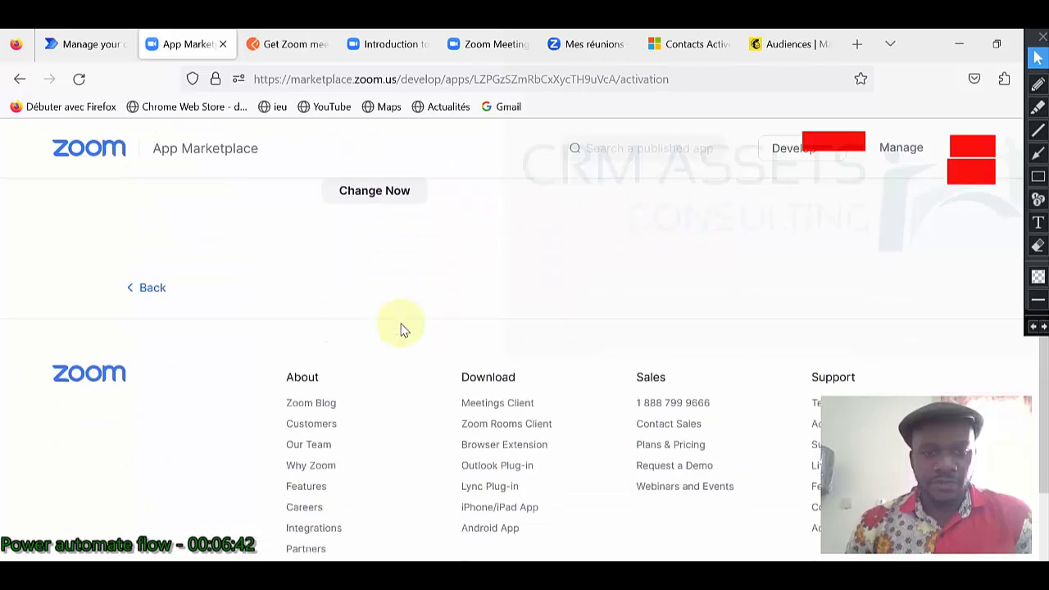
scroll(403, 331, "up", 4)
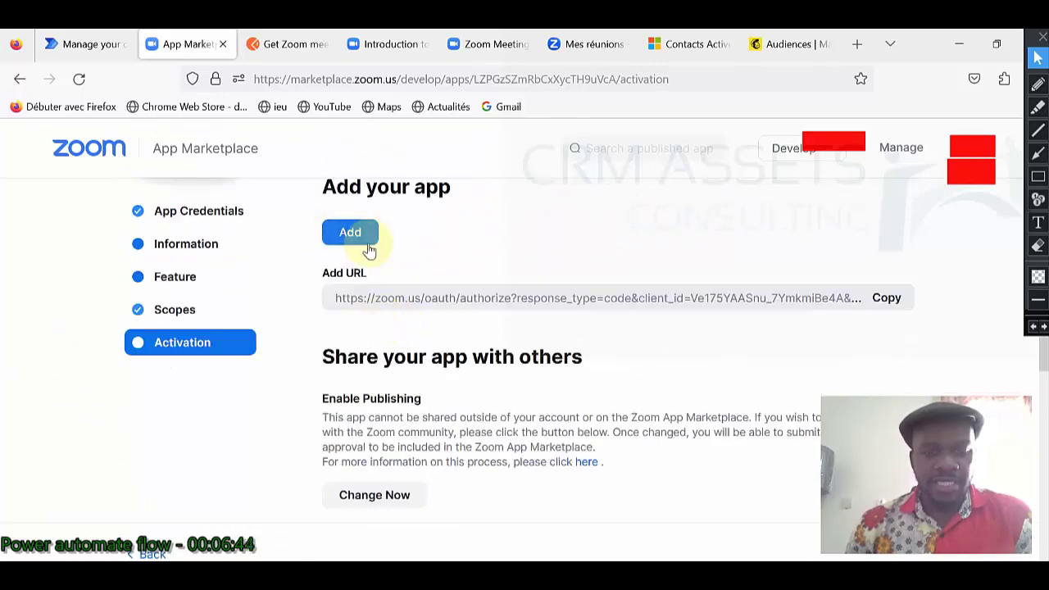
scroll(433, 271, "up", 3)
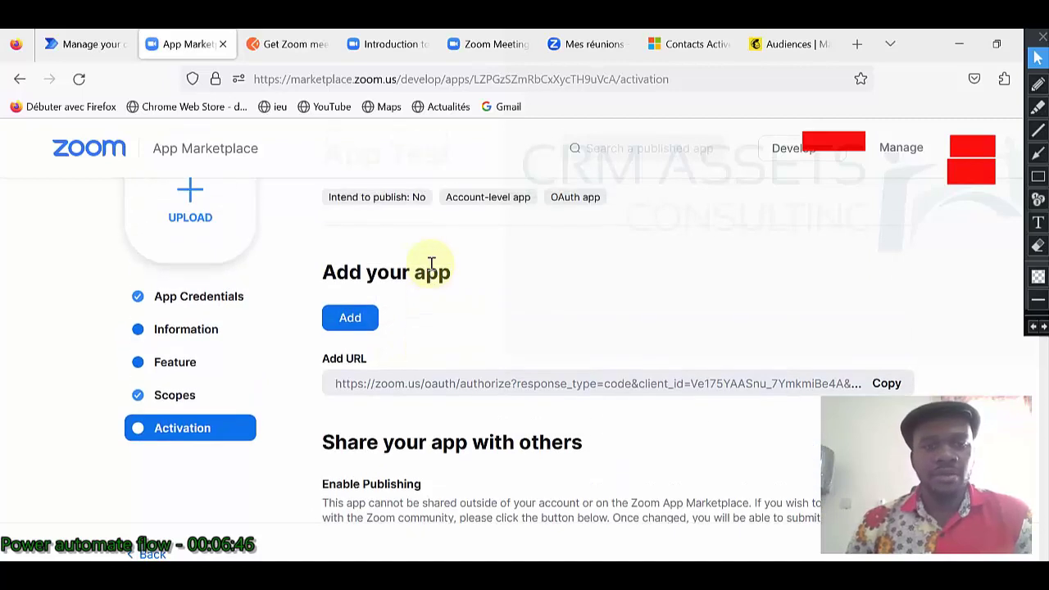
Switch to Postman and inspect the Auth URL and Access Token URL in the Get Zoom meeting participants request's authorization
left_click(267, 46)
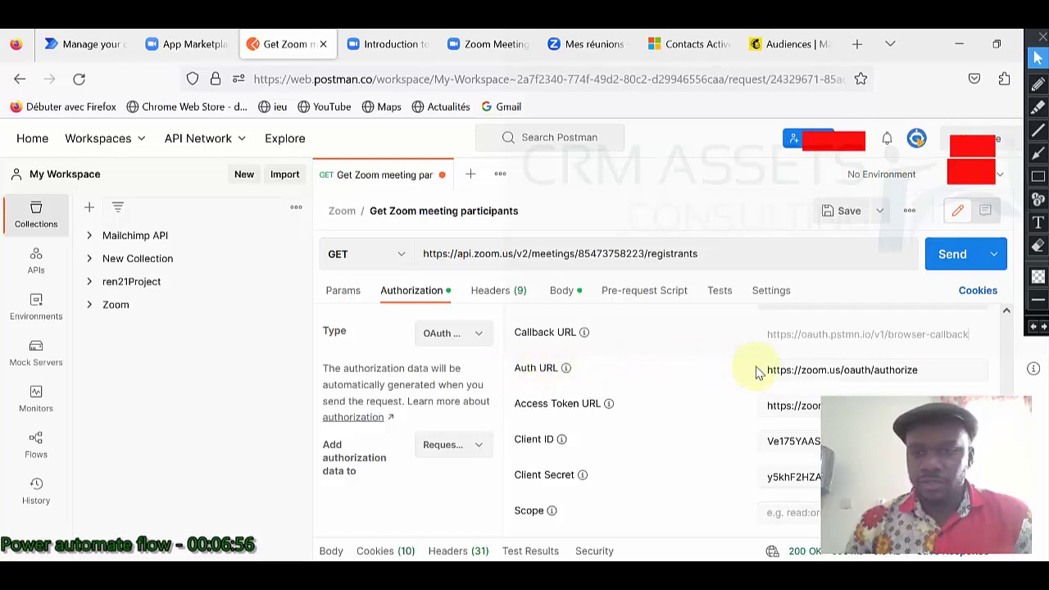
mouse_move(767, 372)
left_mouse_down()
mouse_move(885, 372)
mouse_move(747, 373)
left_mouse_up()
left_click(837, 371)
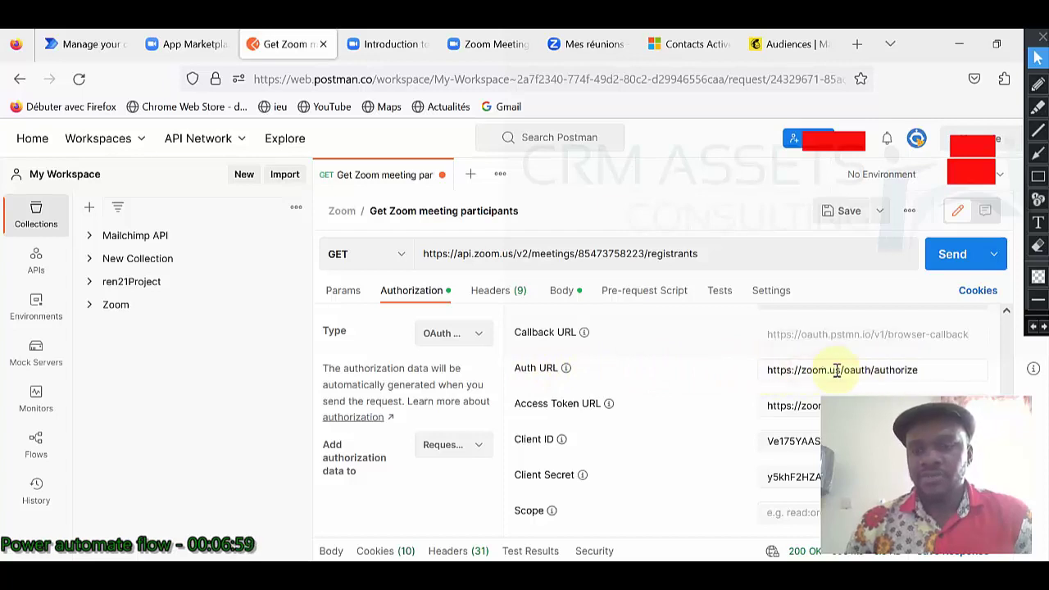
left_click(926, 370)
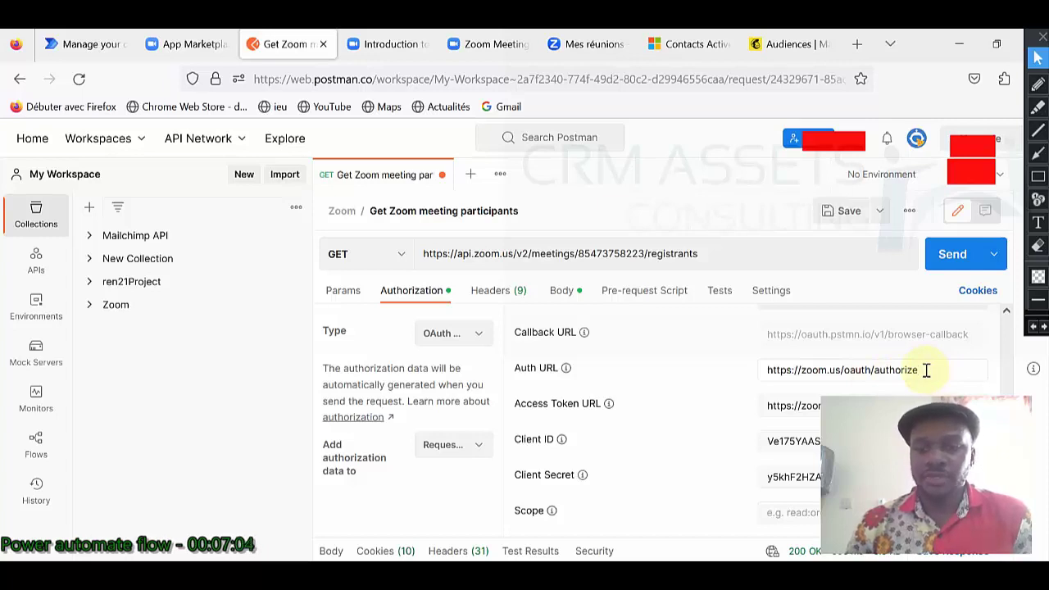
scroll(860, 368, "down", 2)
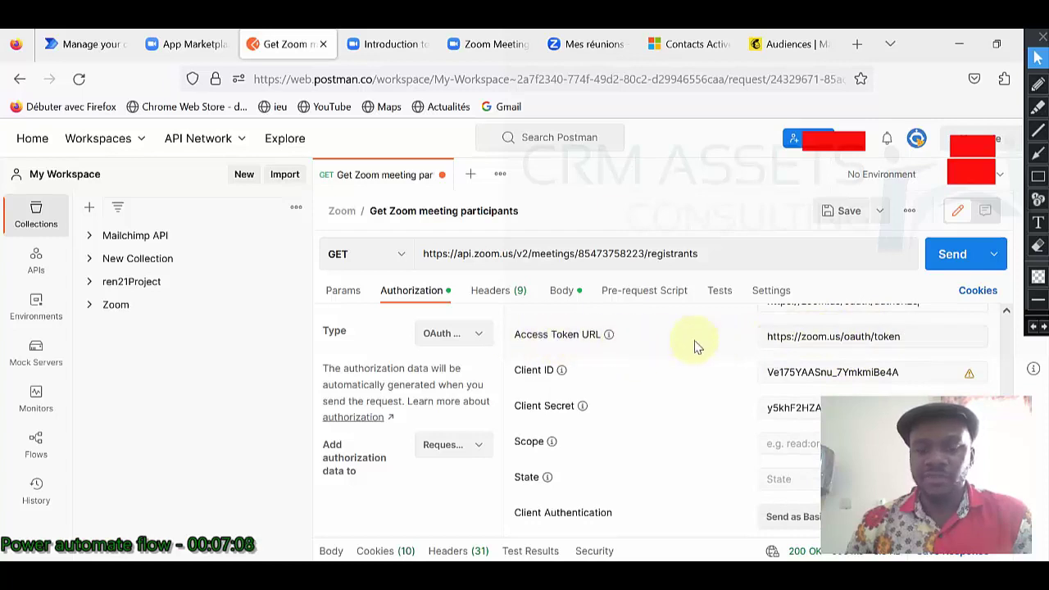
left_click_drag(901, 338, 766, 338)
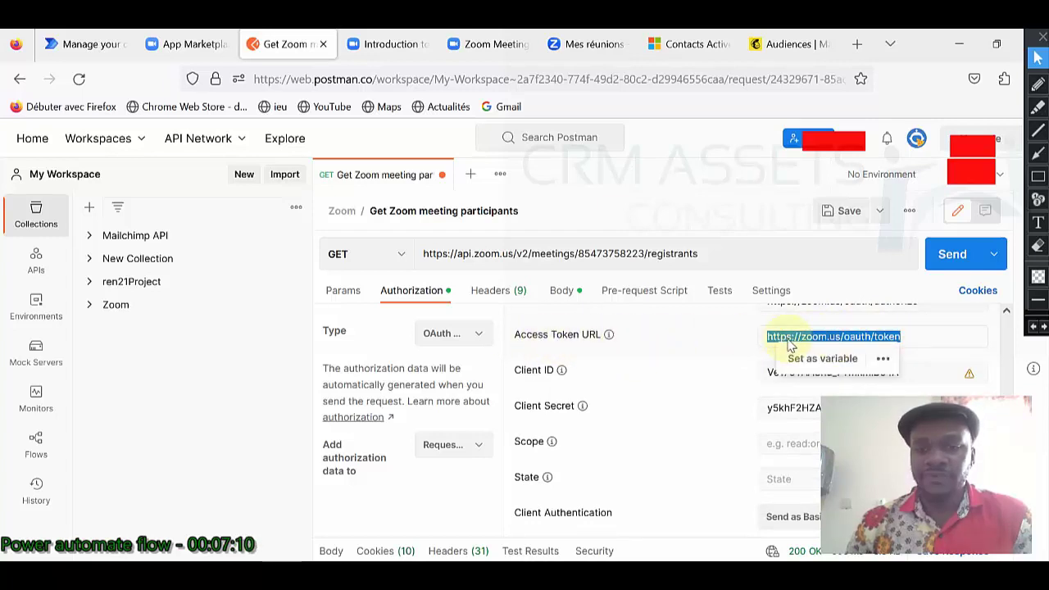
Go to the Zoom developers Introduction to Zoom API page and read about the base URL for API requests
left_click(194, 50)
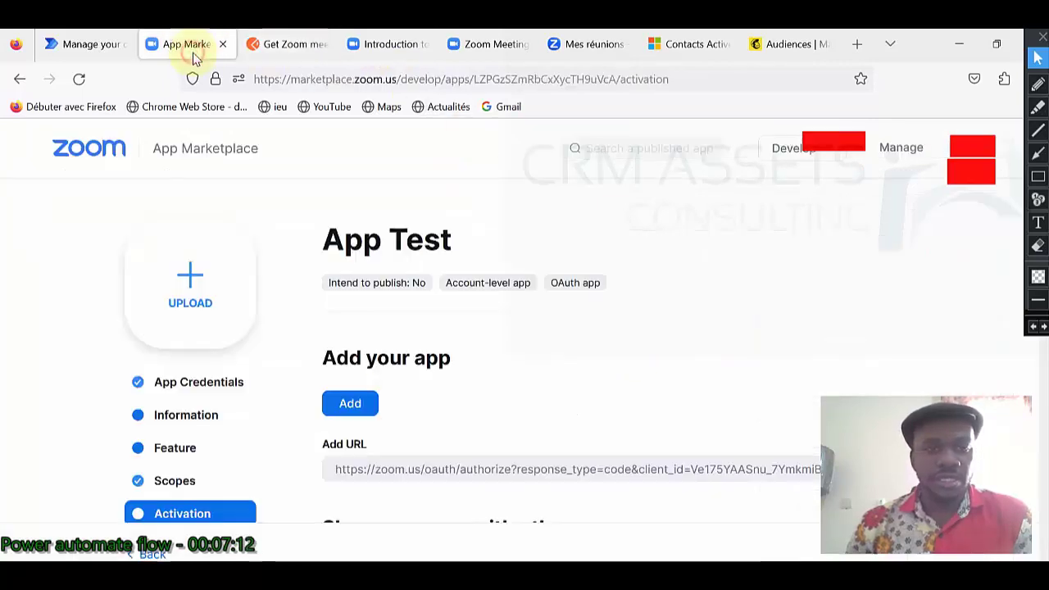
left_click(374, 54)
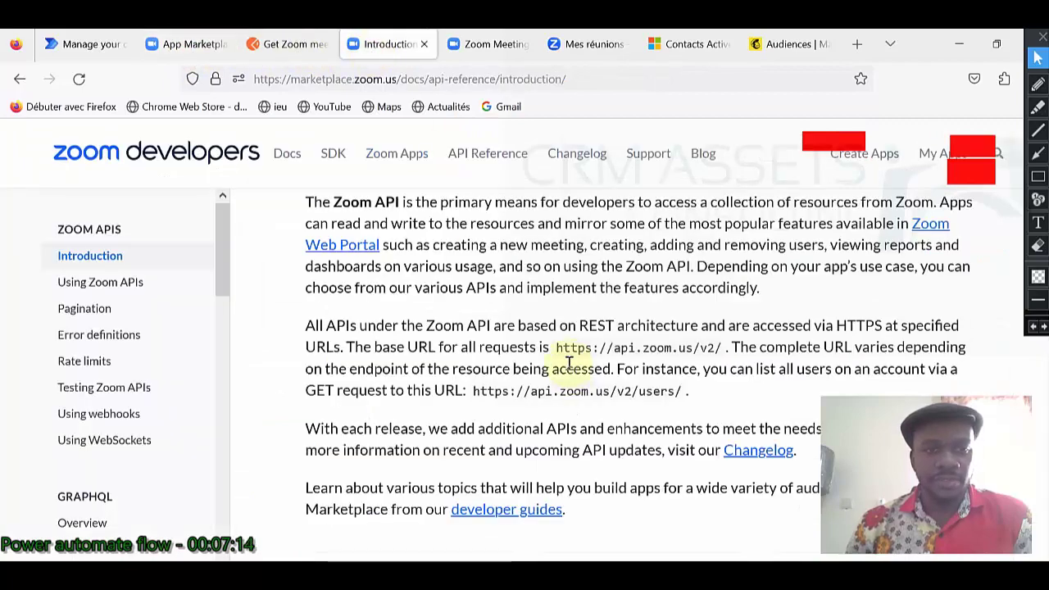
scroll(567, 363, "up", 2)
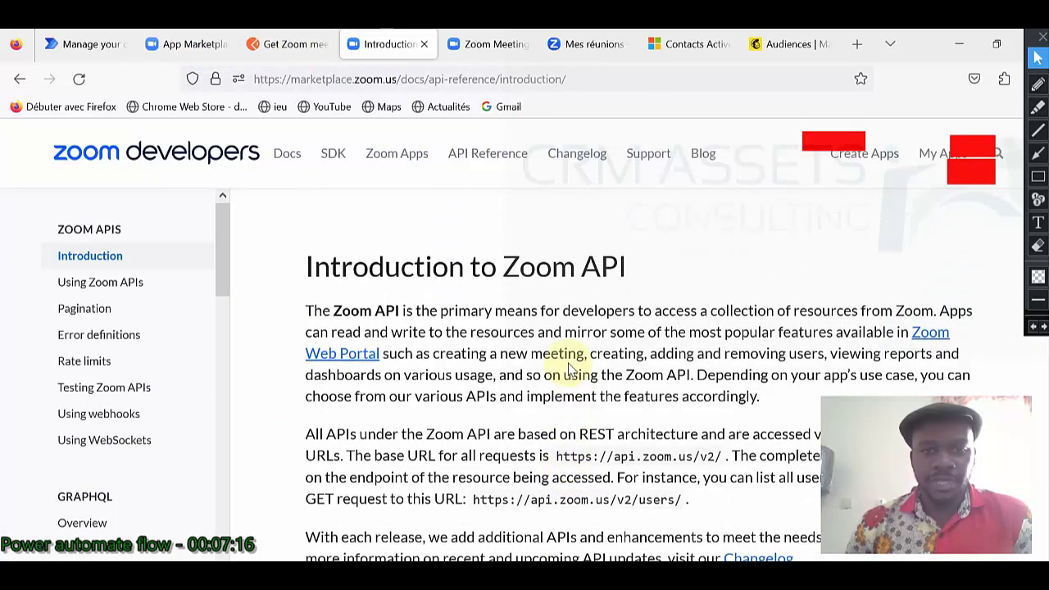
scroll(571, 369, "down", 5)
scroll(567, 363, "up", 2)
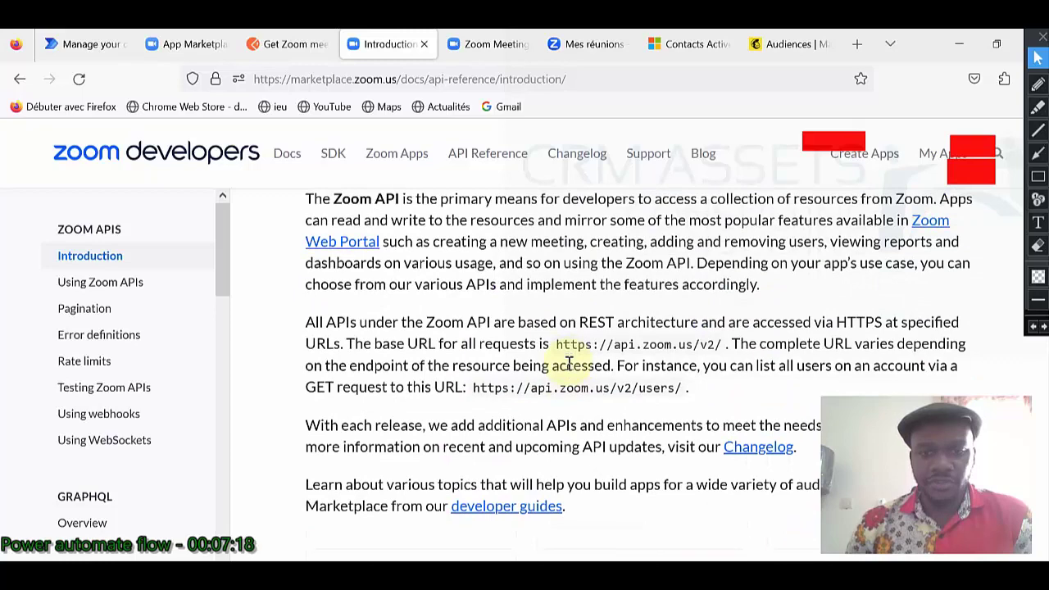
scroll(571, 369, "down", 5)
scroll(568, 368, "up", 5)
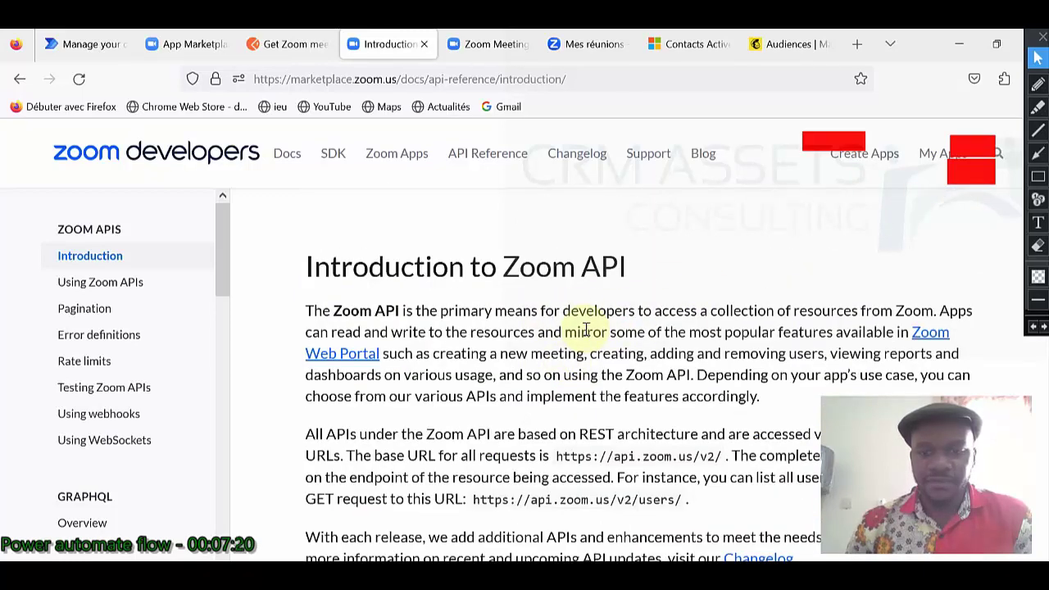
scroll(586, 330, "down", 1)
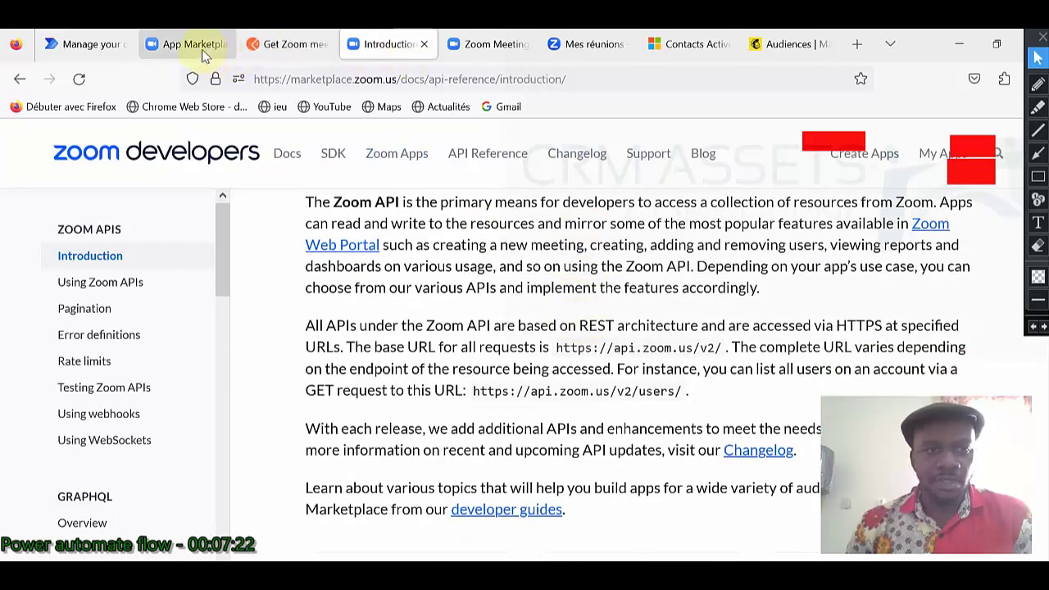
Compare the client ID and client secret in Postman's authorization with those on App Test's App Credentials page in the Zoom App Marketplace
left_click(277, 44)
scroll(705, 349, "down", 1)
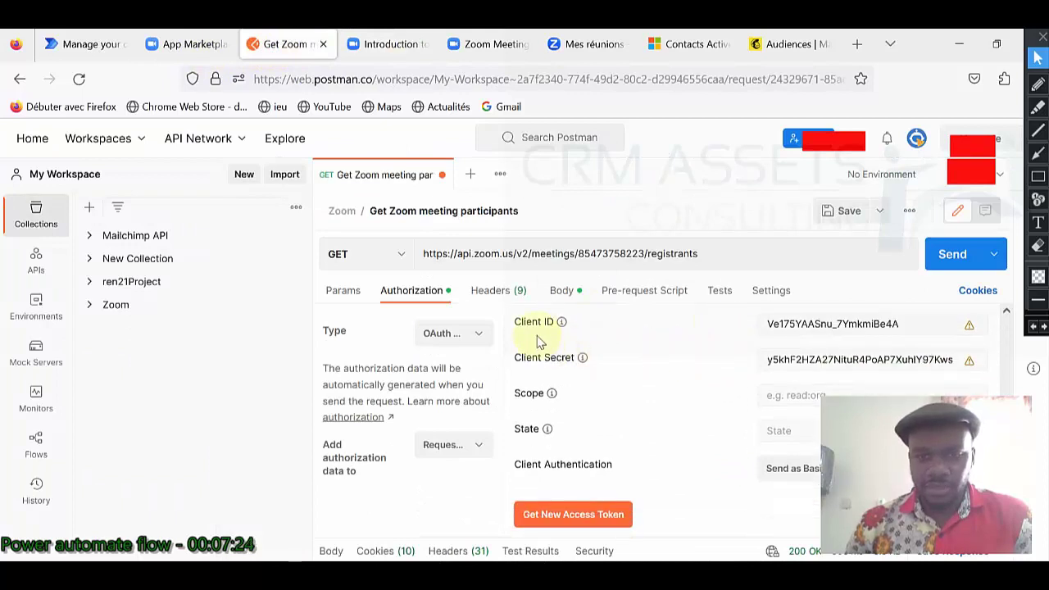
left_click(96, 50)
left_click(182, 45)
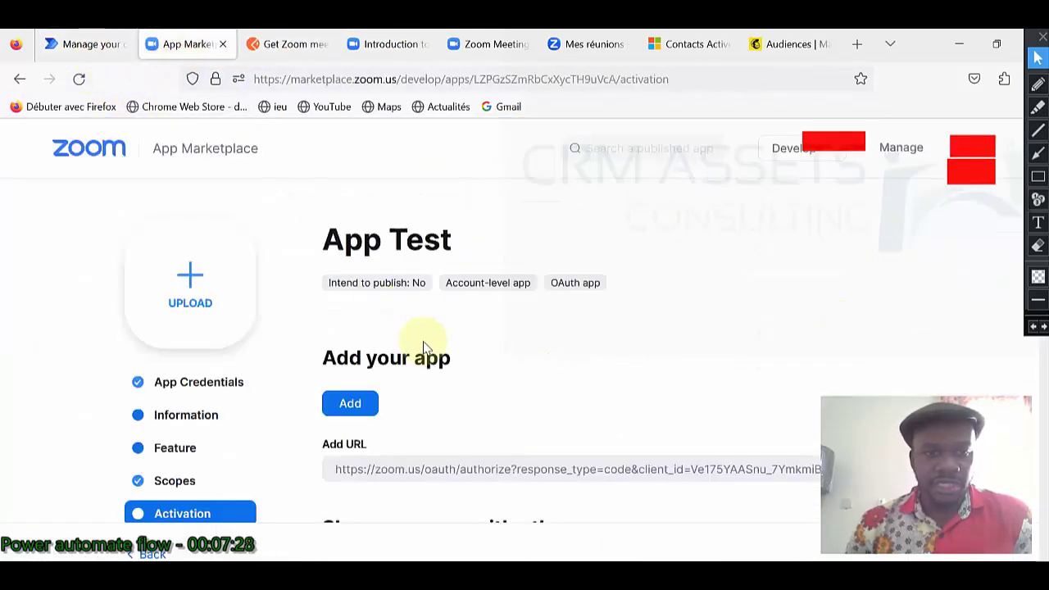
scroll(328, 328, "down", 1)
left_click(199, 300)
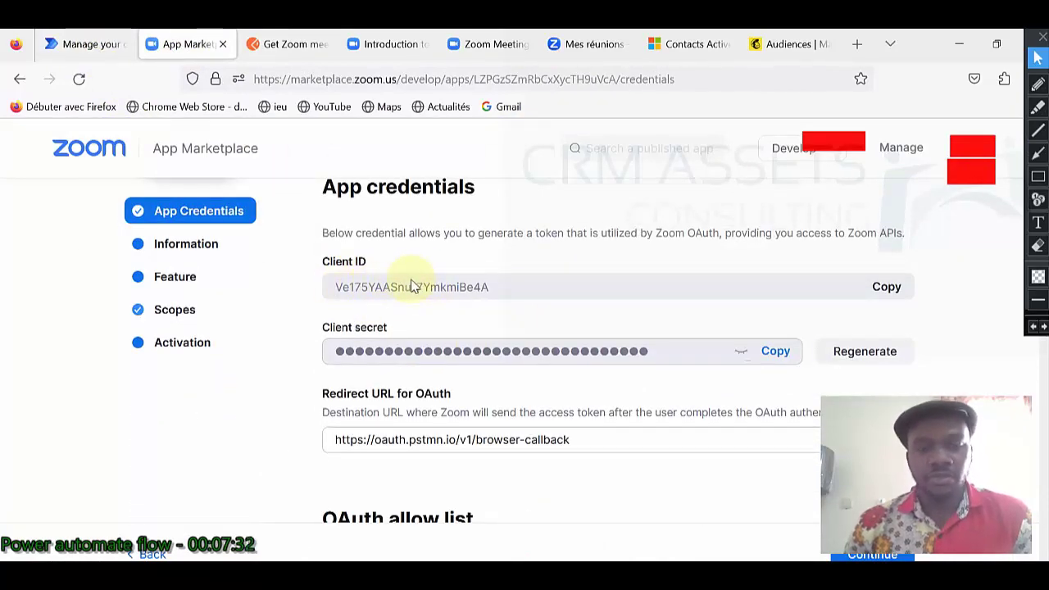
left_click(293, 49)
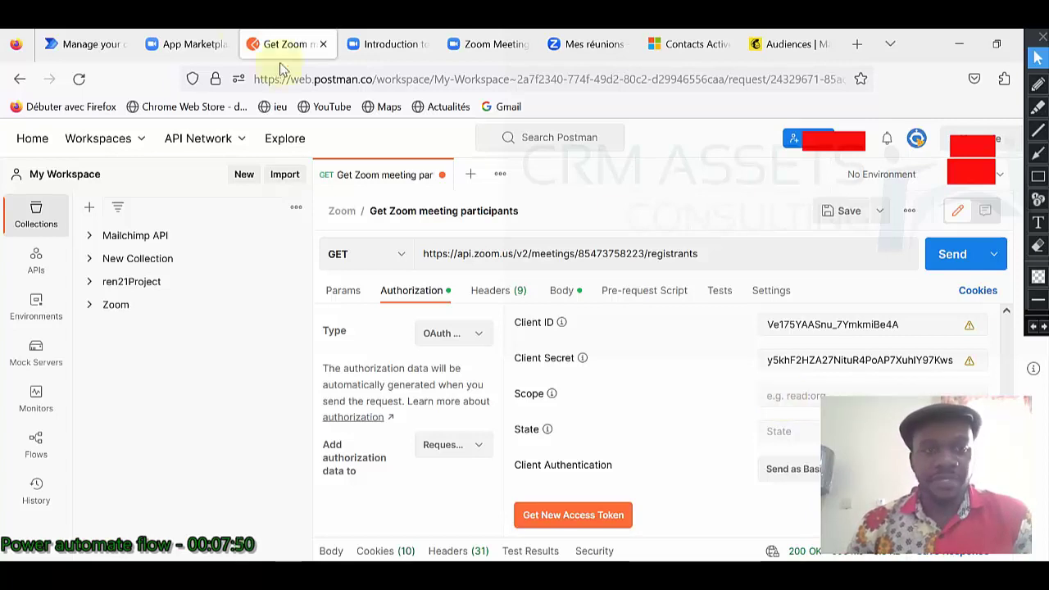
left_click(179, 45)
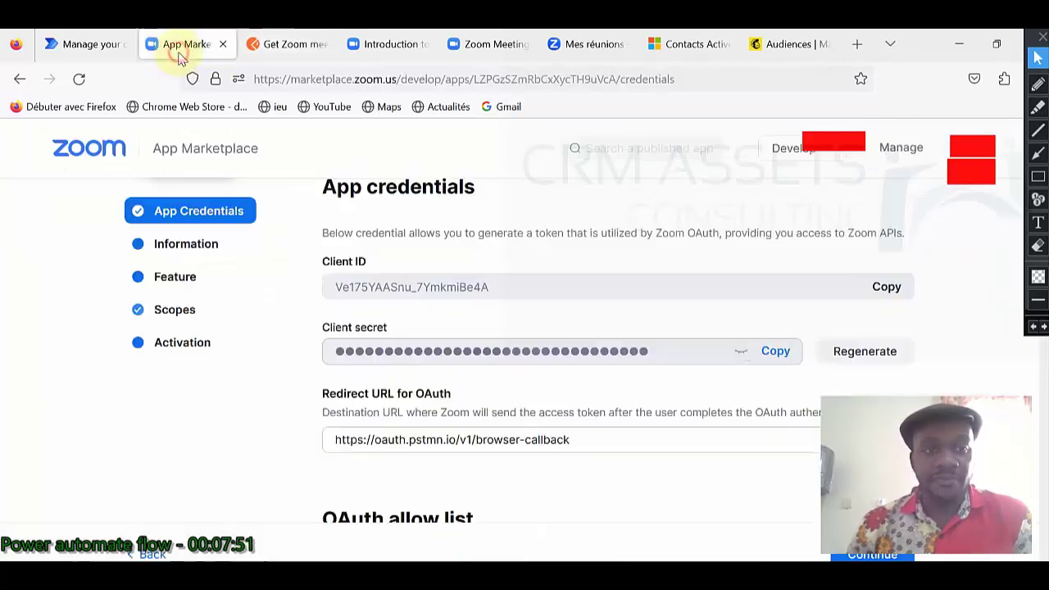
Return to Postman, get a new Zoom API access token with the configured OAuth settings, and use it for the request
left_click(278, 48)
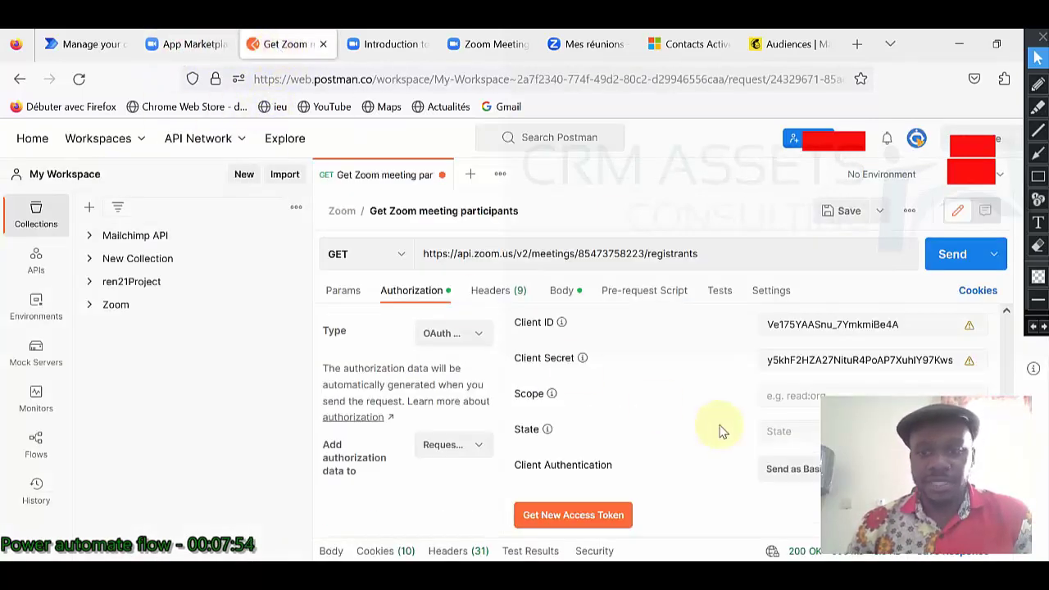
scroll(747, 432, "up", 3)
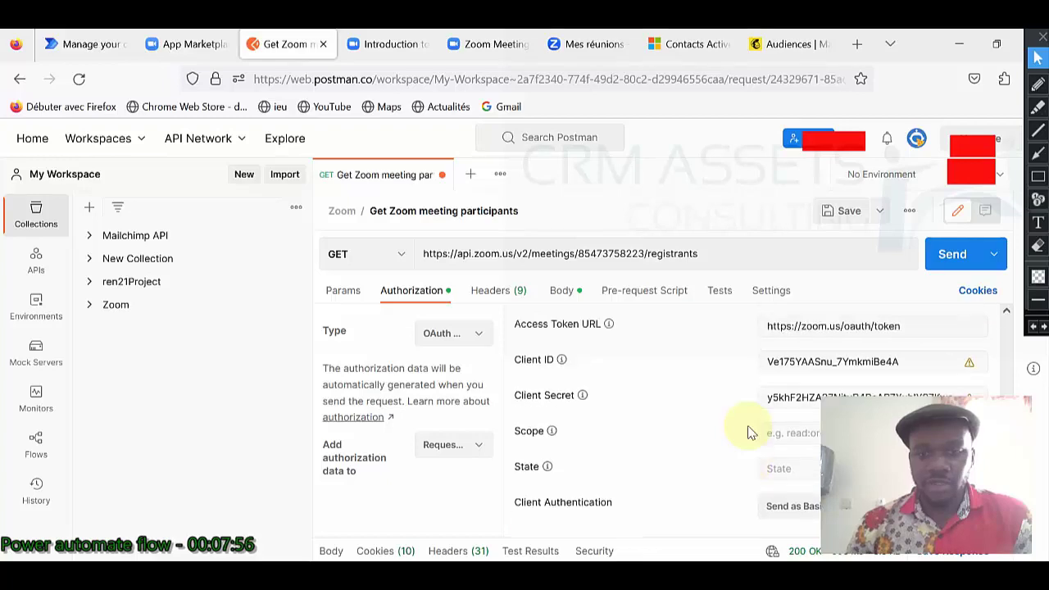
scroll(747, 432, "down", 3)
left_click(572, 516)
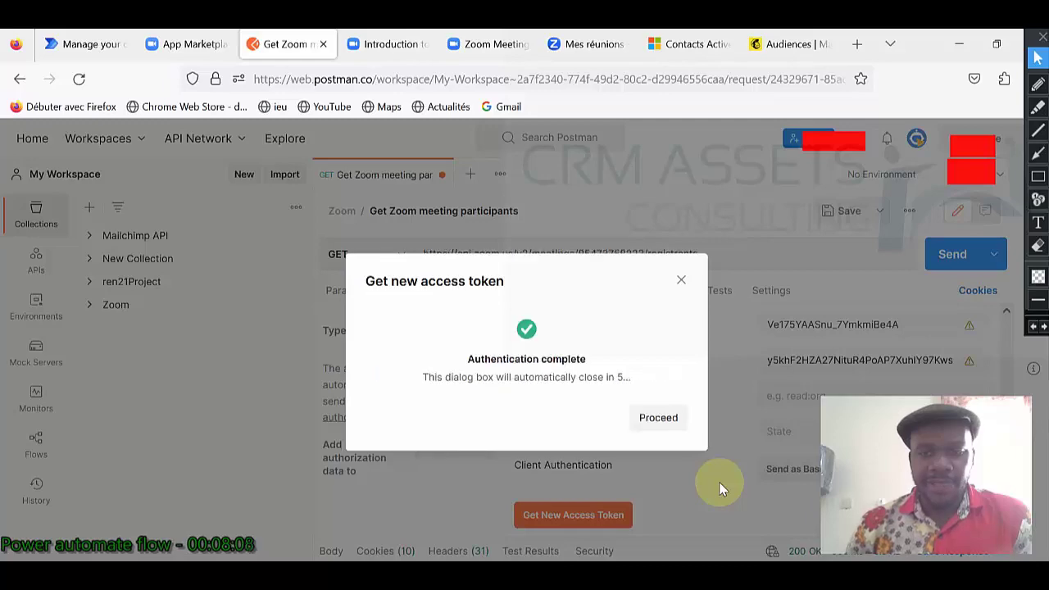
left_click(661, 417)
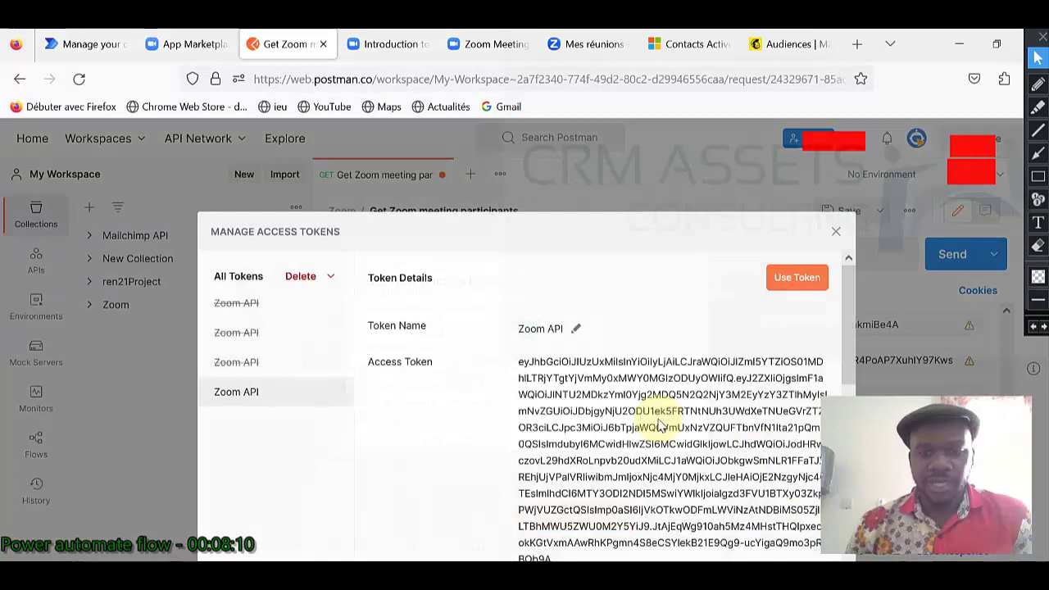
left_click(794, 278)
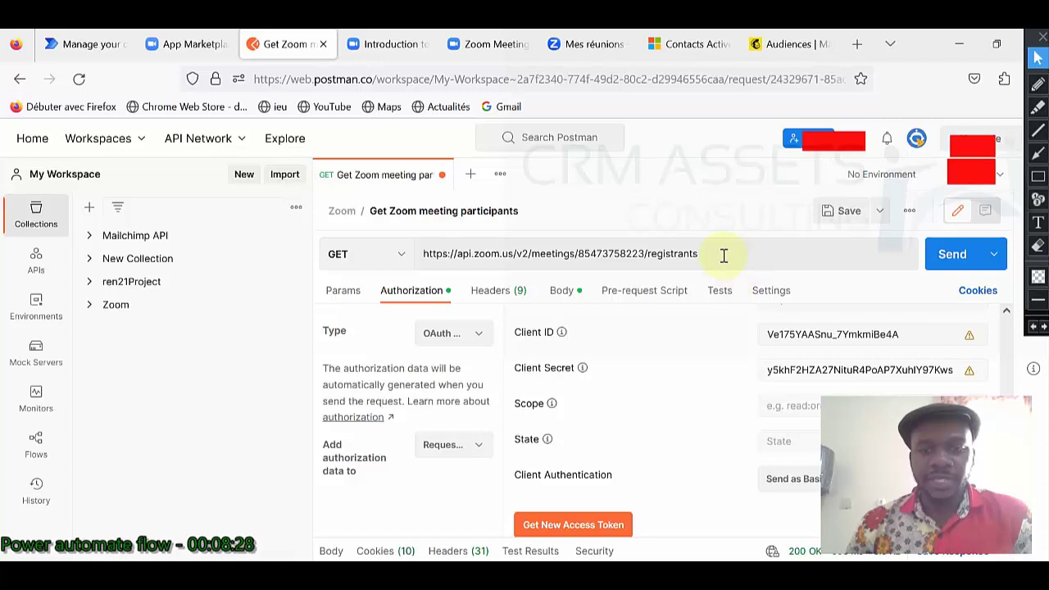
Inspect the meeting ID and the meetings/registrants path in the GET request URL
double_click(645, 253)
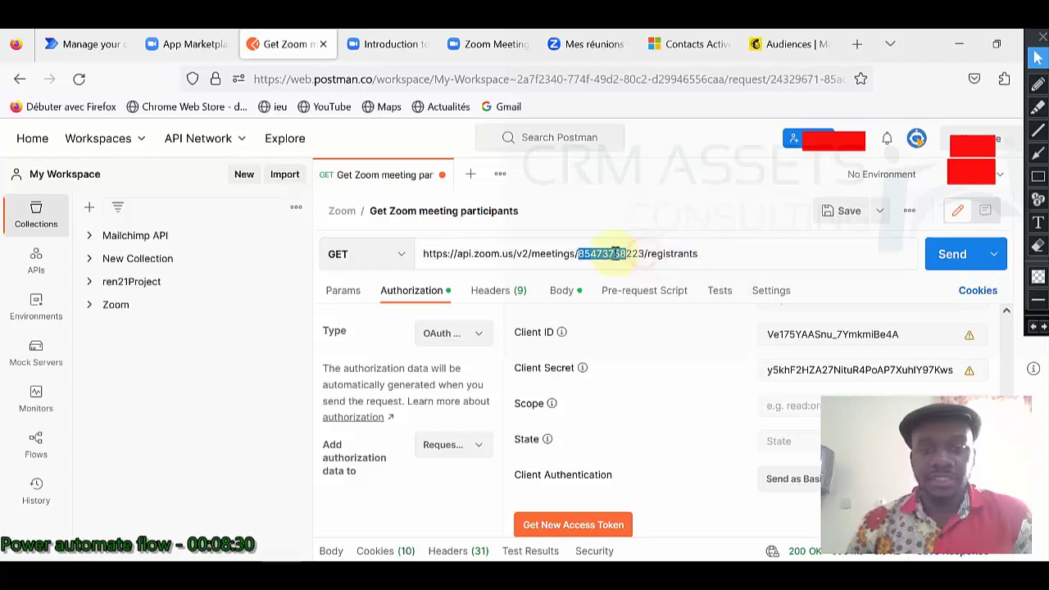
left_click(574, 253)
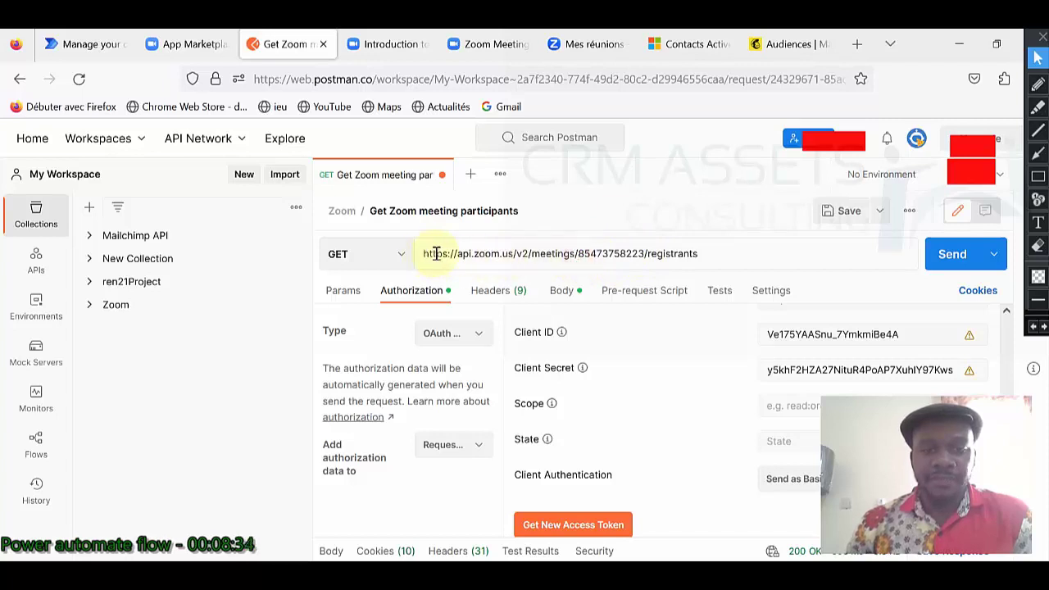
left_click_drag(533, 255, 689, 253)
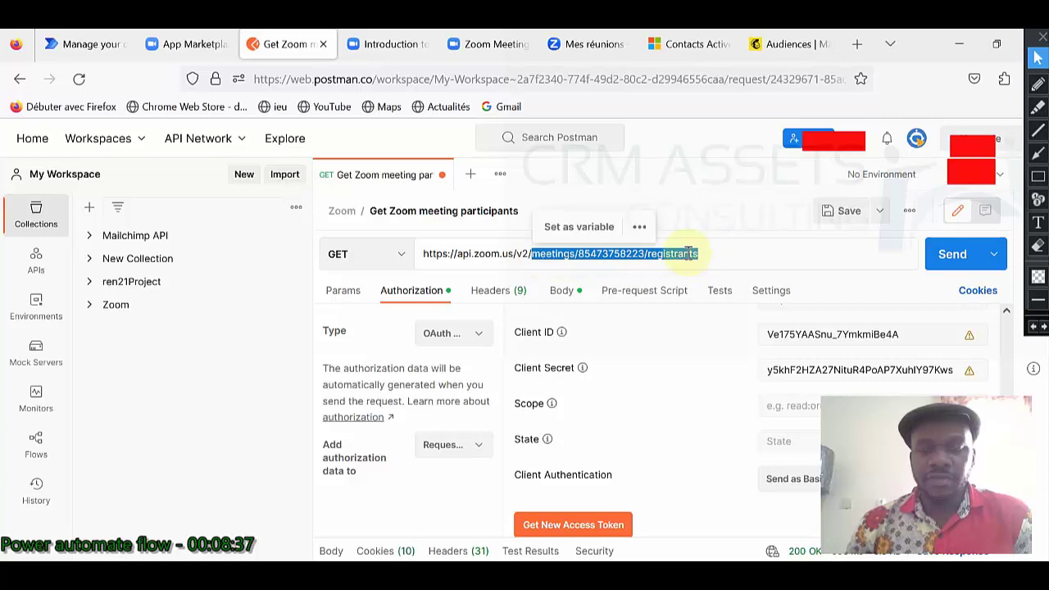
Review the resource path that follows the base URL in the Zoom meeting participants request
left_click(588, 256)
left_click(564, 257)
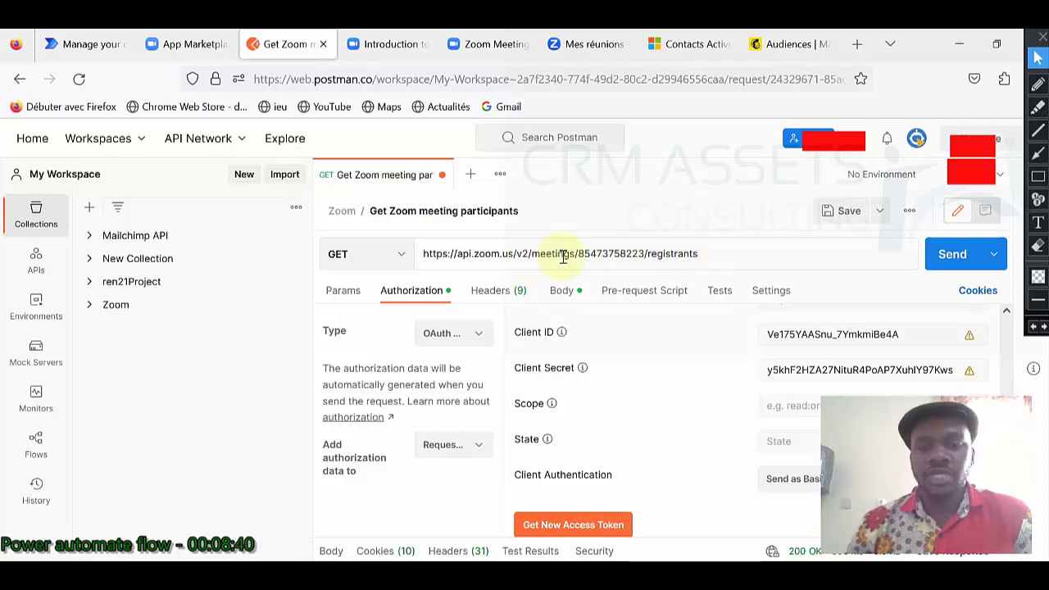
left_click(551, 255)
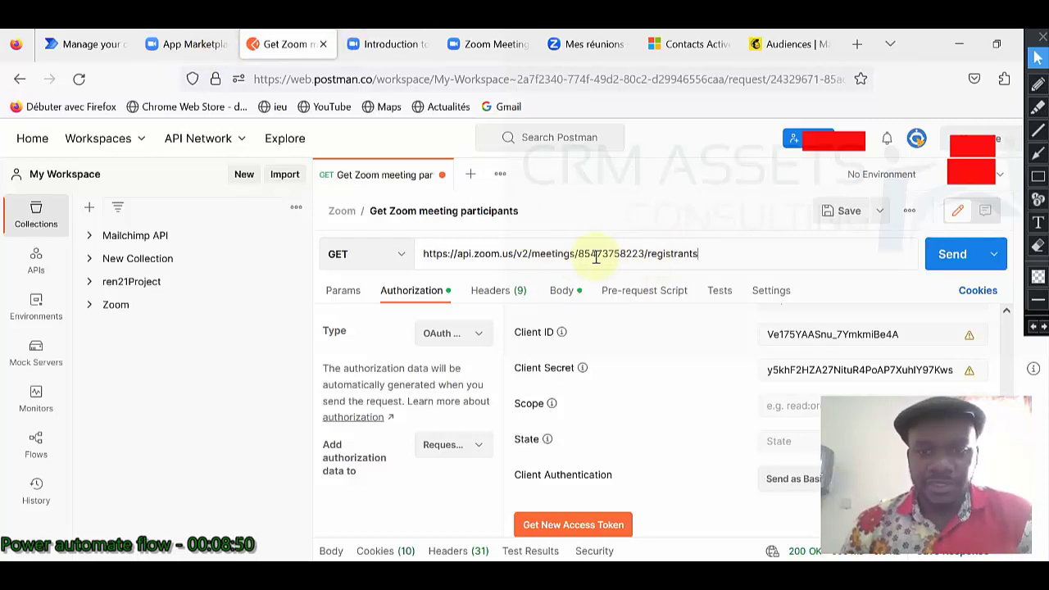
left_click_drag(531, 254, 698, 254)
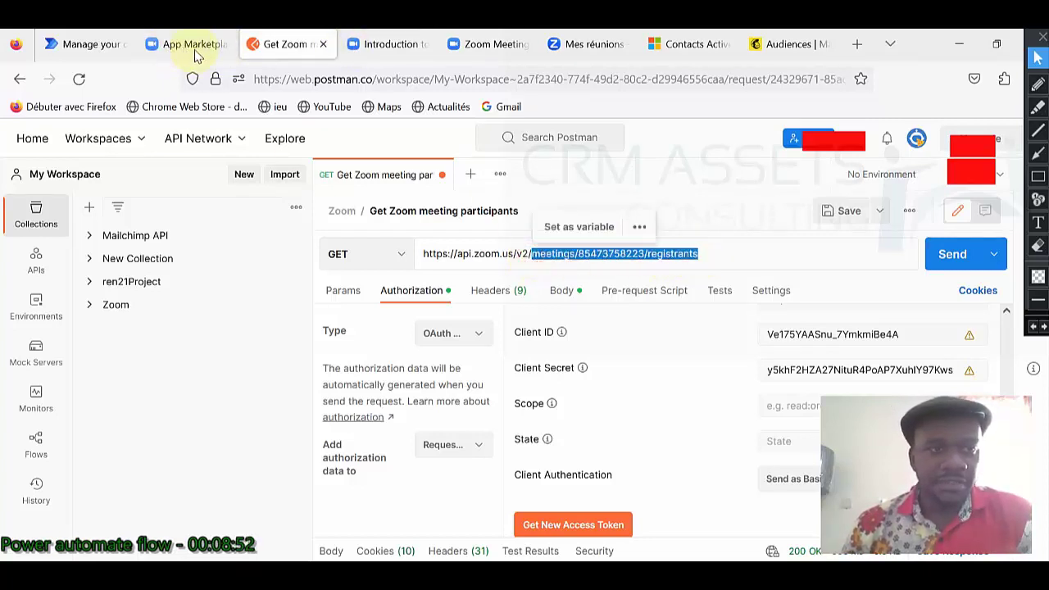
Open the List meeting registrants operation in the Zoom Meeting API documentation and examine its /meetings/{meetingId}/registrants endpoint path
left_click(357, 52)
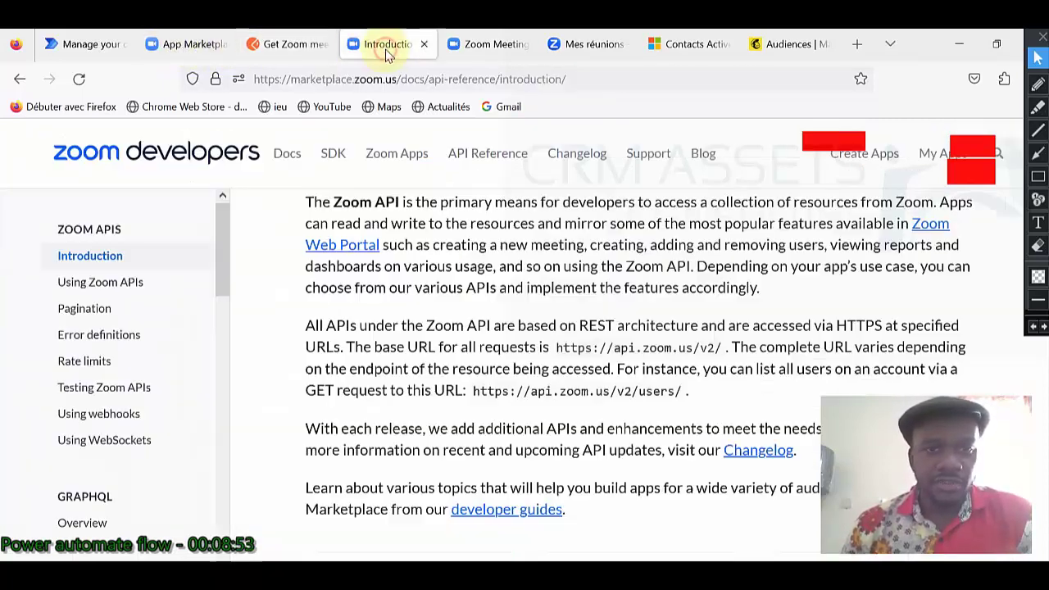
left_click(487, 44)
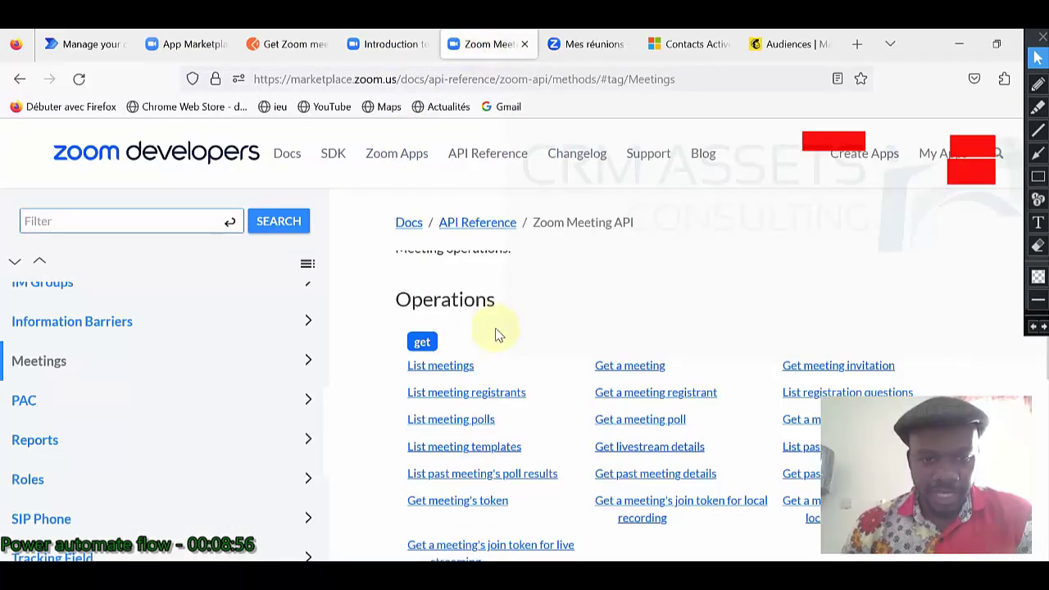
left_click(481, 400)
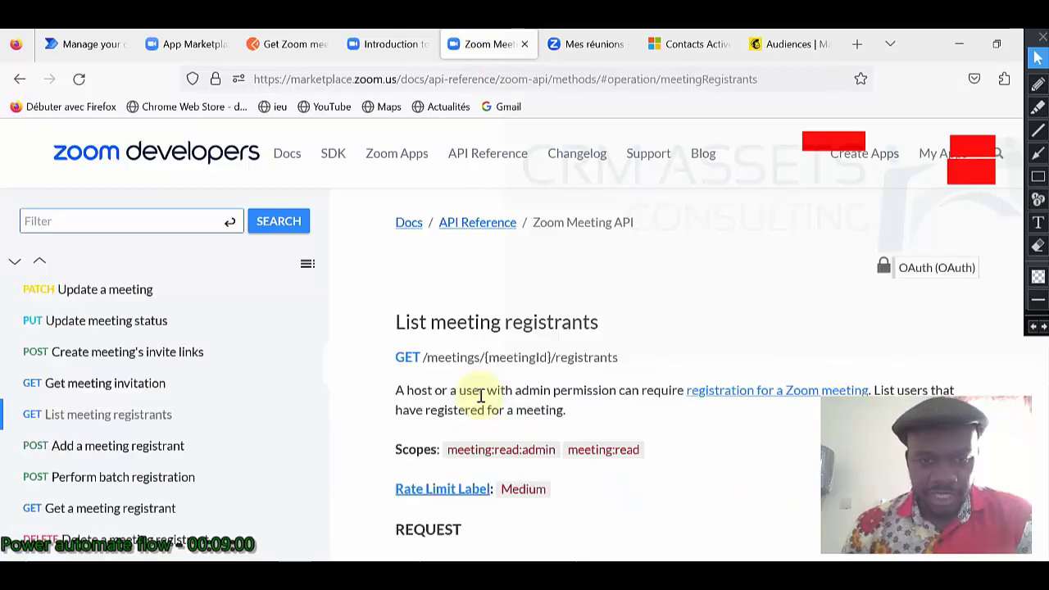
scroll(507, 396, "down", 2)
scroll(506, 396, "up", 2)
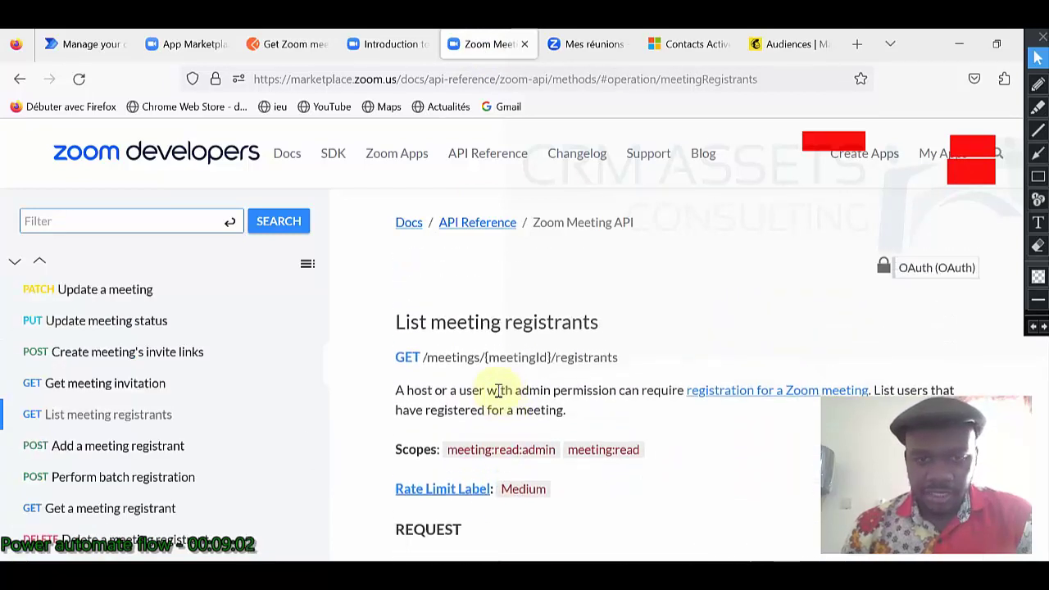
left_click_drag(424, 357, 610, 363)
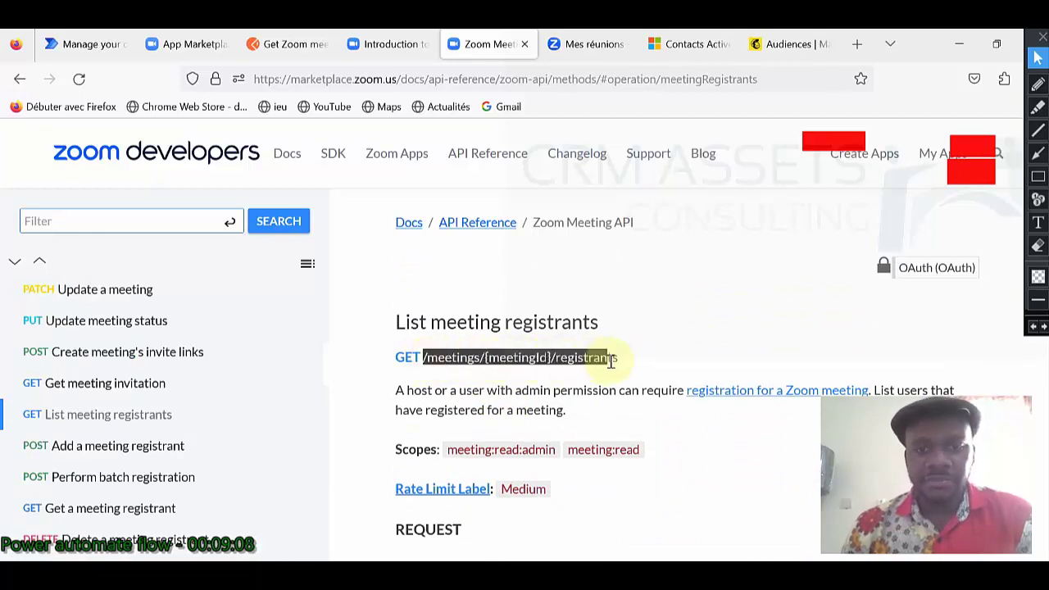
left_click(582, 363)
left_click_drag(426, 361, 623, 367)
left_click(487, 360)
left_click(488, 359)
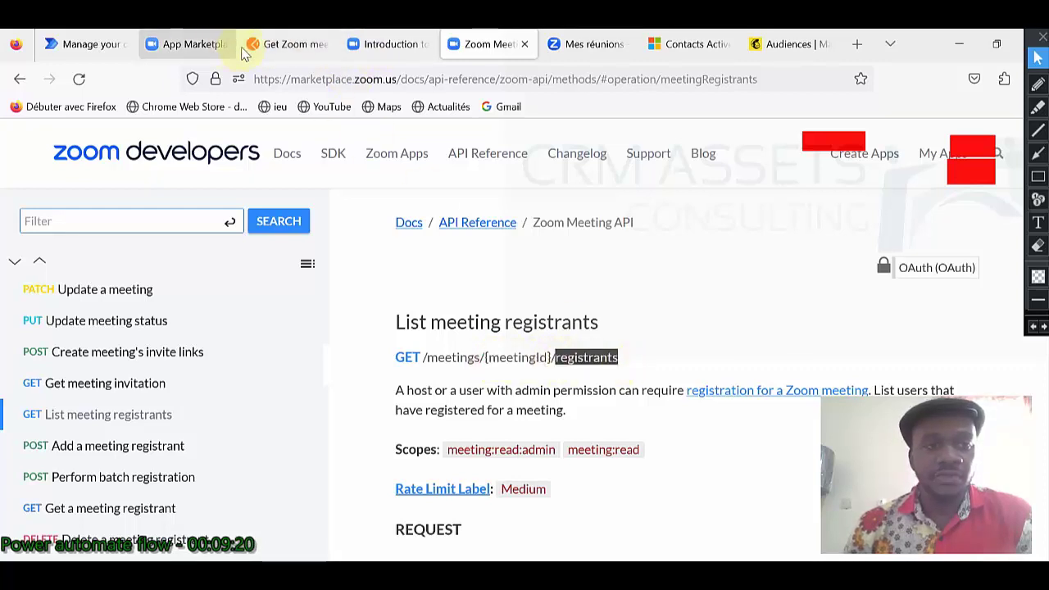
Return to Postman, send the GET request for the meeting's registrants, and enlarge the response area
left_click(285, 51)
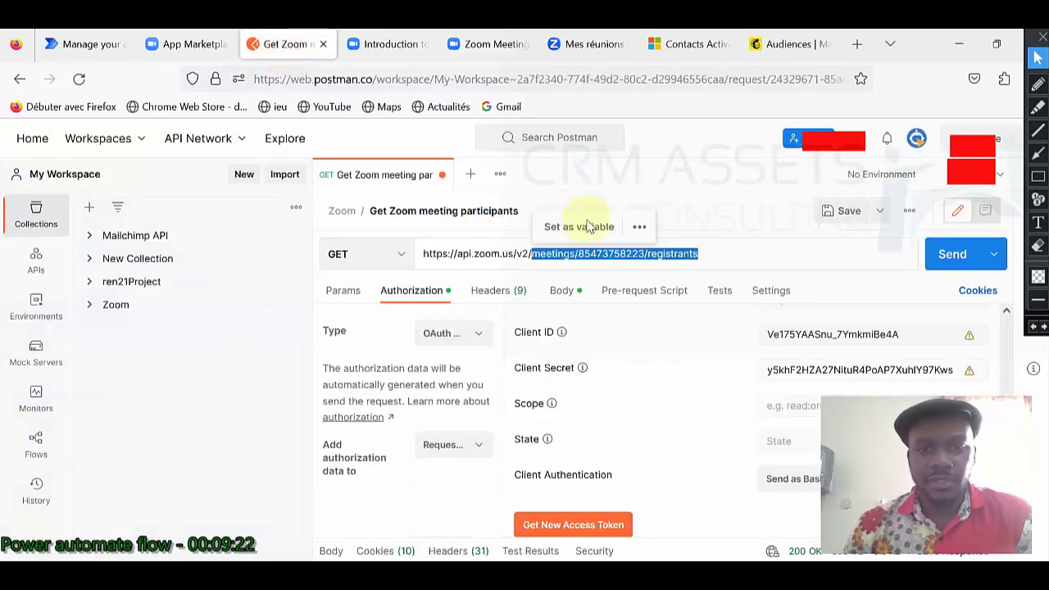
left_click(538, 254)
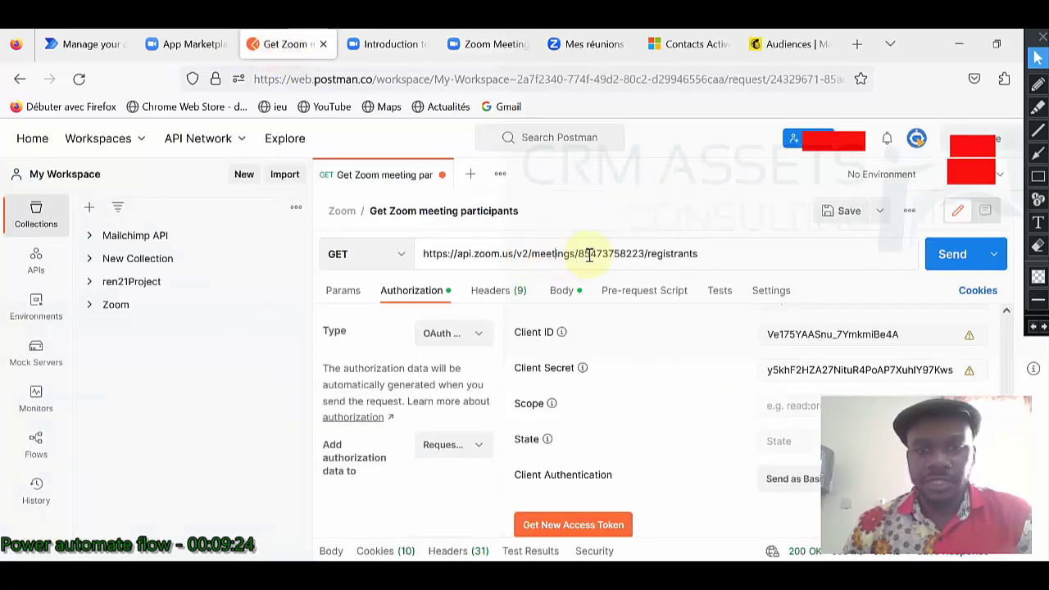
left_click_drag(581, 254, 645, 254)
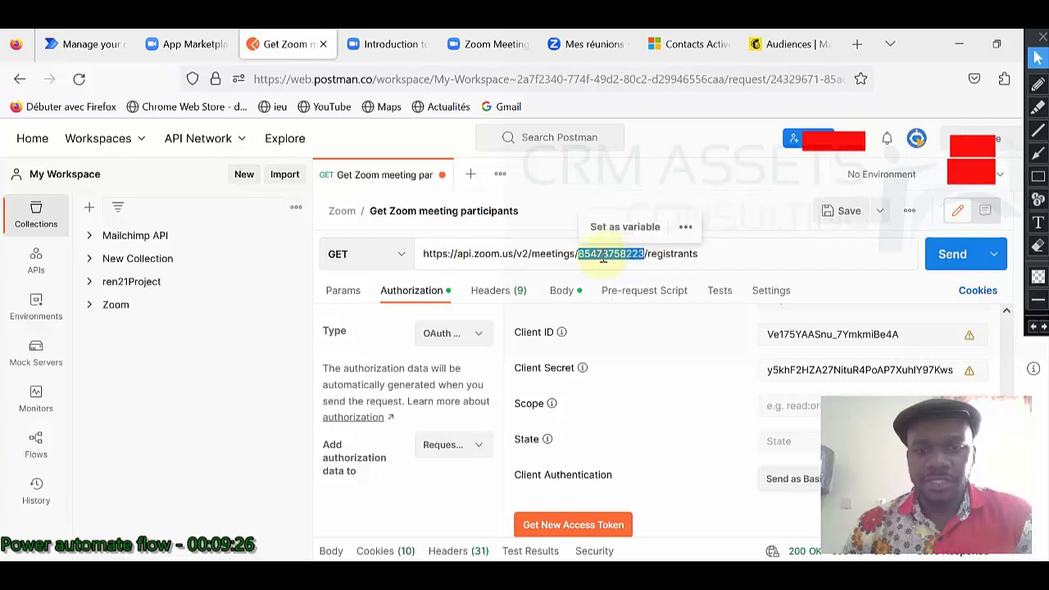
left_click(604, 253)
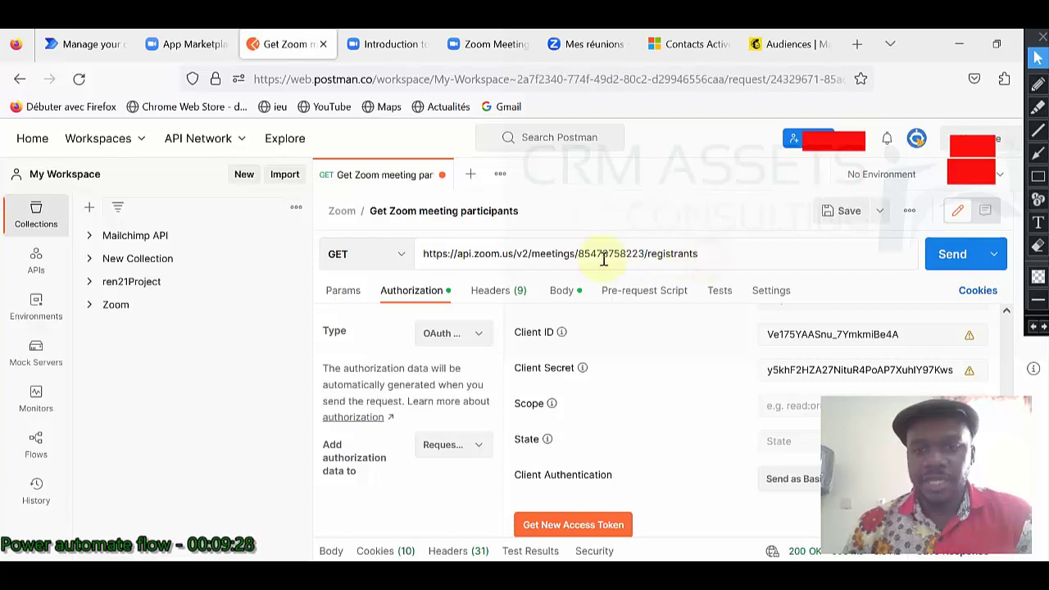
left_click(953, 256)
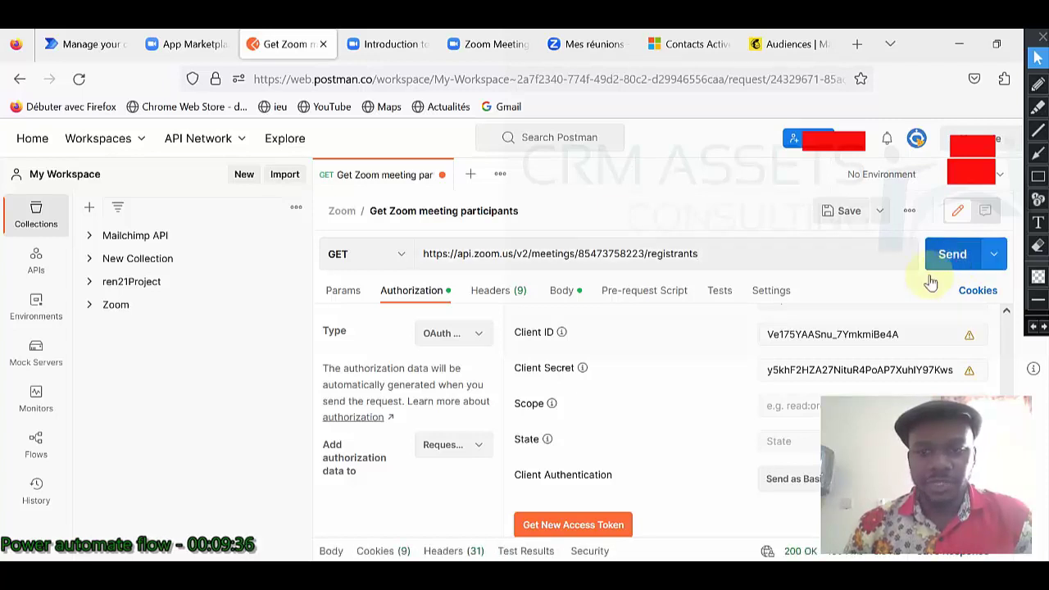
left_click_drag(675, 538, 666, 337)
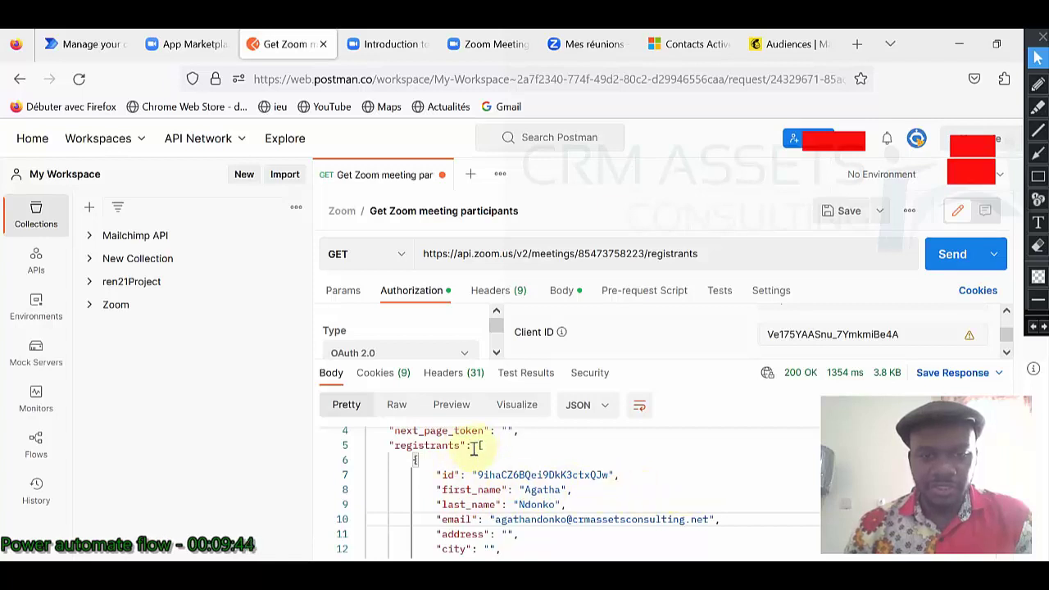
Check the meeting ID in the request URL and examine each registrant's name and email fields in the JSON response
left_click(624, 253)
key("shift+End")
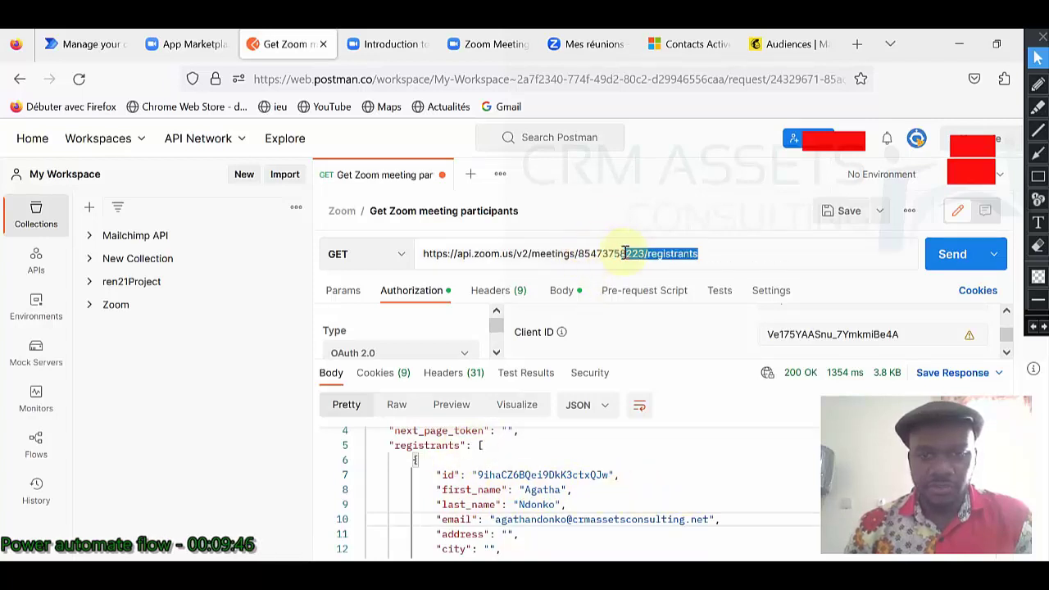
left_click_drag(645, 254, 579, 254)
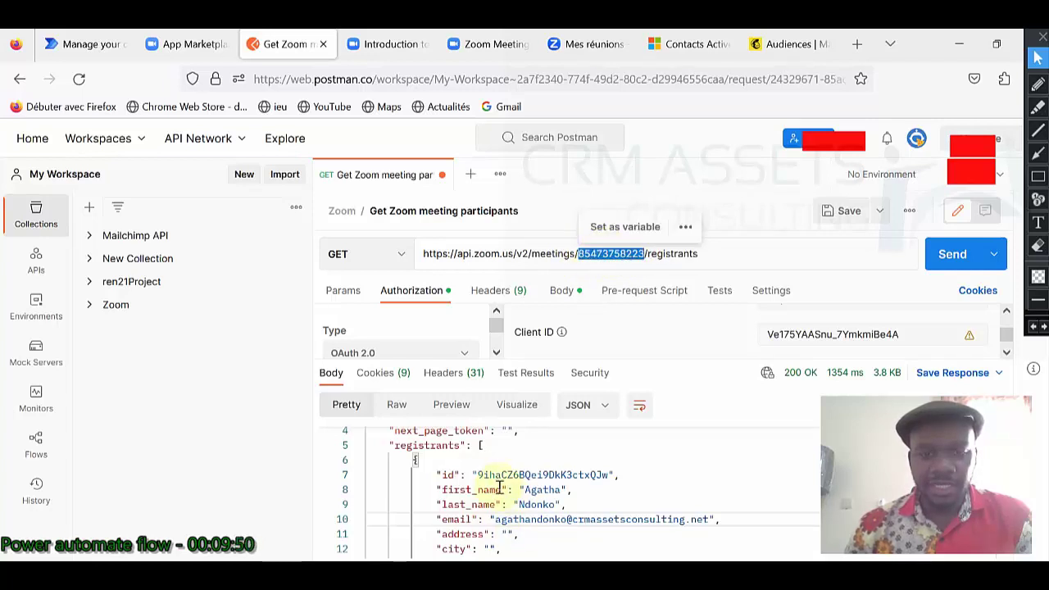
scroll(495, 482, "down", 2)
scroll(495, 482, "down", 8)
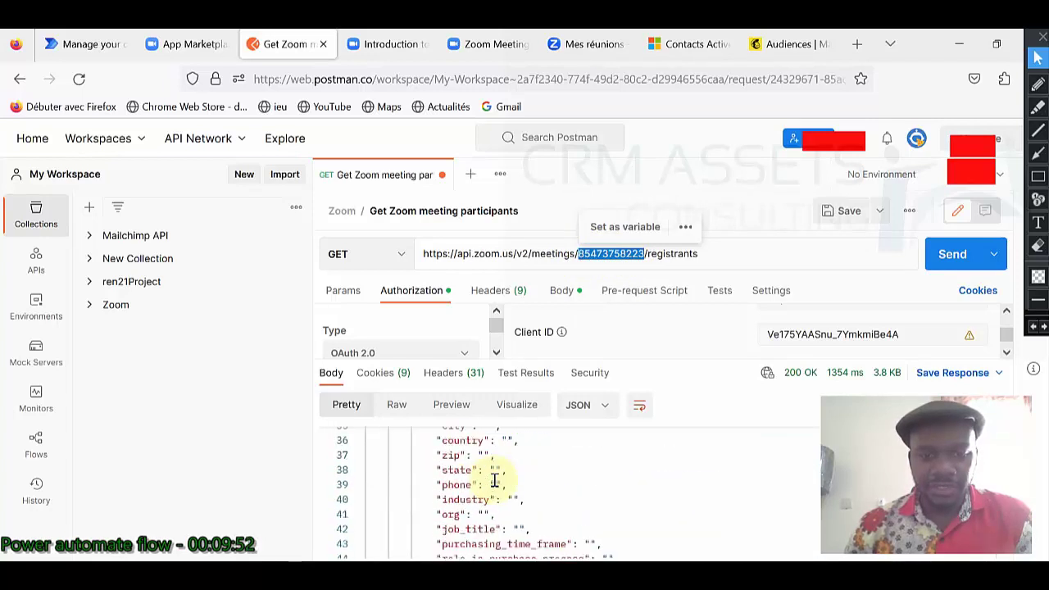
scroll(492, 480, "up", 2)
scroll(478, 465, "up", 1)
left_click_drag(466, 475, 572, 477)
left_click_drag(497, 503, 562, 498)
scroll(549, 504, "down", 9)
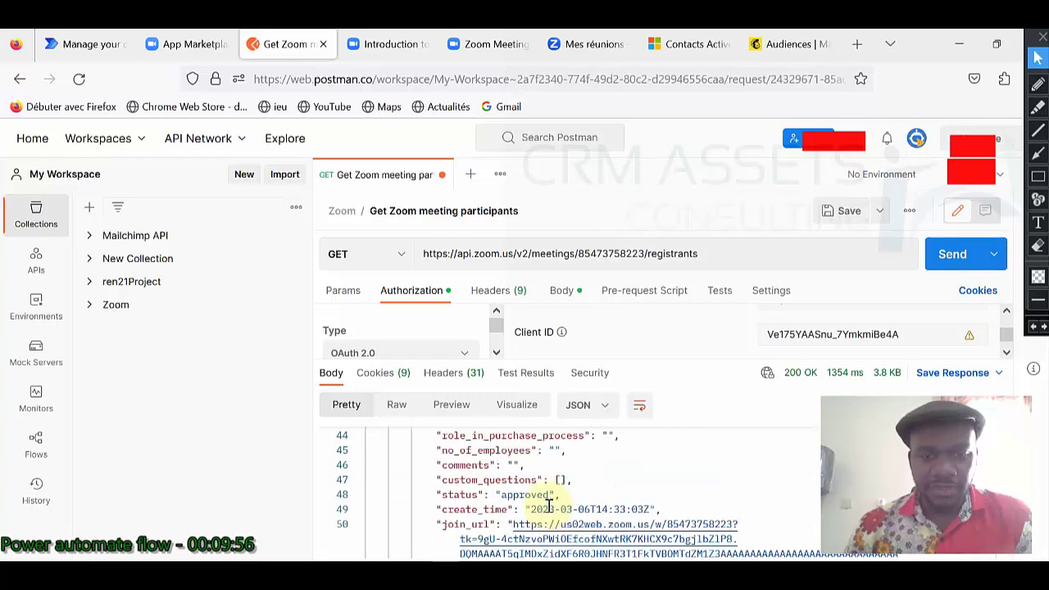
scroll(549, 505, "up", 2)
left_click_drag(478, 502, 562, 492)
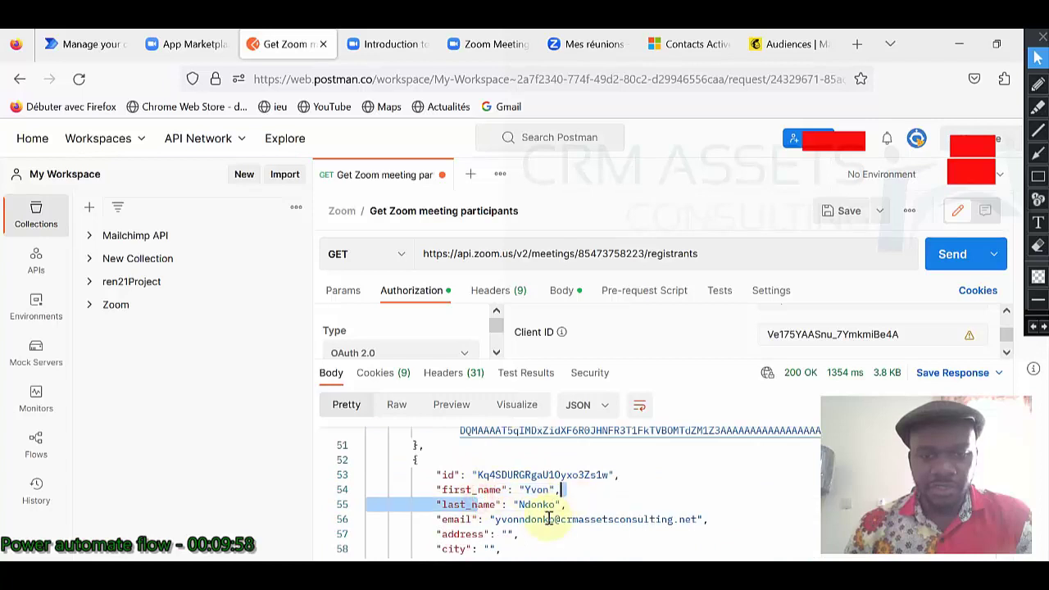
left_click(567, 502)
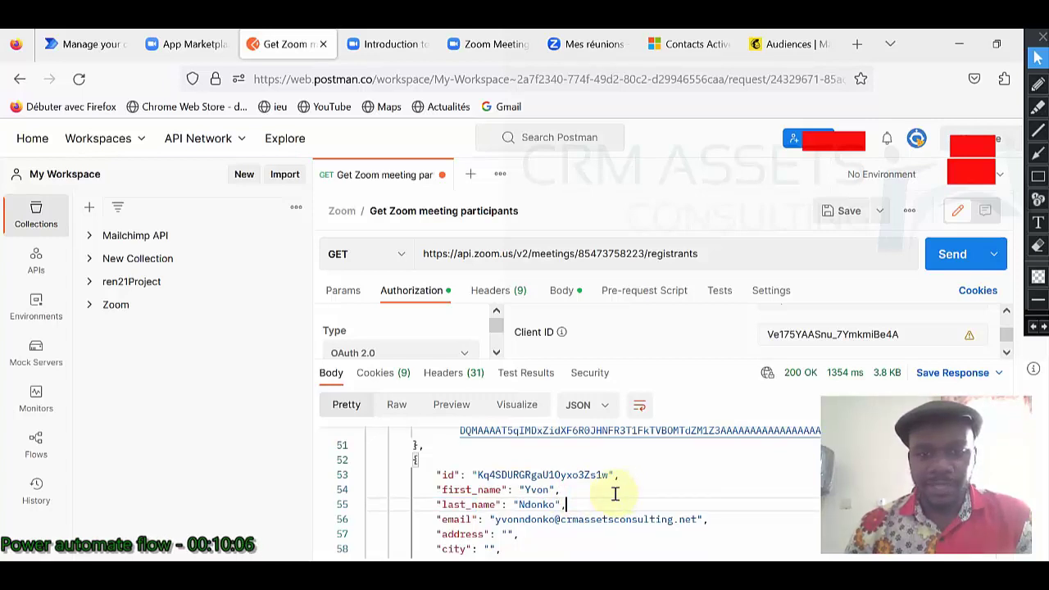
Set the Postman request method to POST and open the Create a meeting operation in the Zoom Meeting API documentation
left_click(400, 254)
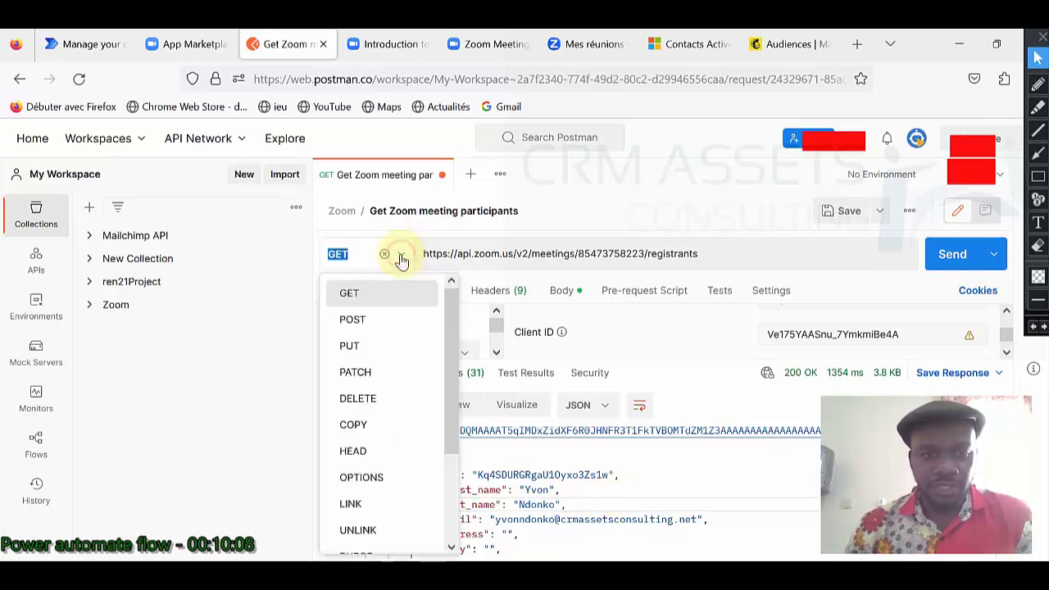
left_click(375, 321)
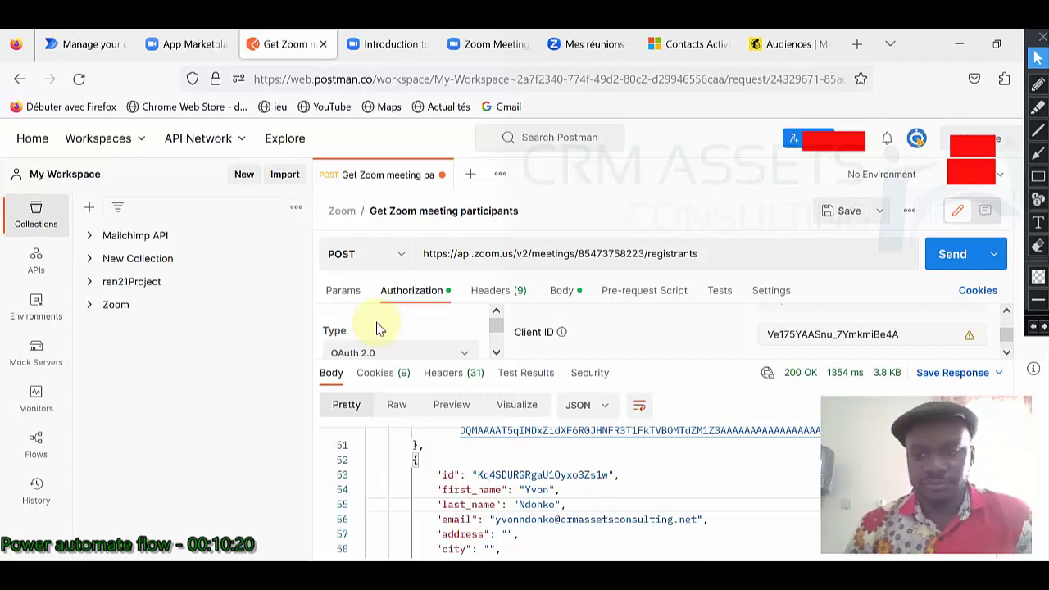
left_click(489, 43)
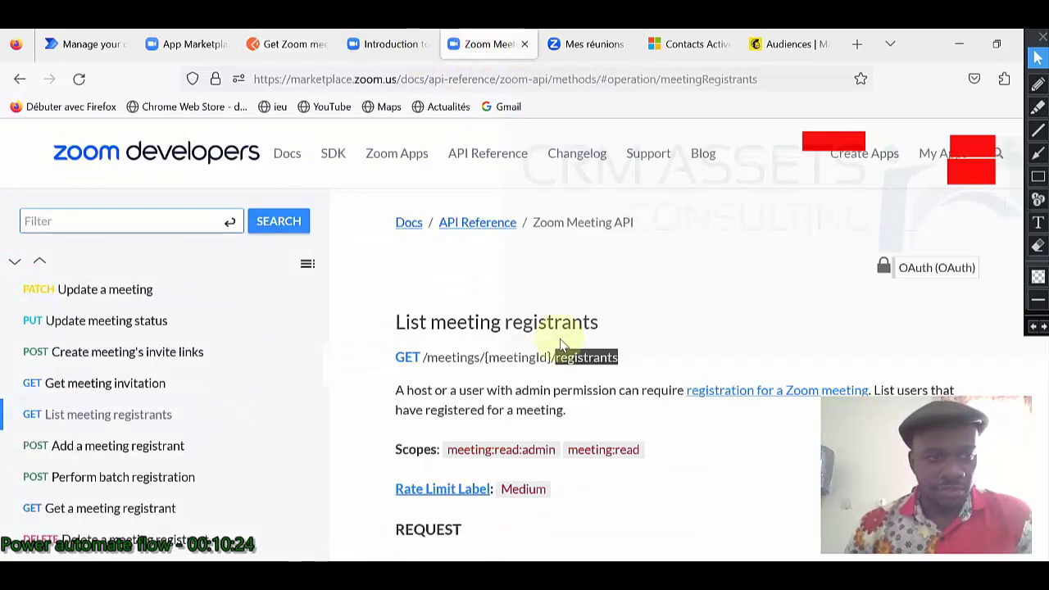
scroll(199, 347, "up", 5)
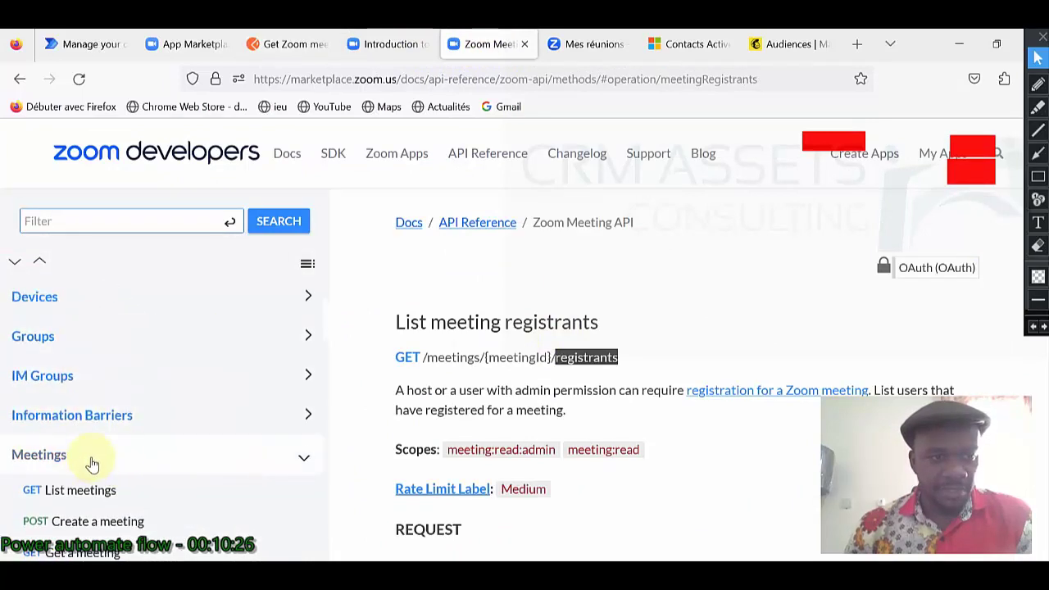
left_click(58, 456)
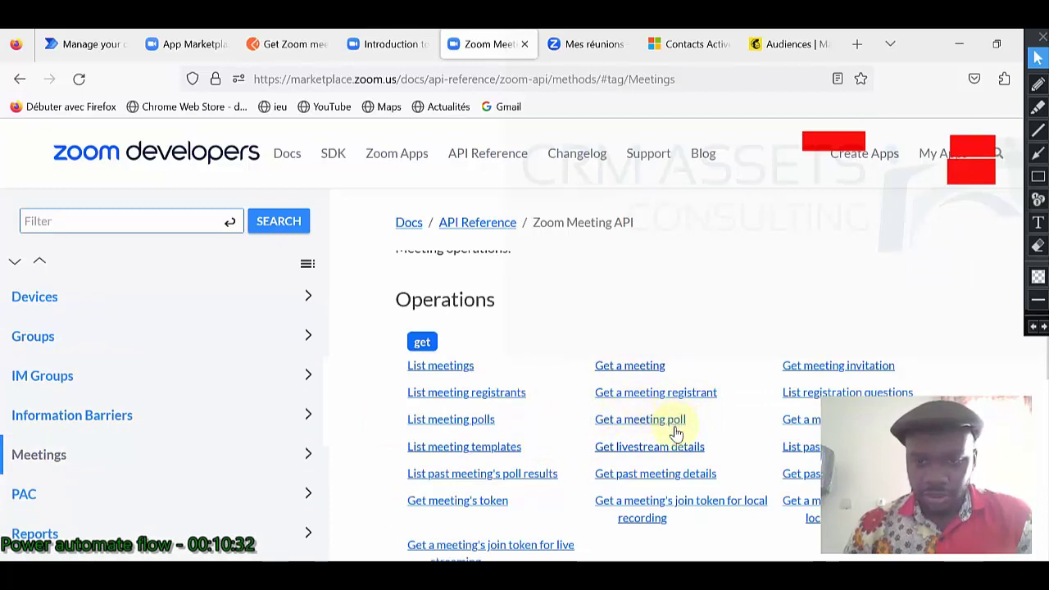
scroll(706, 436, "down", 1)
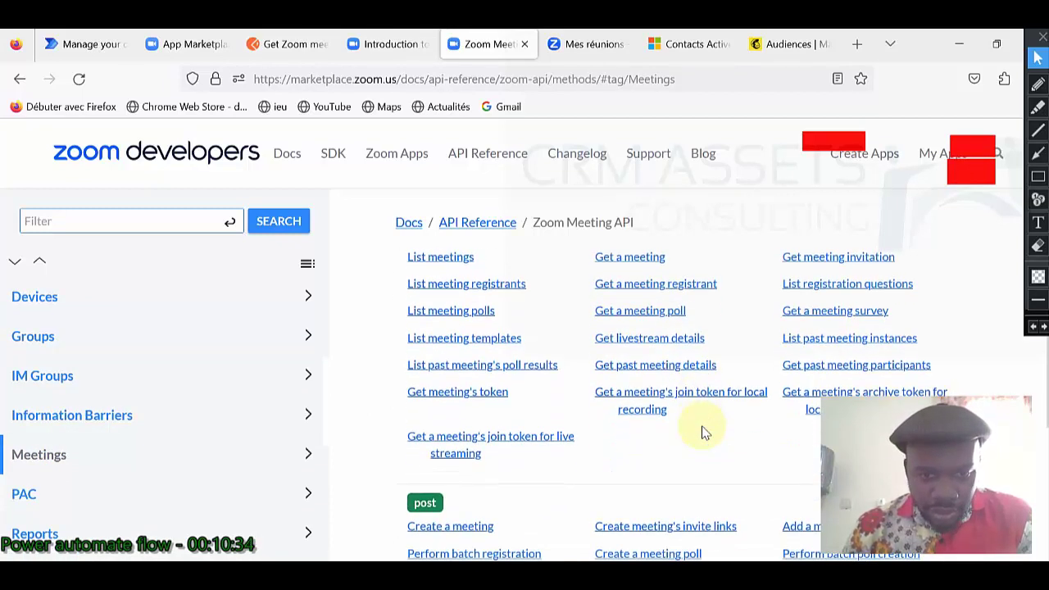
scroll(532, 451, "down", 1)
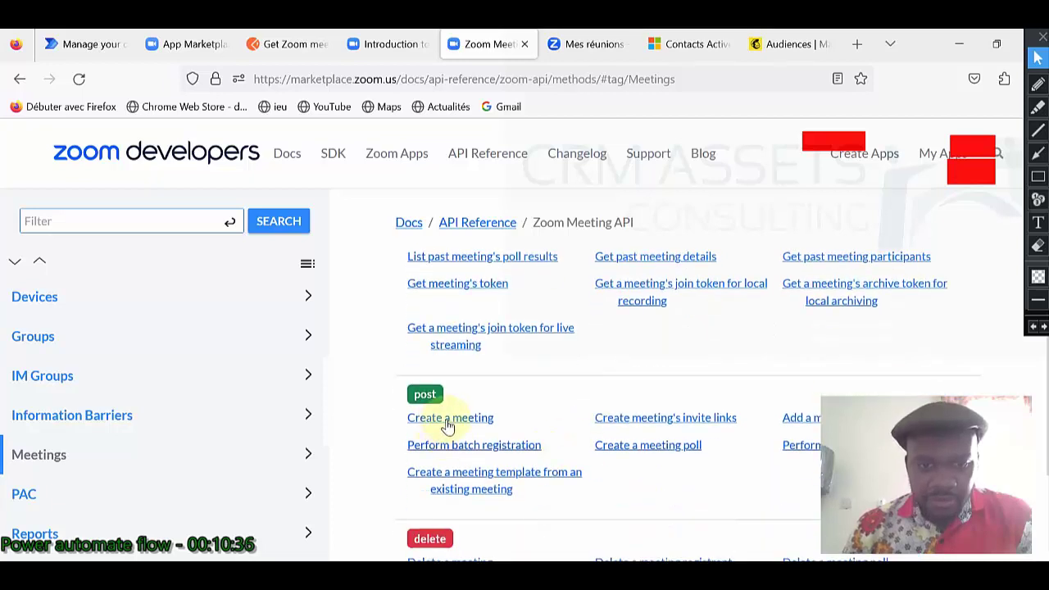
left_click(449, 422)
Copy the /users/{userId}/meetings endpoint path from the Create a meeting documentation
scroll(534, 381, "down", 1)
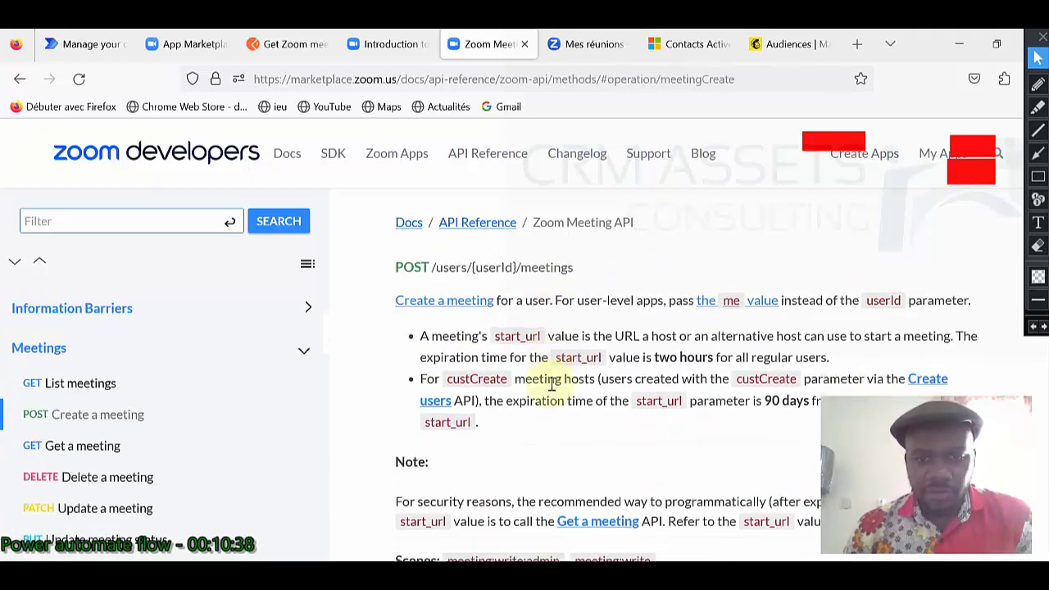
scroll(533, 375, "up", 1)
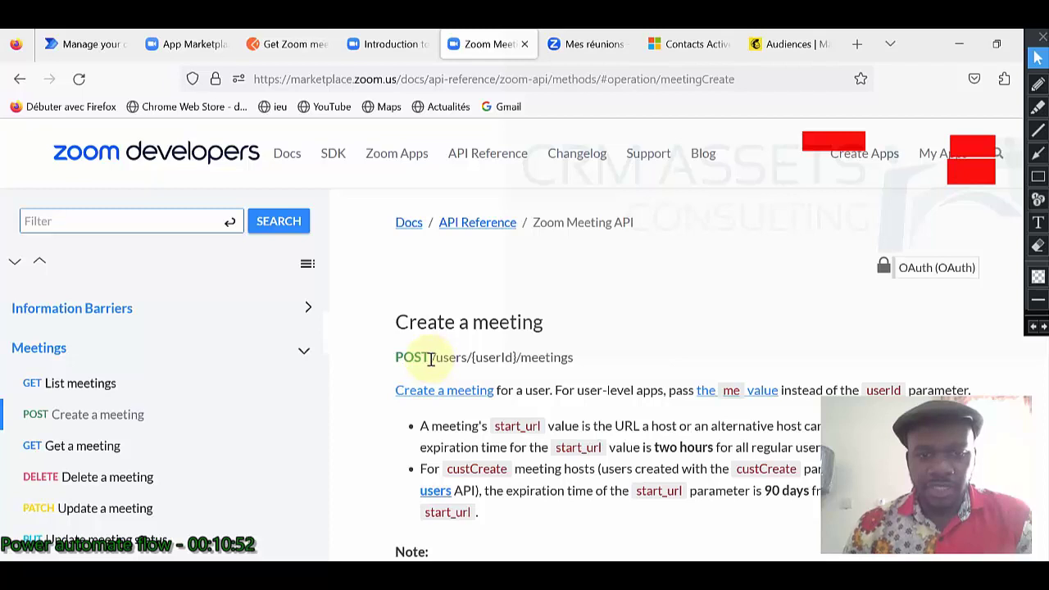
left_click_drag(432, 358, 582, 365)
key("ctrl+c")
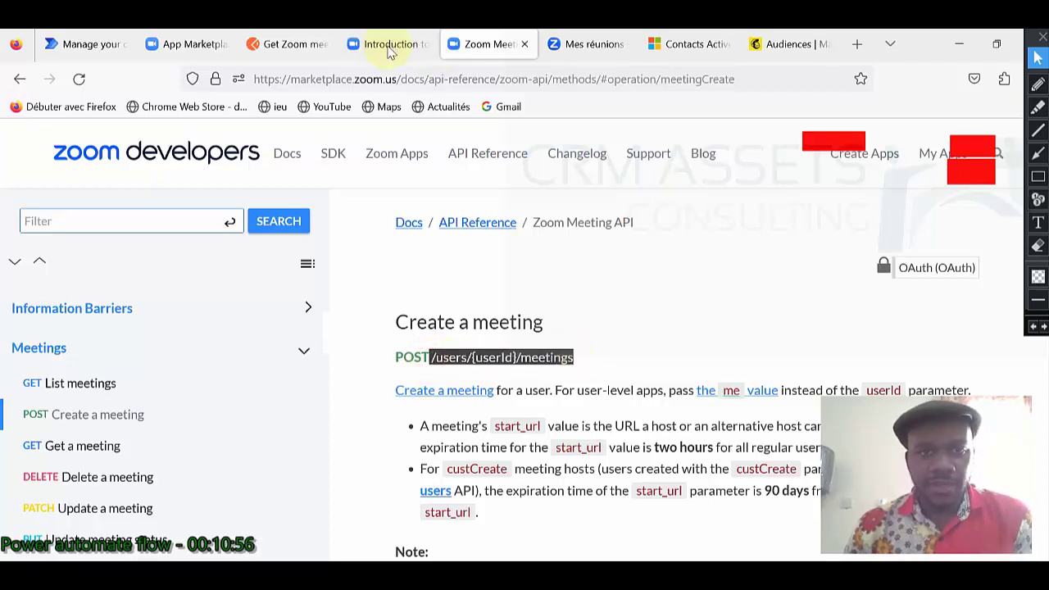
left_click(265, 51)
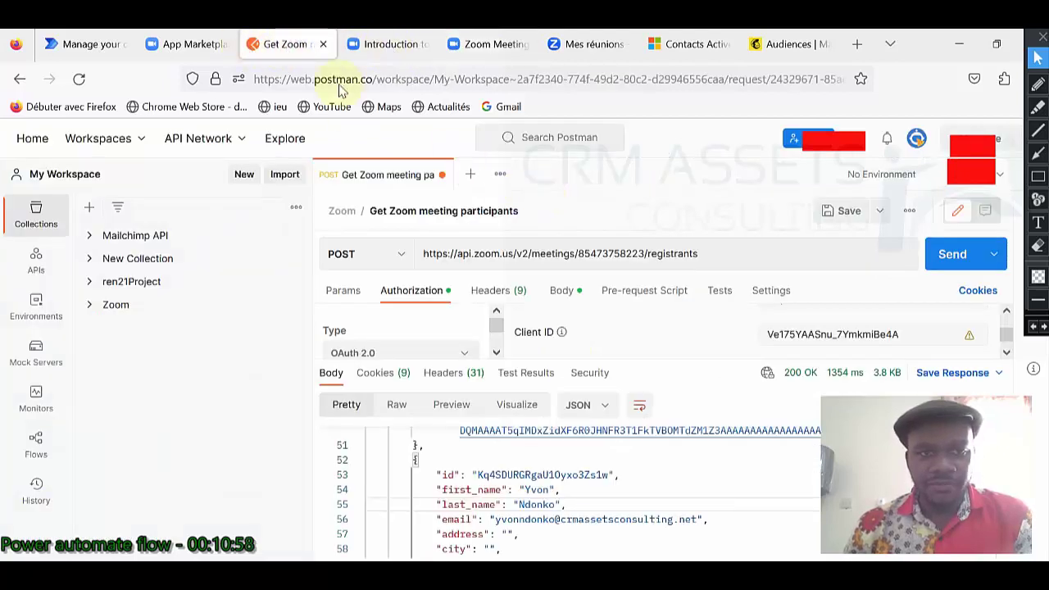
left_click(703, 254)
left_click_drag(707, 254, 531, 254)
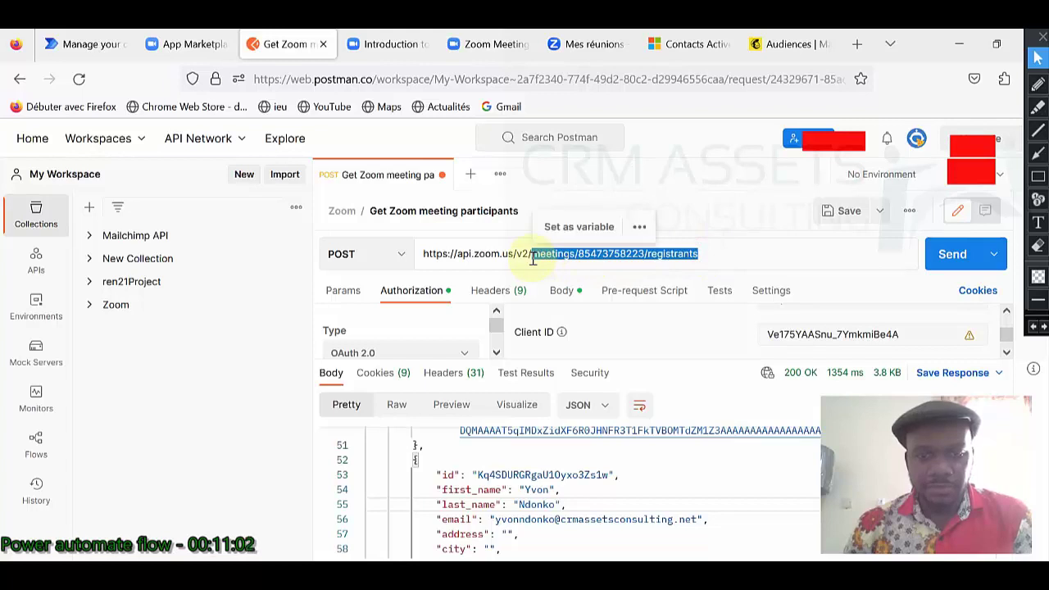
key("ctrl+v")
left_click(538, 254)
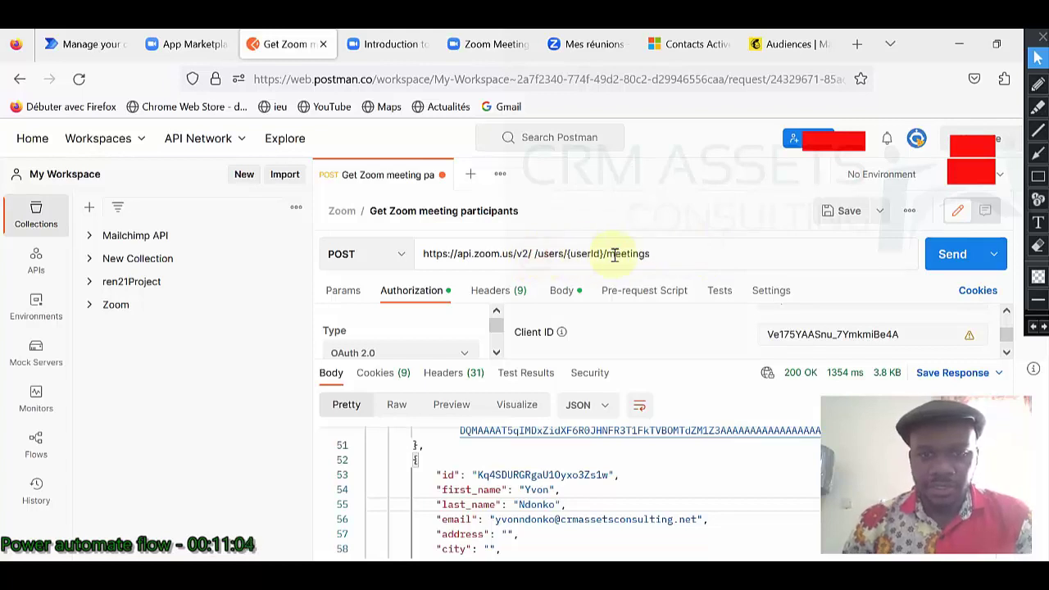
key("BackSpace")
key("BackSpace")
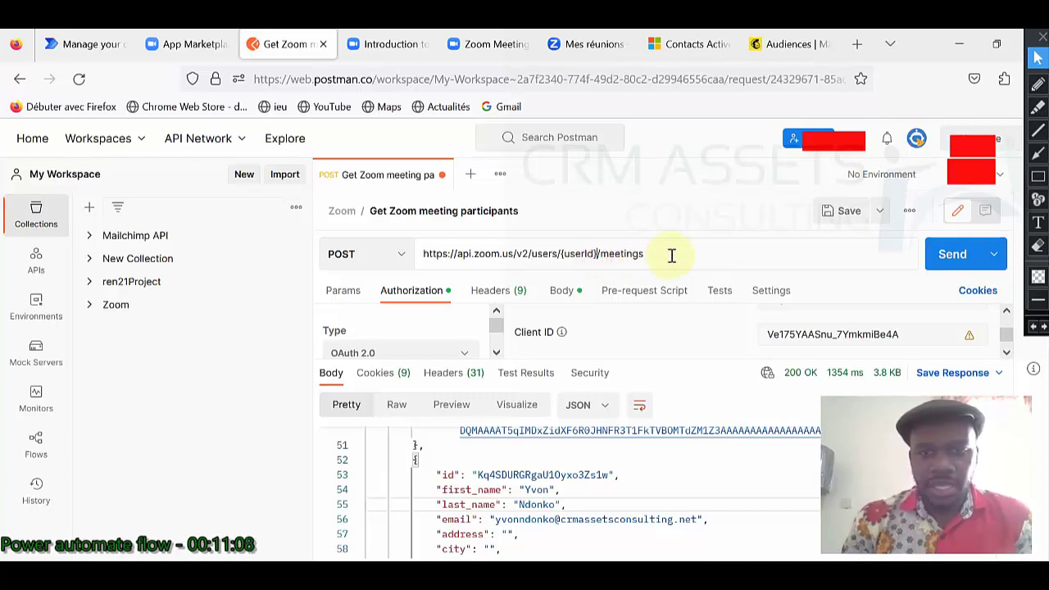
key("BackSpace")
key("BackSpace")
key("BackSpace")
key("BackSpace")
key("BackSpace")
key("BackSpace")
key("BackSpace")
key("BackSpace")
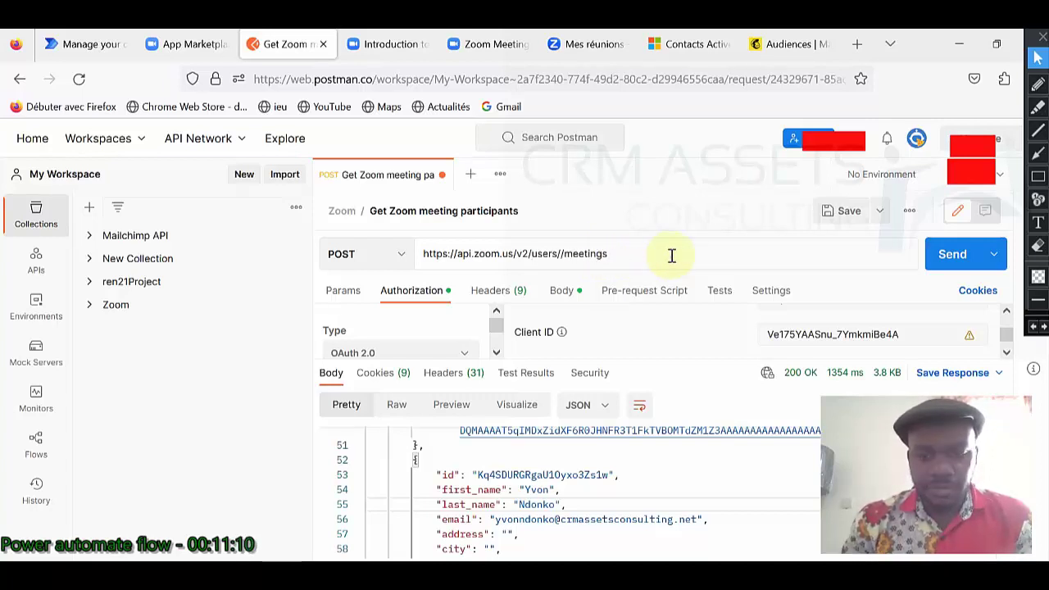
type("me")
left_click(671, 256)
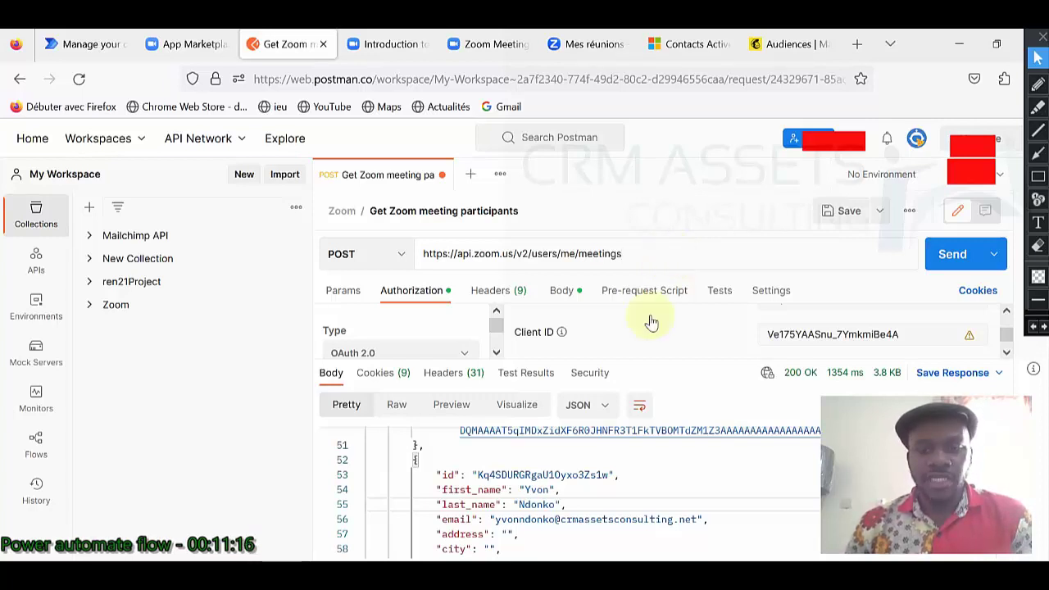
Show the POST request's raw JSON body and enlarge its editor area enough to reveal all the body lines
left_click(540, 534)
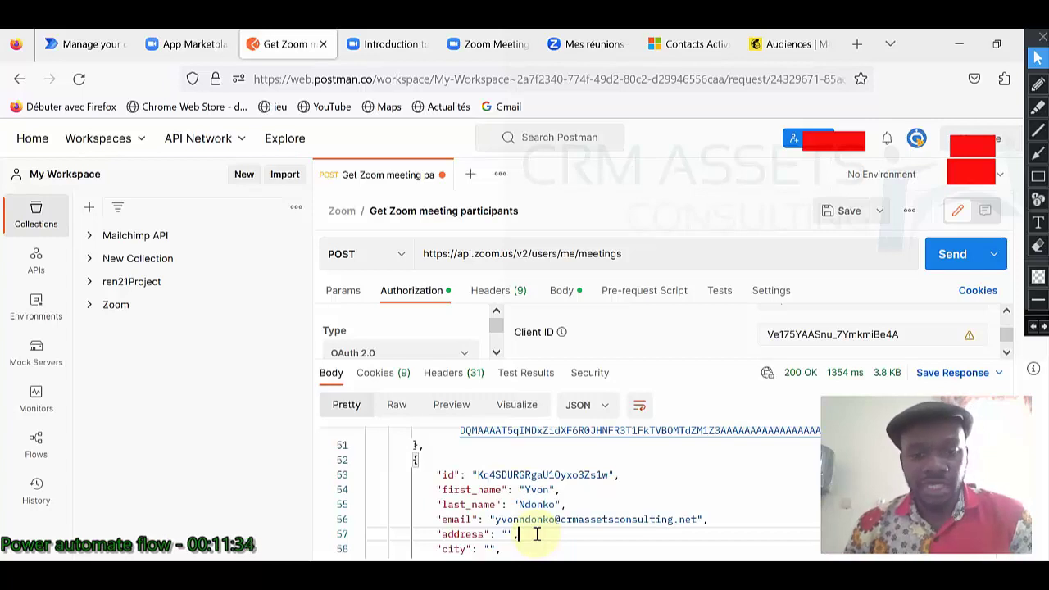
scroll(540, 535, "up", 5)
scroll(537, 534, "up", 9)
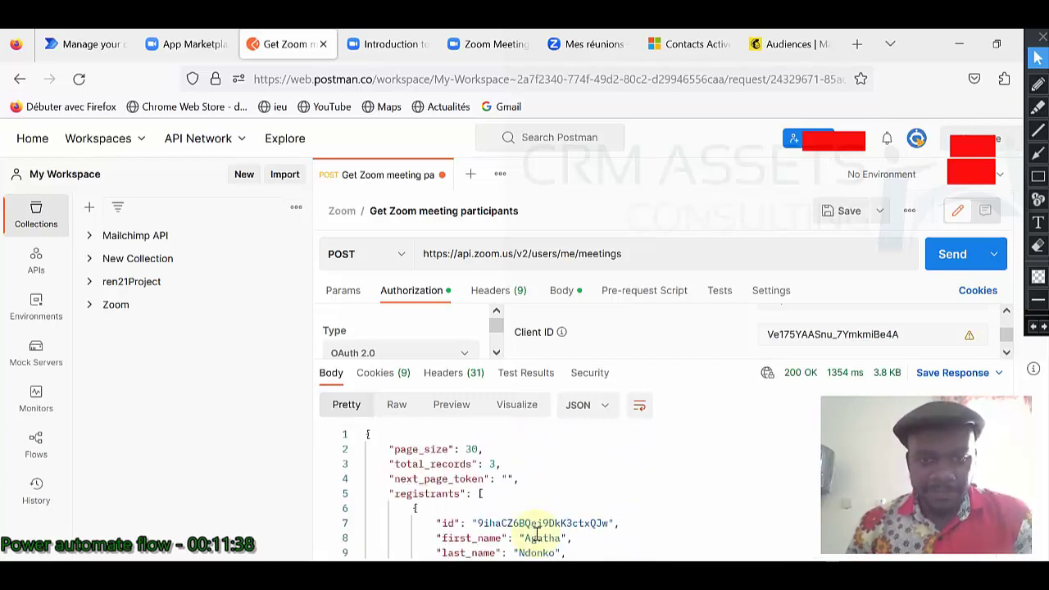
left_click(562, 292)
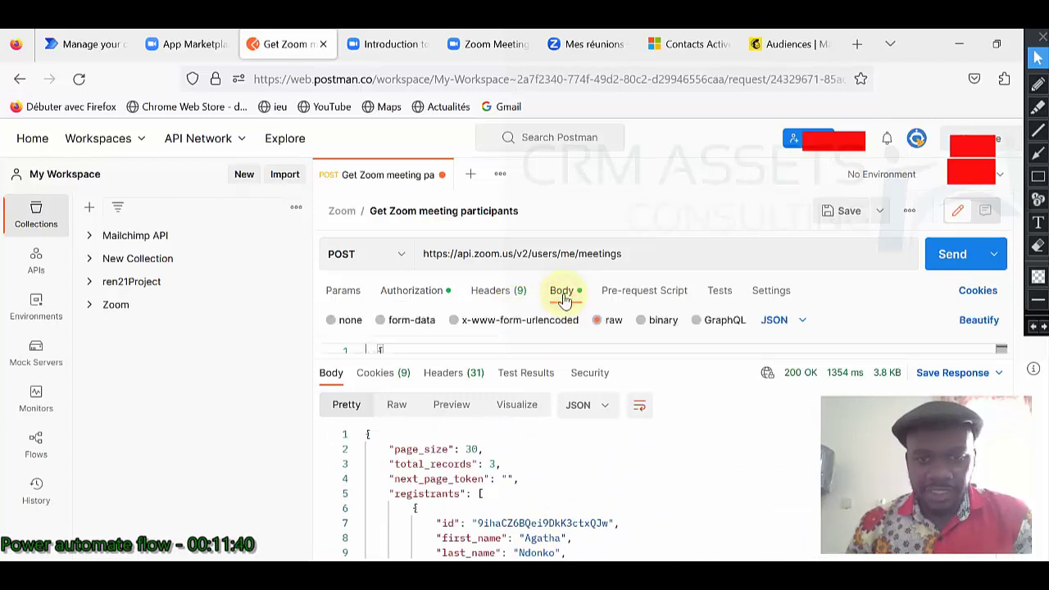
left_click_drag(448, 361, 455, 508)
left_click(416, 427)
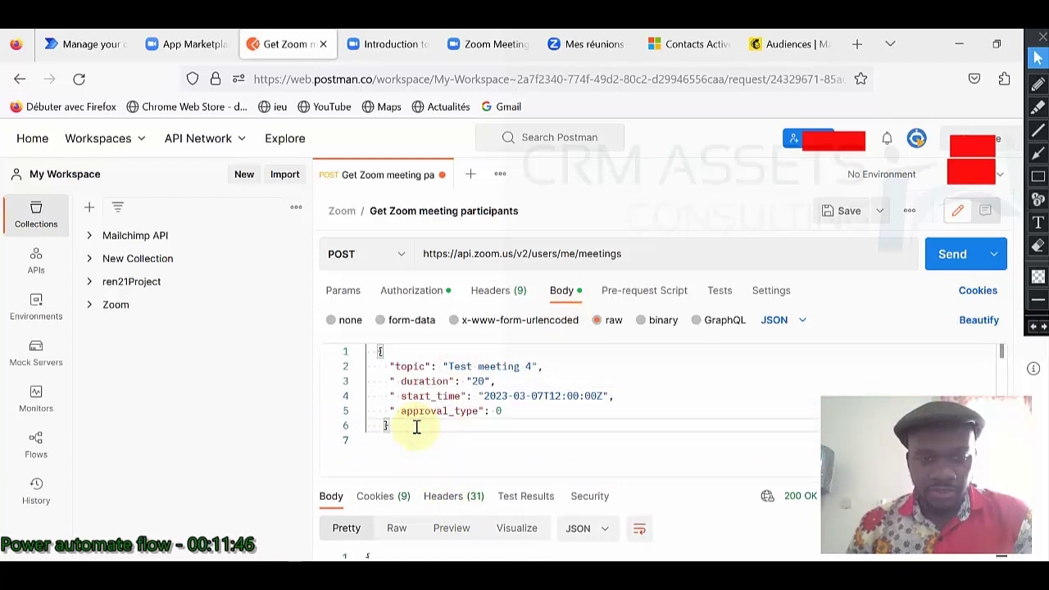
Set the topic value in the JSON body to "Automated Zoom Meeting 1"
left_click(530, 366)
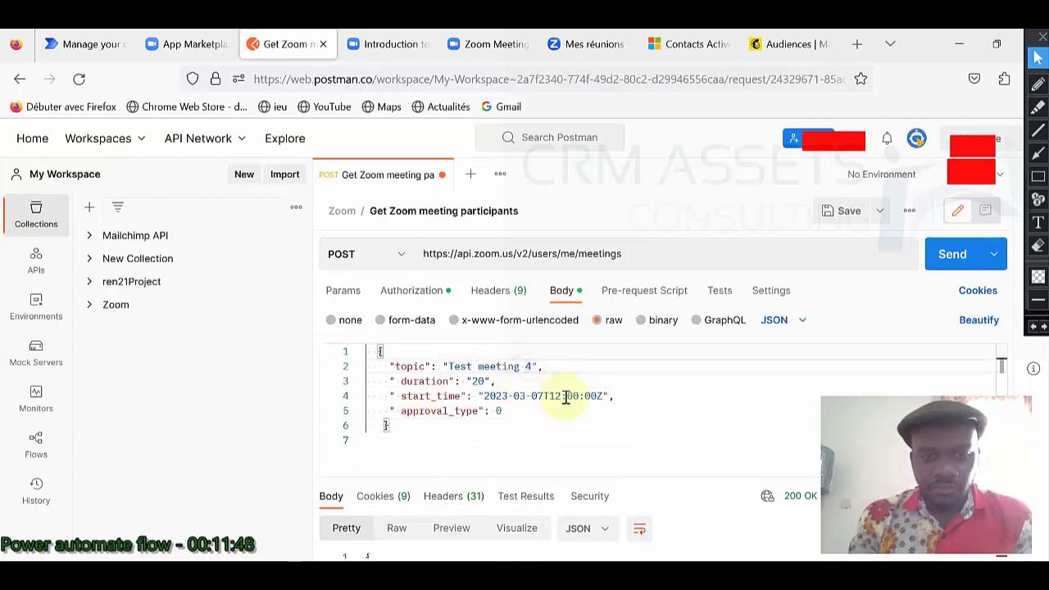
key("BackSpace")
key("BackSpace")
key("BackSpace")
key("BackSpace")
key("BackSpace")
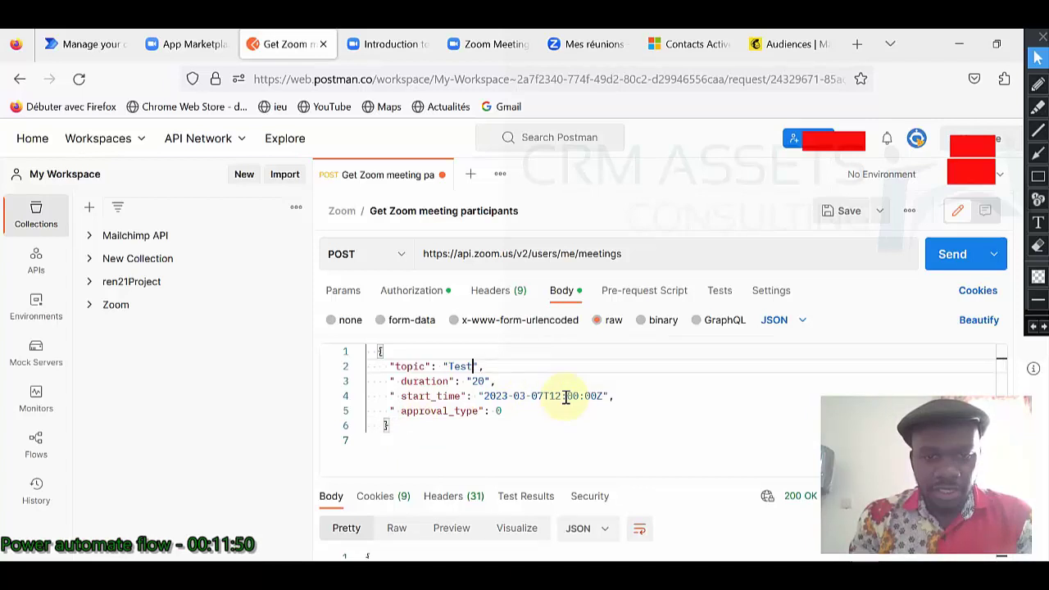
key("BackSpace")
type("Aut")
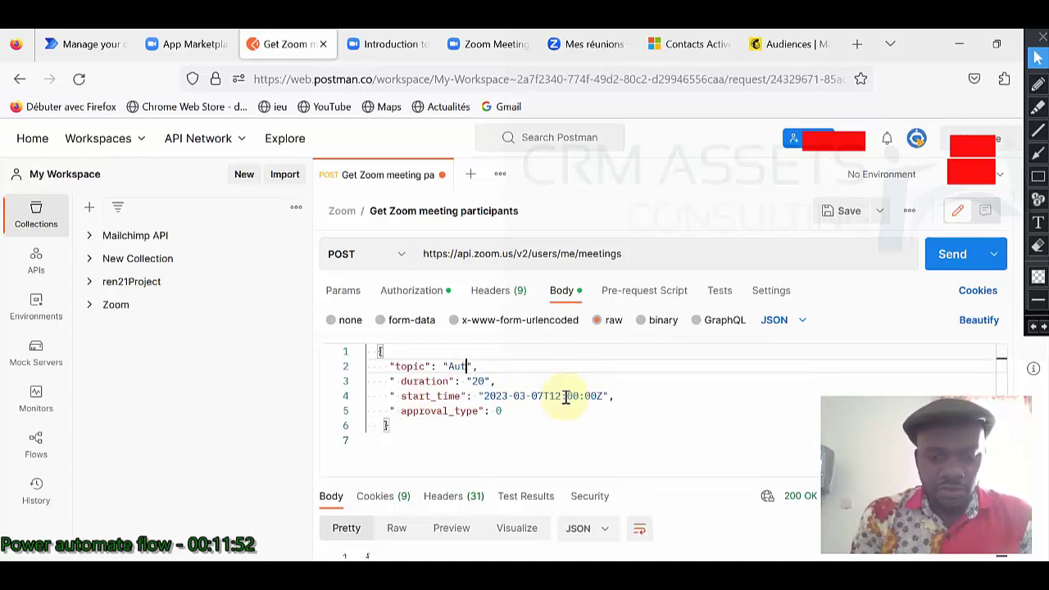
type("omated ")
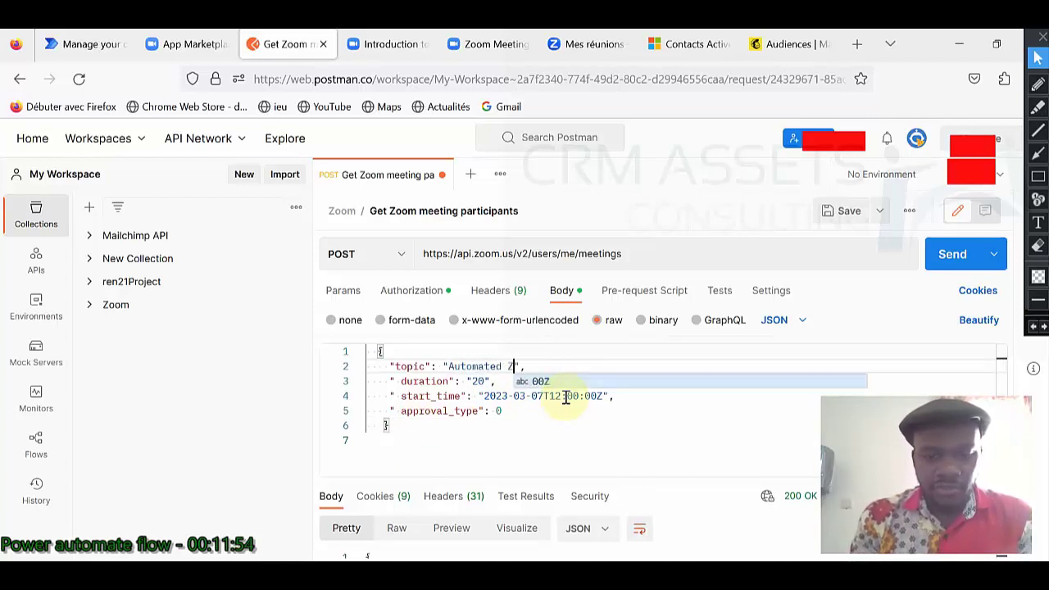
type("Zoom Meeting 1")
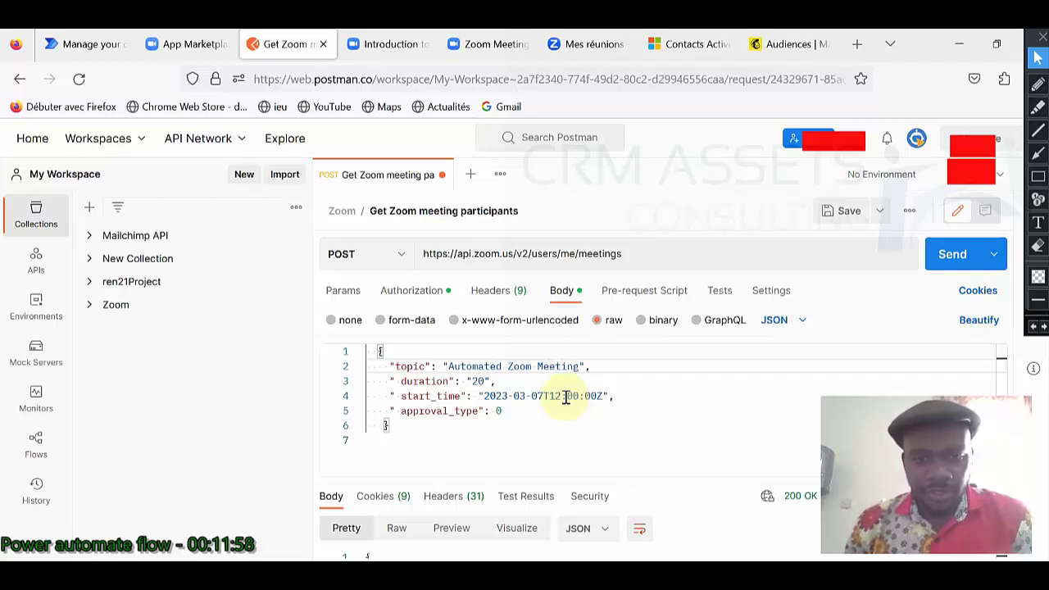
Set the body's duration to "30" and its start_time to "2023-03-08T12:00:00Z"
left_click(476, 382)
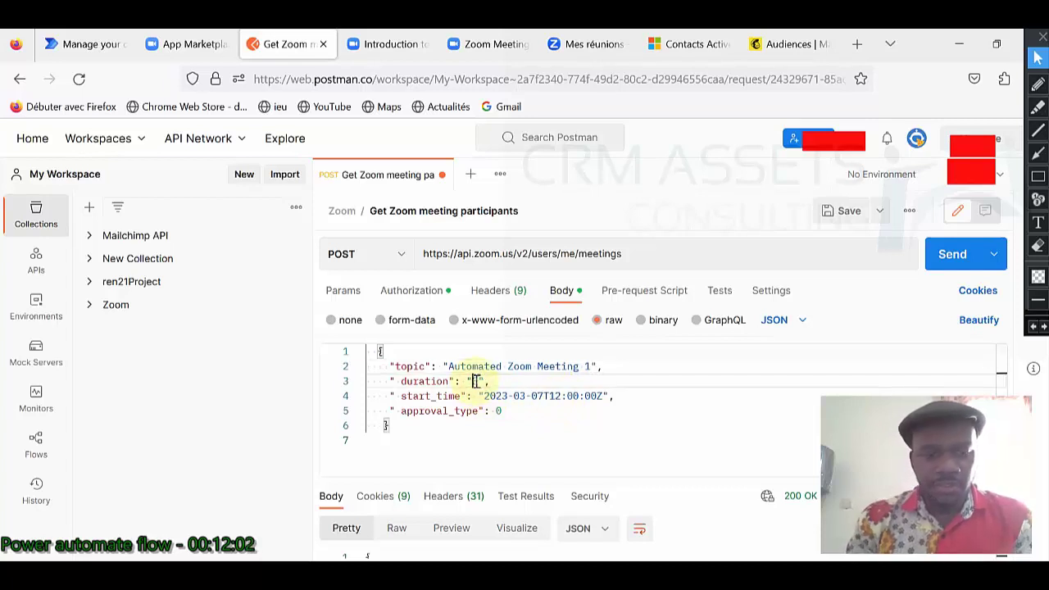
key("BackSpace")
type("30")
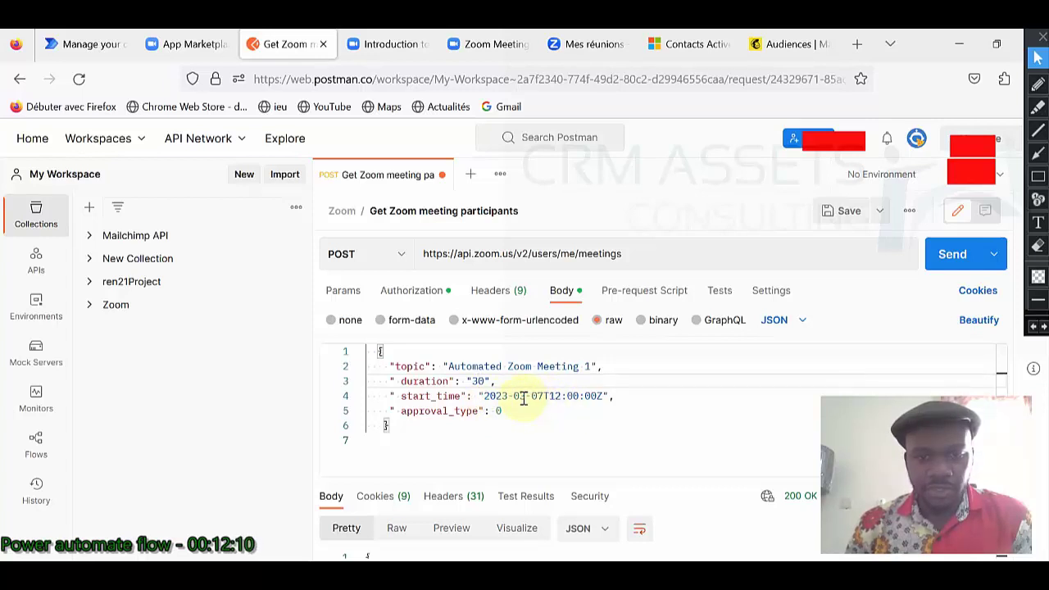
left_click(551, 396)
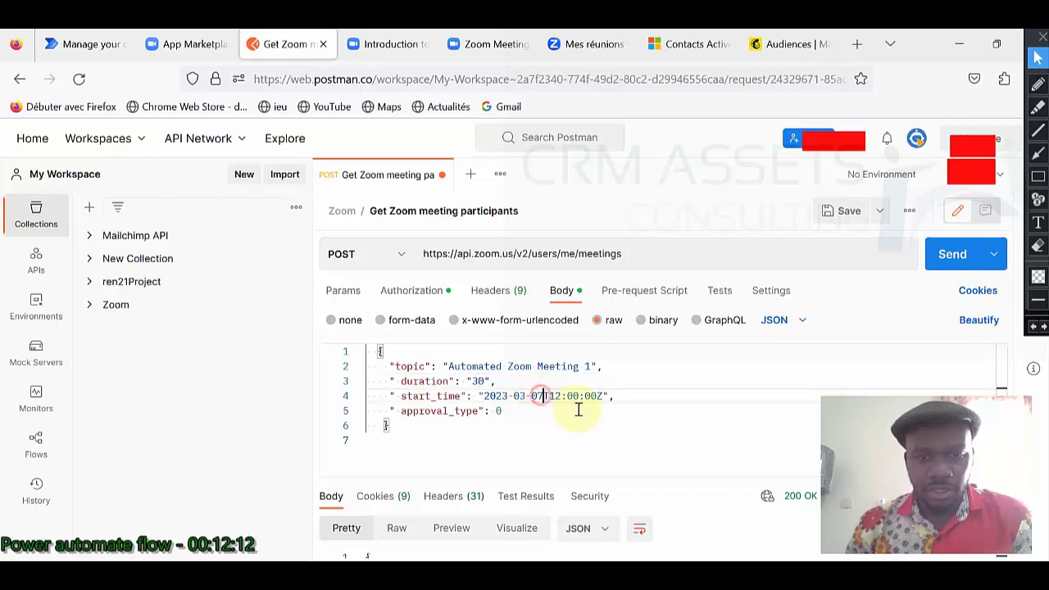
key("BackSpace")
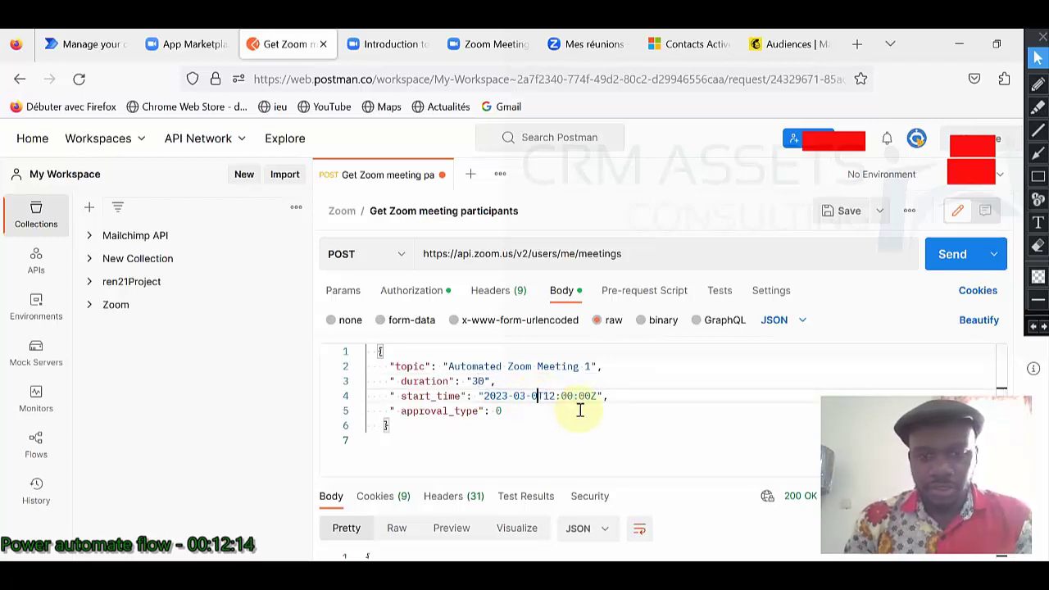
type("8")
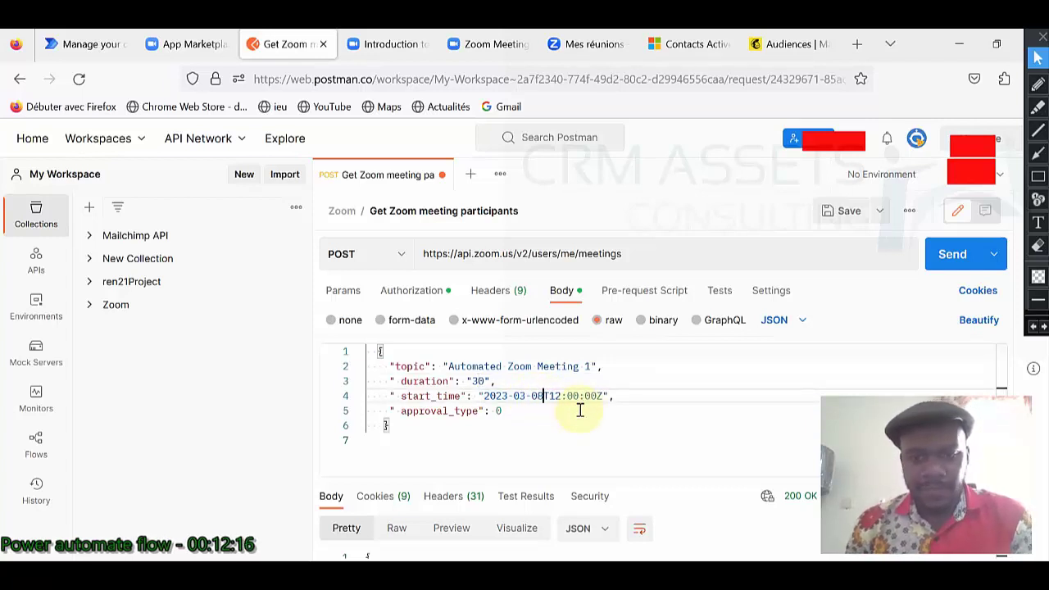
left_click(529, 411)
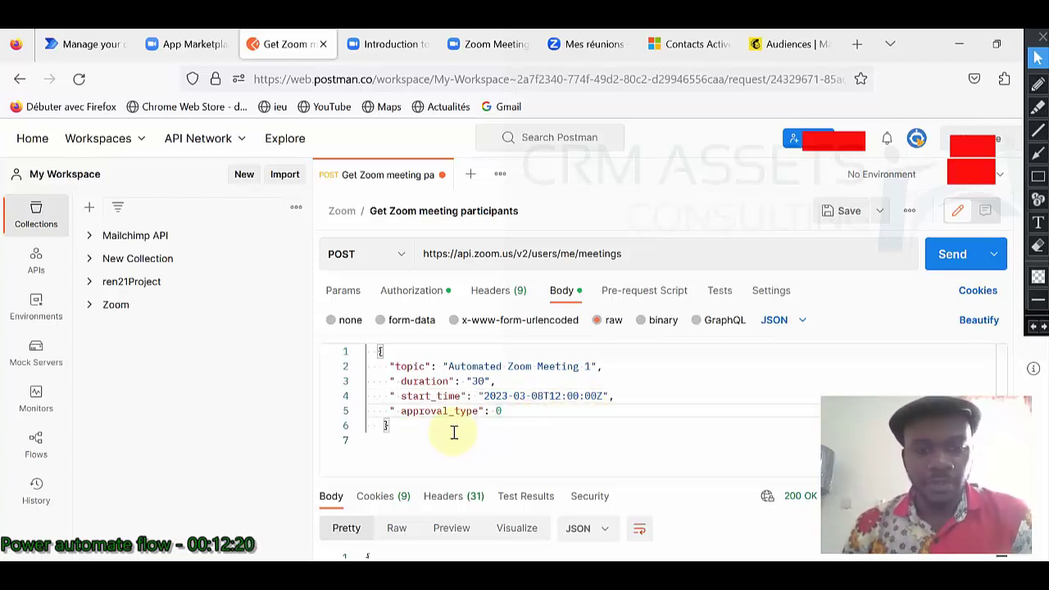
Send the create-meeting request and examine the topic, join URL and settings in the enlarged JSON response
left_click(955, 258)
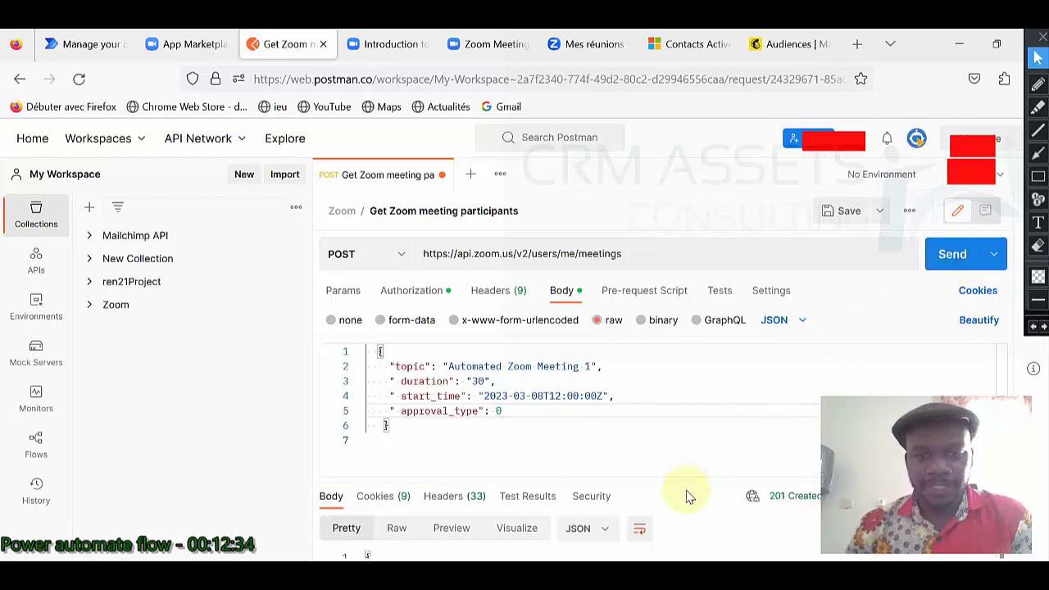
left_click_drag(684, 479, 676, 375)
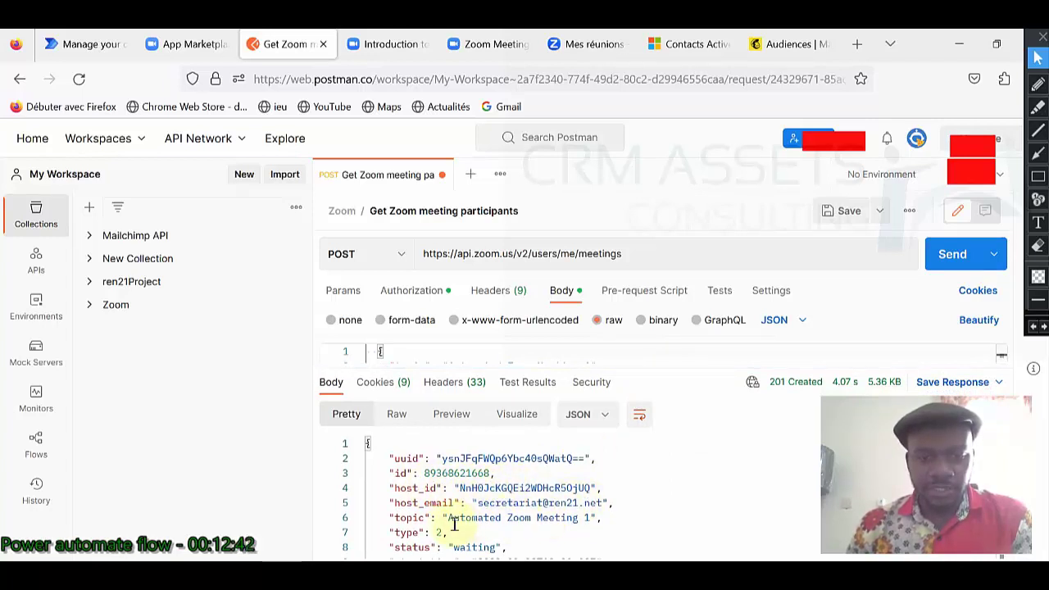
left_click_drag(449, 517, 596, 518)
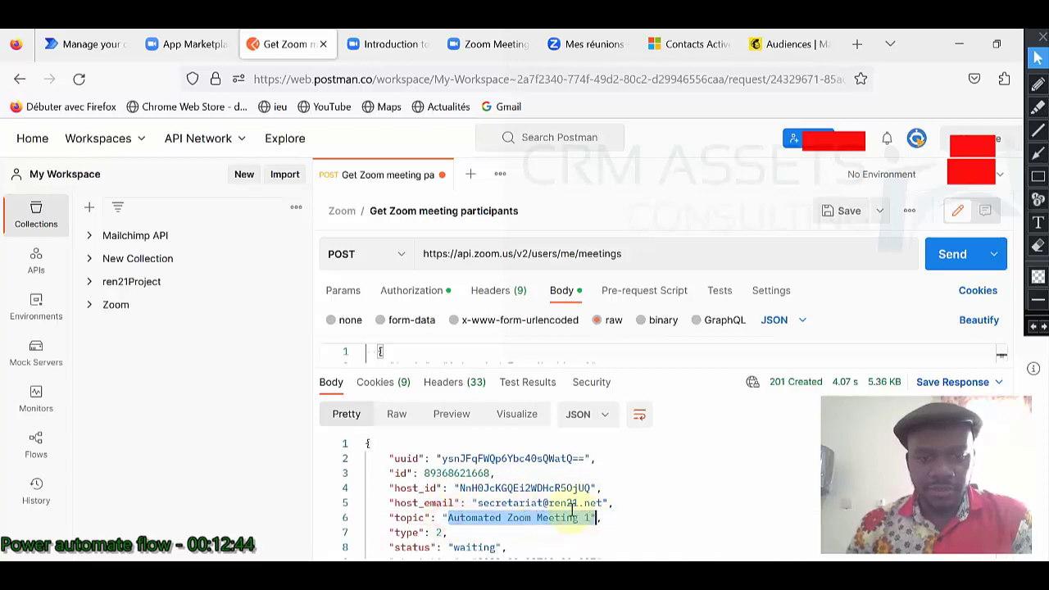
scroll(572, 510, "down", 2)
scroll(572, 509, "down", 14)
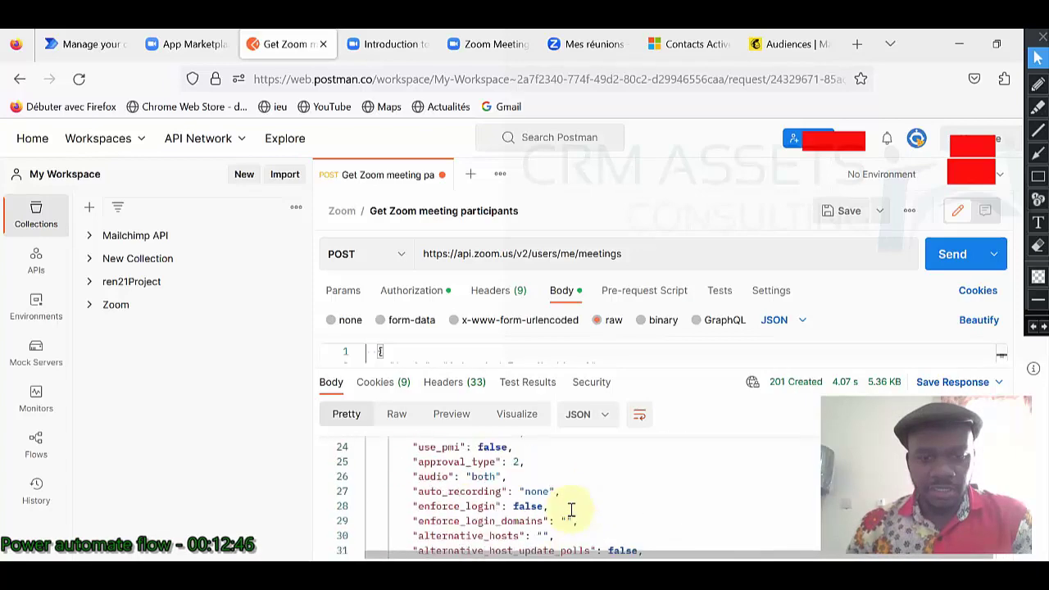
scroll(572, 510, "down", 17)
scroll(572, 510, "up", 19)
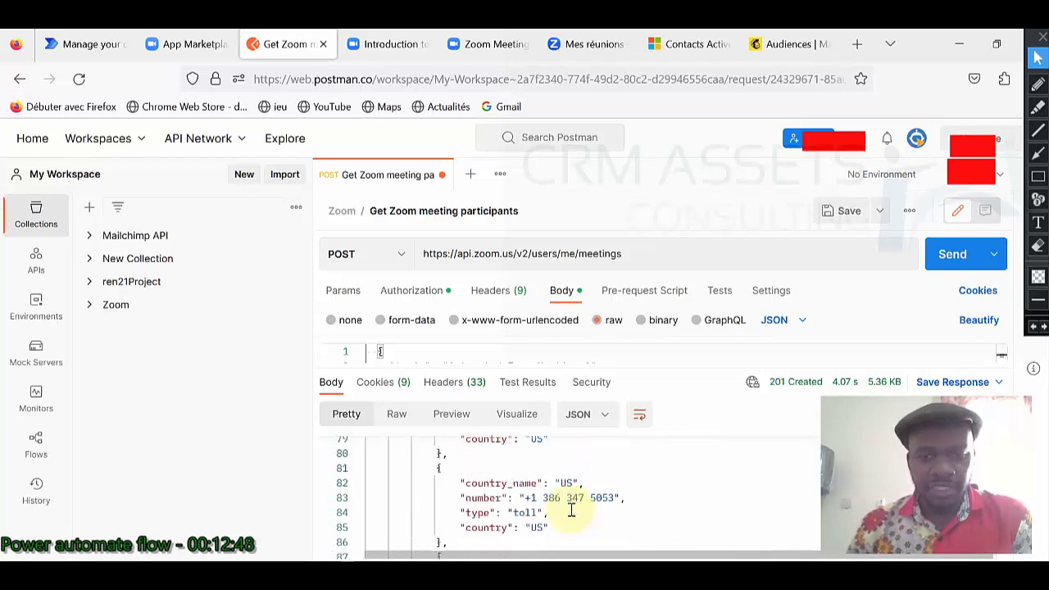
scroll(572, 509, "up", 14)
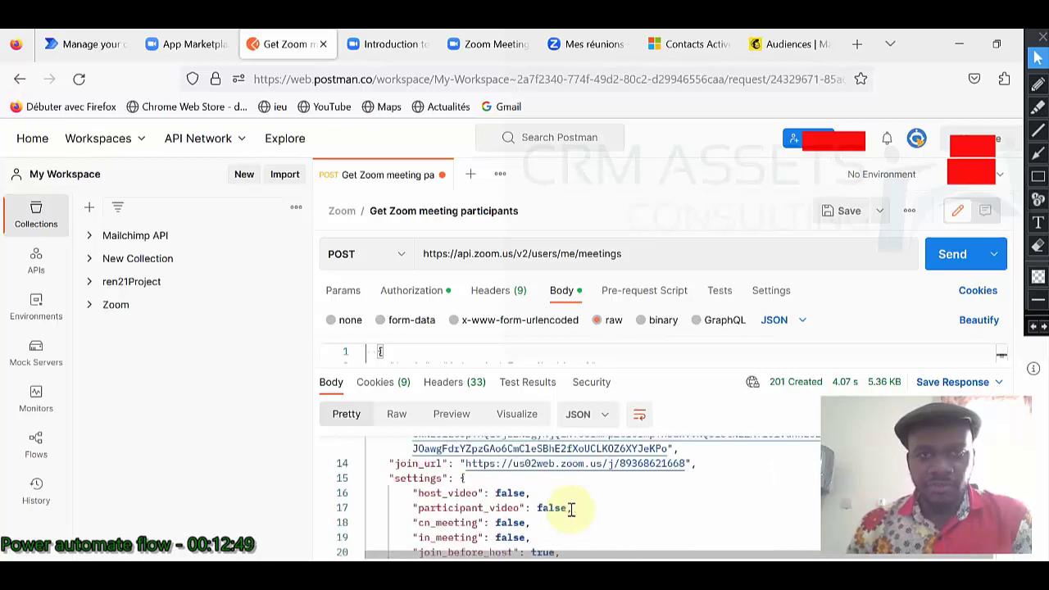
Switch to Zoom's upcoming meetings page and reload it to check for Automated Zoom Meeting 1
left_click(483, 45)
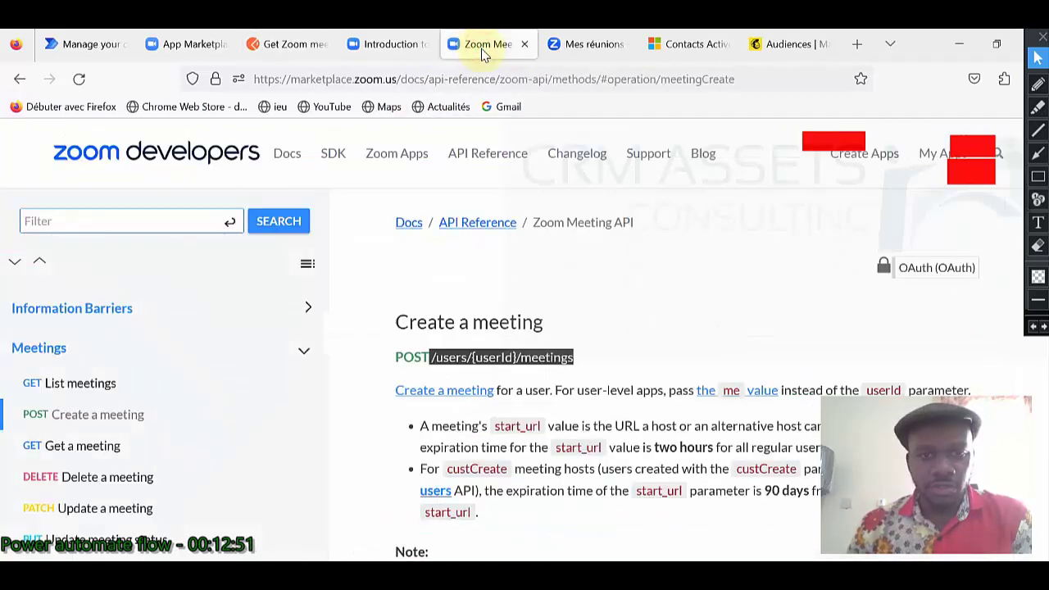
left_click(578, 51)
left_click(76, 84)
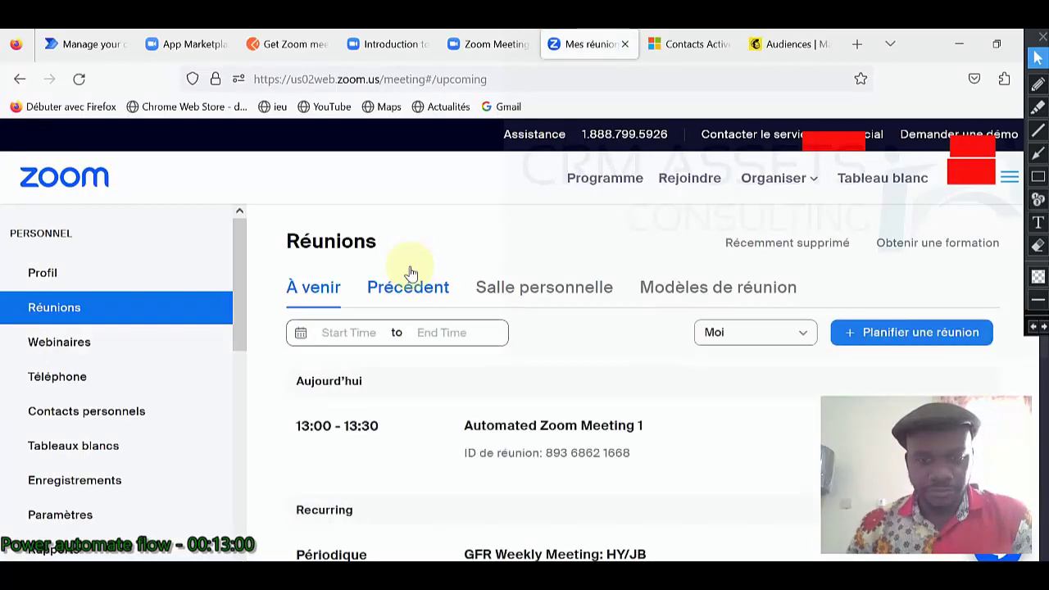
mouse_move(499, 450)
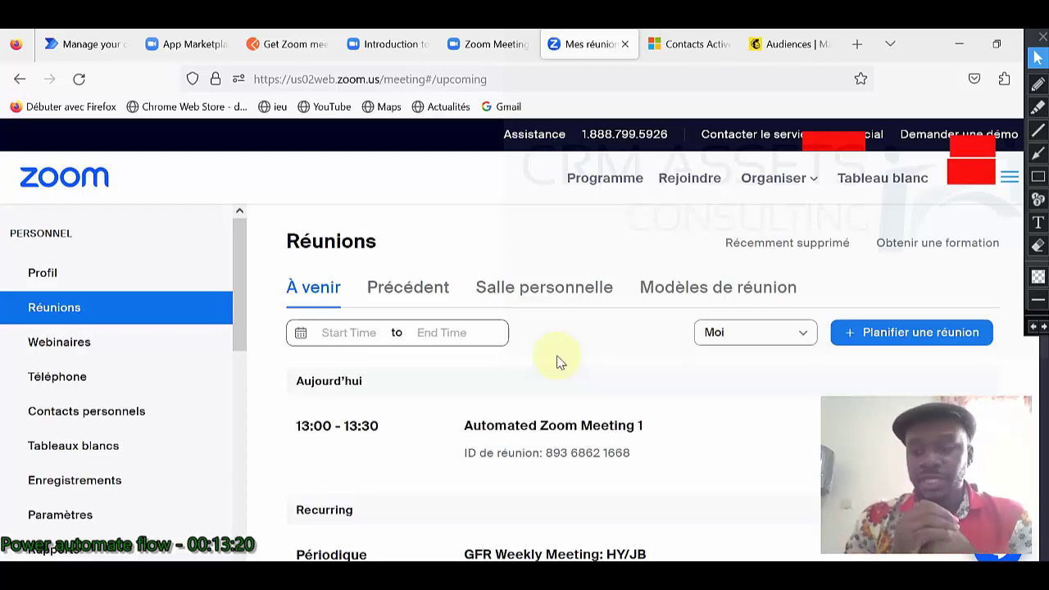
Switch to Power Automate, open the custom Zoom connector for editing and review its General information, including icon, background color and description
left_click(86, 43)
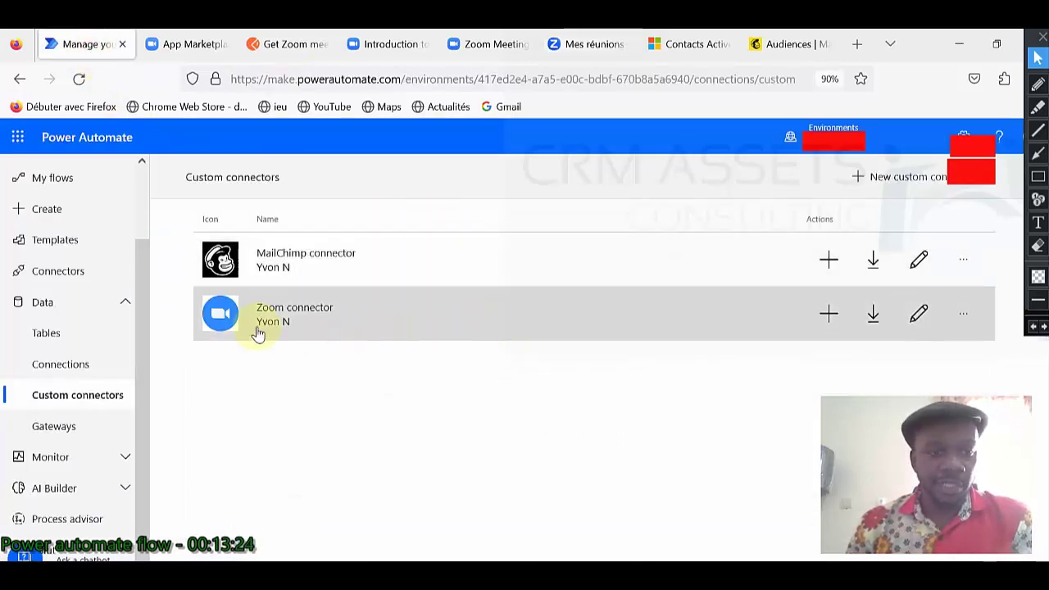
left_click(919, 315)
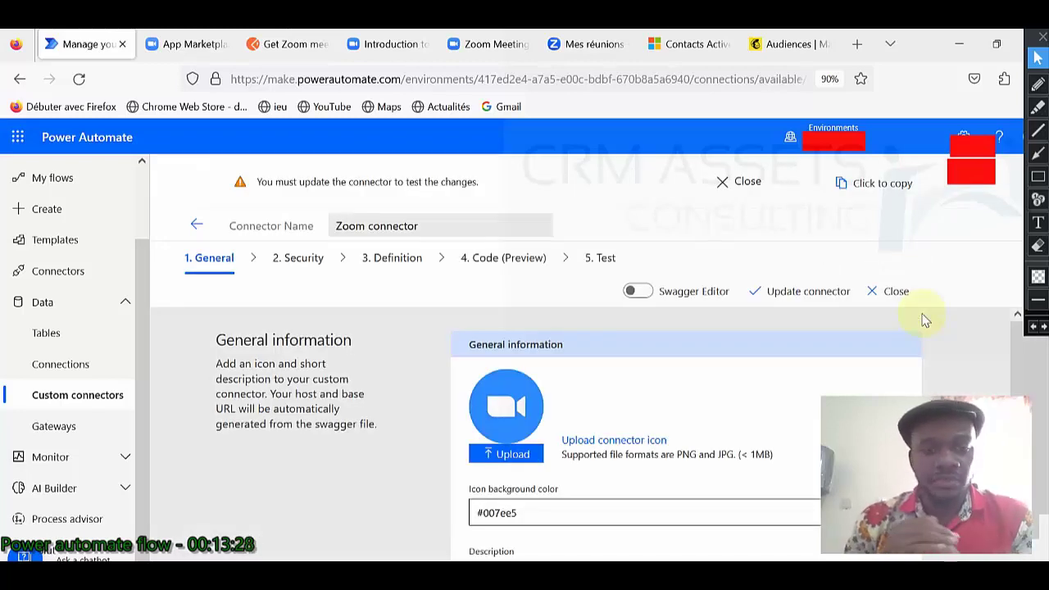
scroll(411, 378, "down", 3)
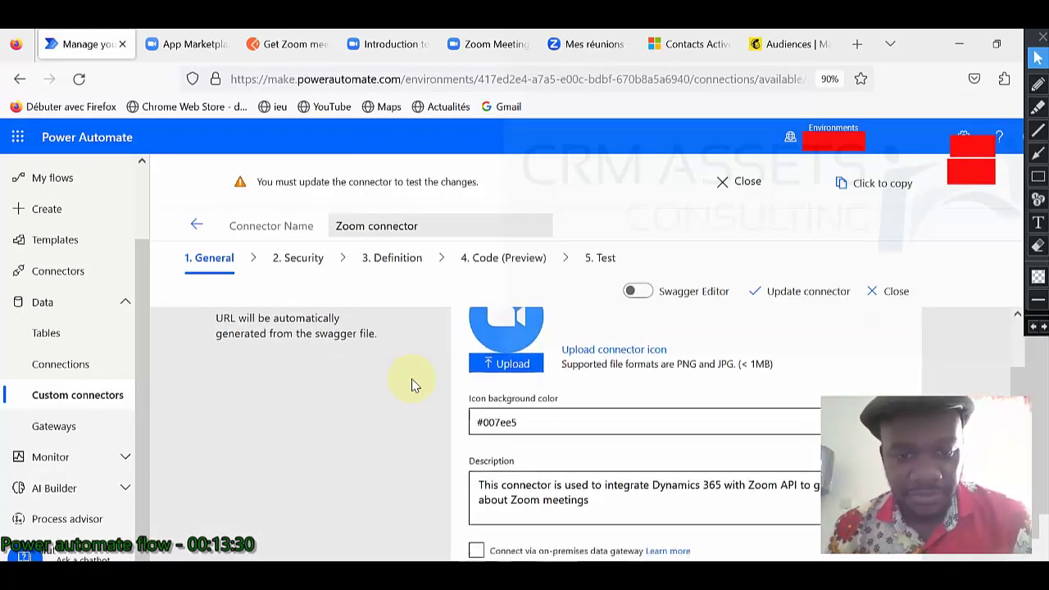
scroll(412, 378, "up", 3)
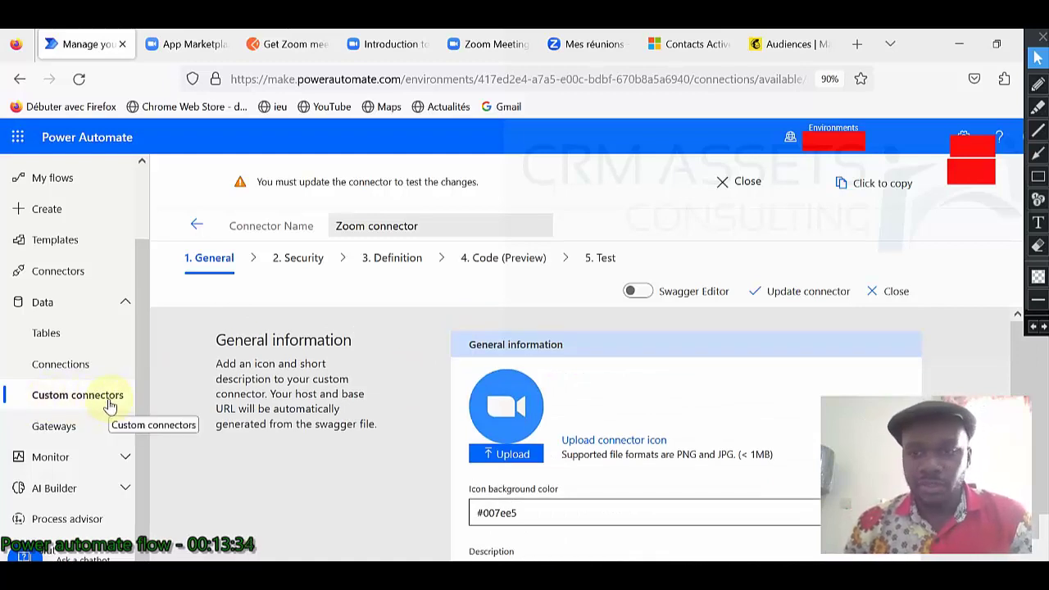
scroll(323, 408, "down", 2)
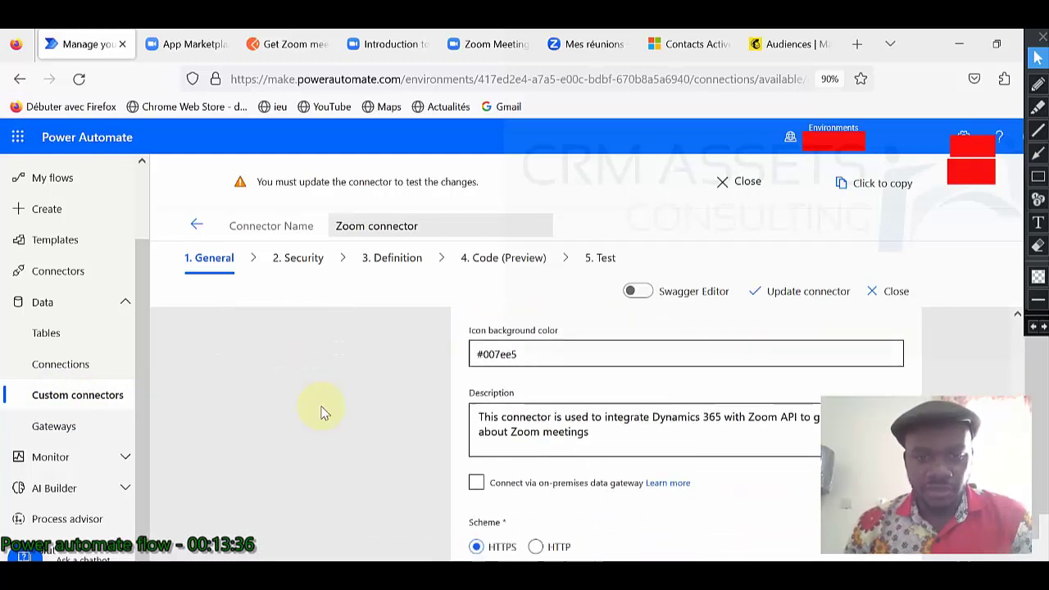
scroll(323, 410, "up", 1)
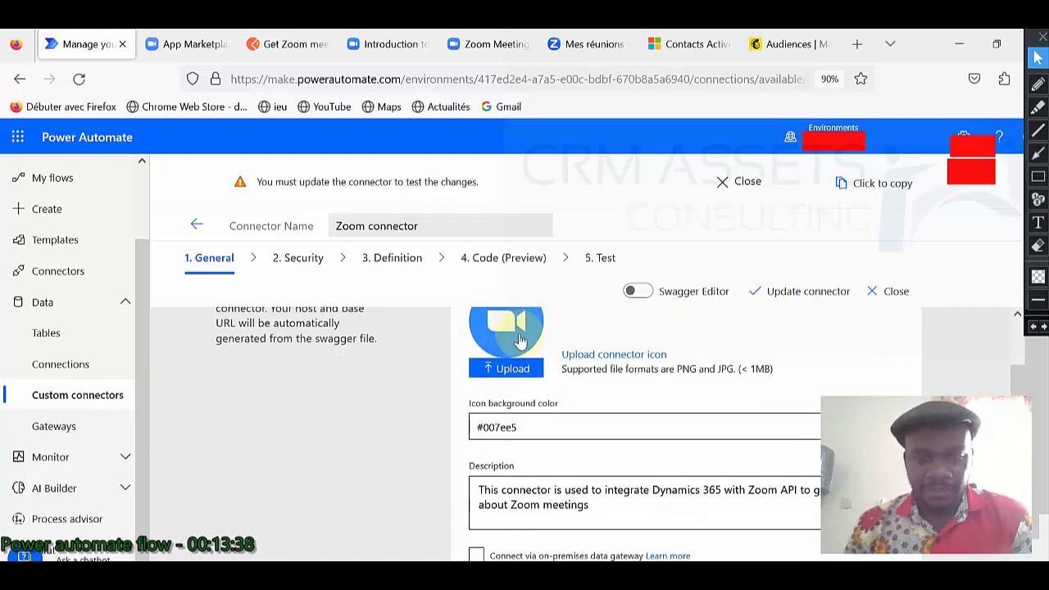
scroll(508, 338, "up", 1)
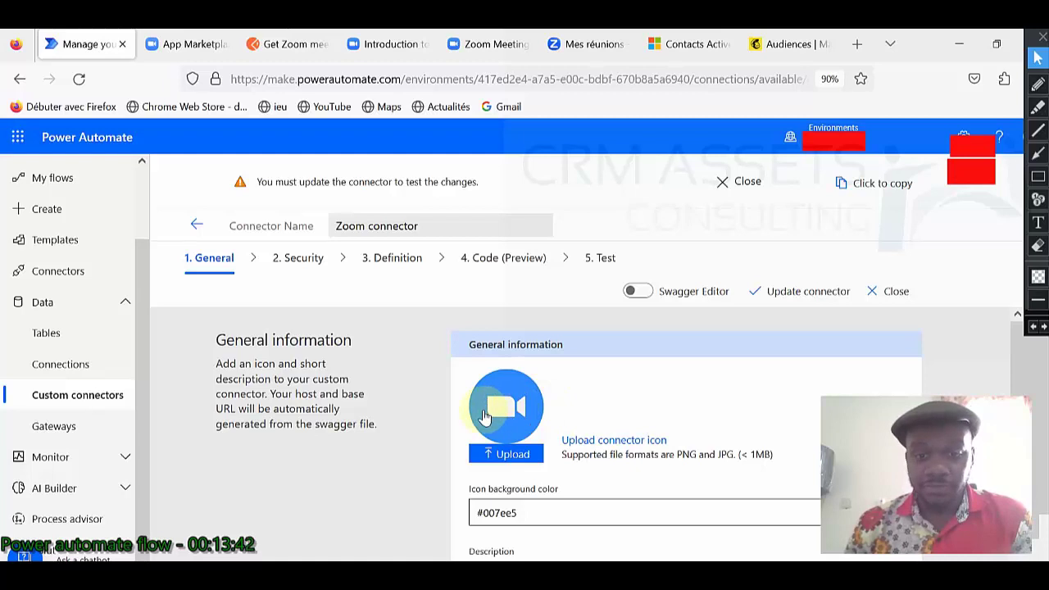
scroll(508, 407, "down", 1)
scroll(510, 406, "up", 1)
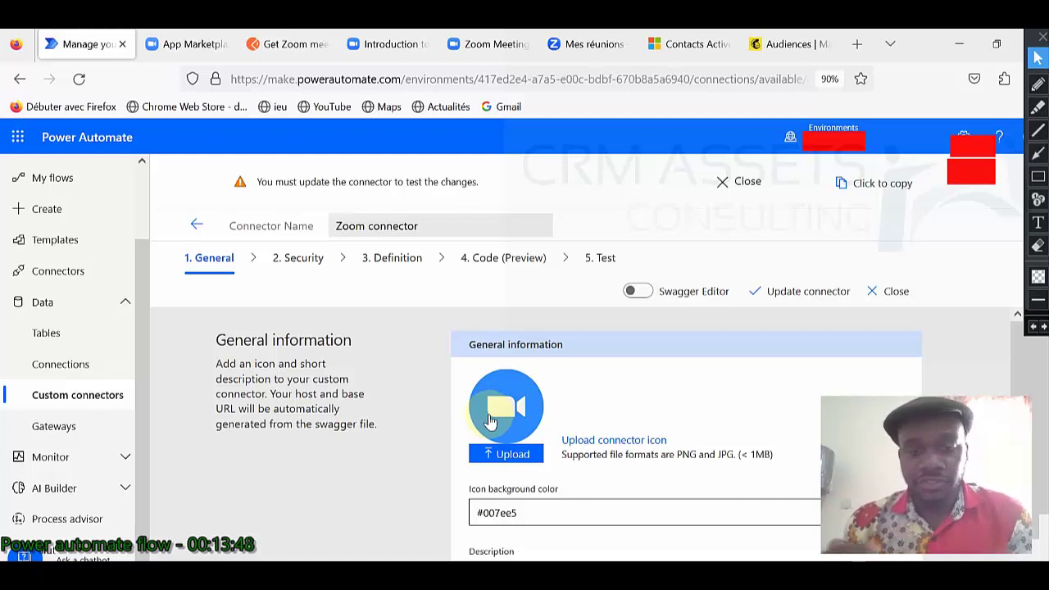
scroll(489, 421, "down", 2)
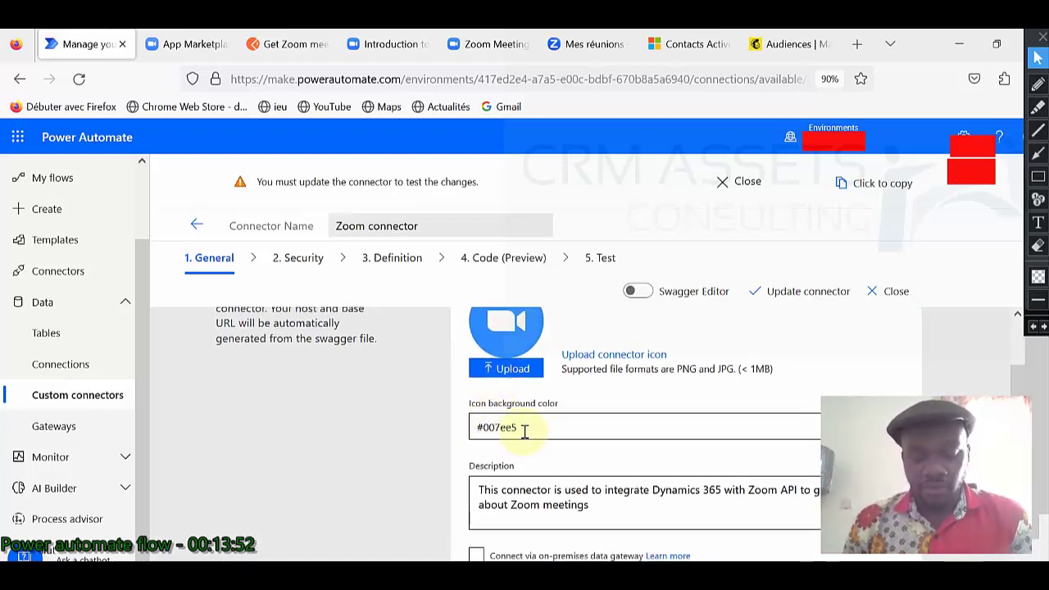
Review the connector's description, scheme, host and base URL, checking the host against the base URL in Zoom's API introduction
scroll(527, 429, "down", 2)
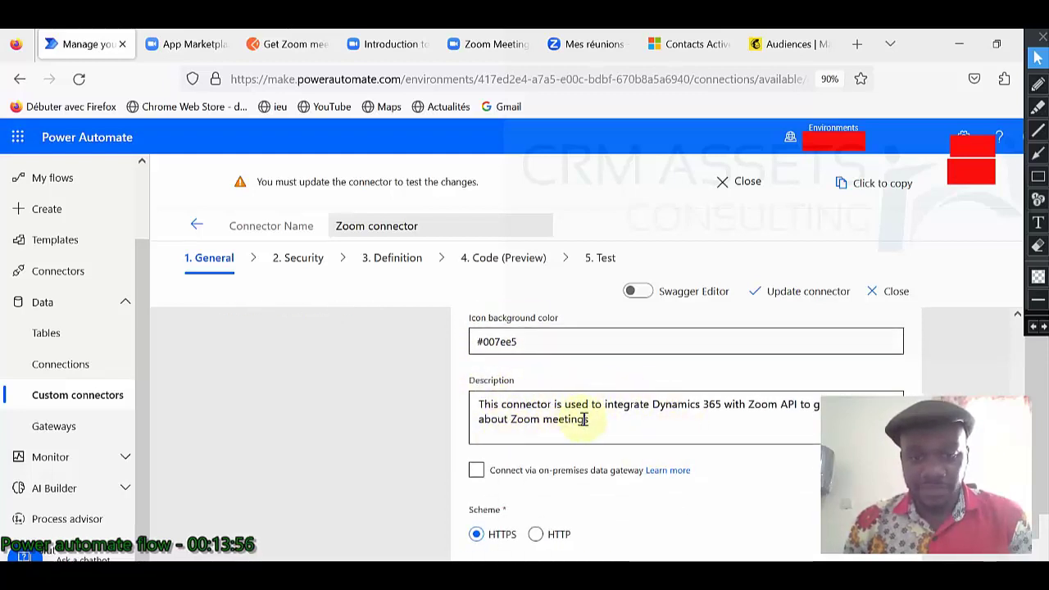
scroll(586, 419, "down", 2)
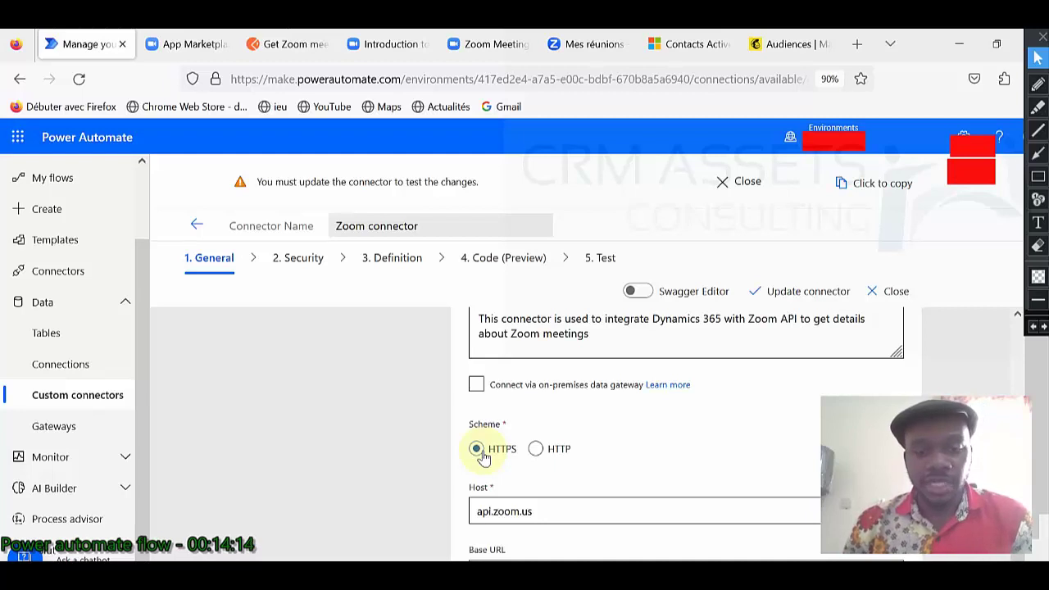
scroll(580, 486, "down", 1)
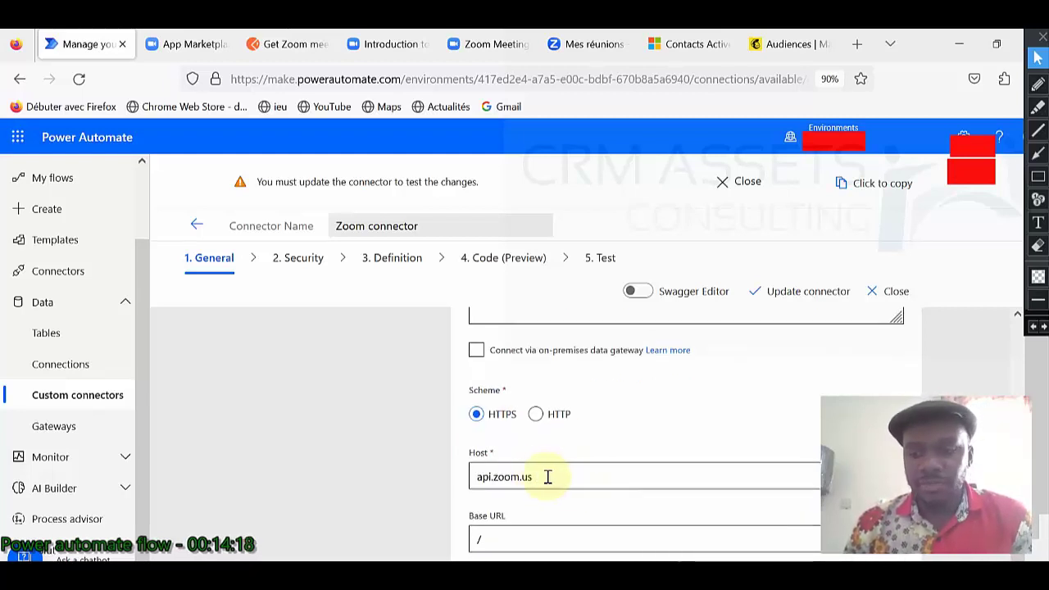
left_click_drag(474, 479, 562, 477)
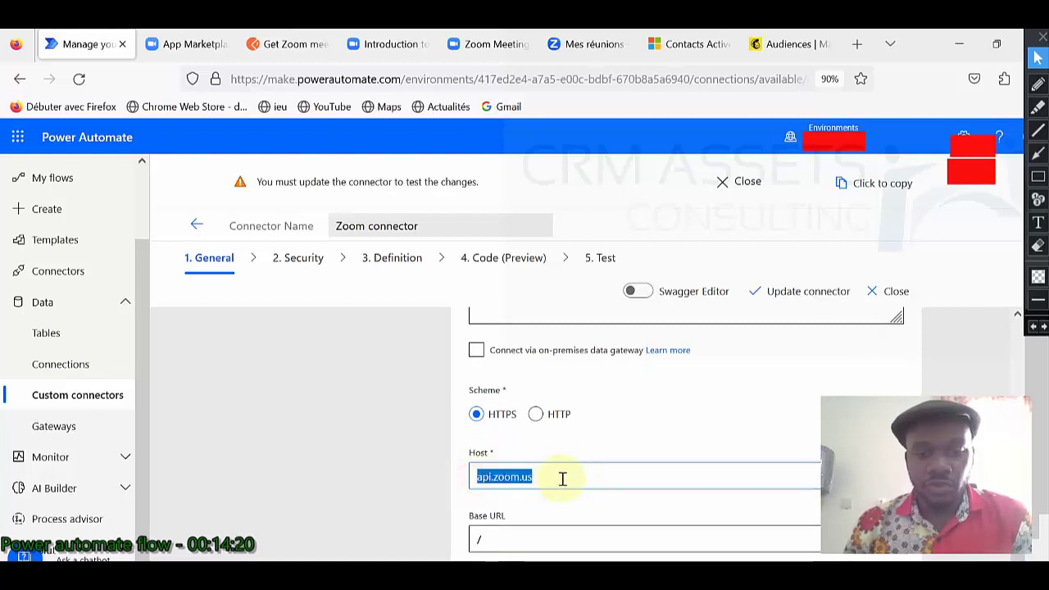
left_click(377, 51)
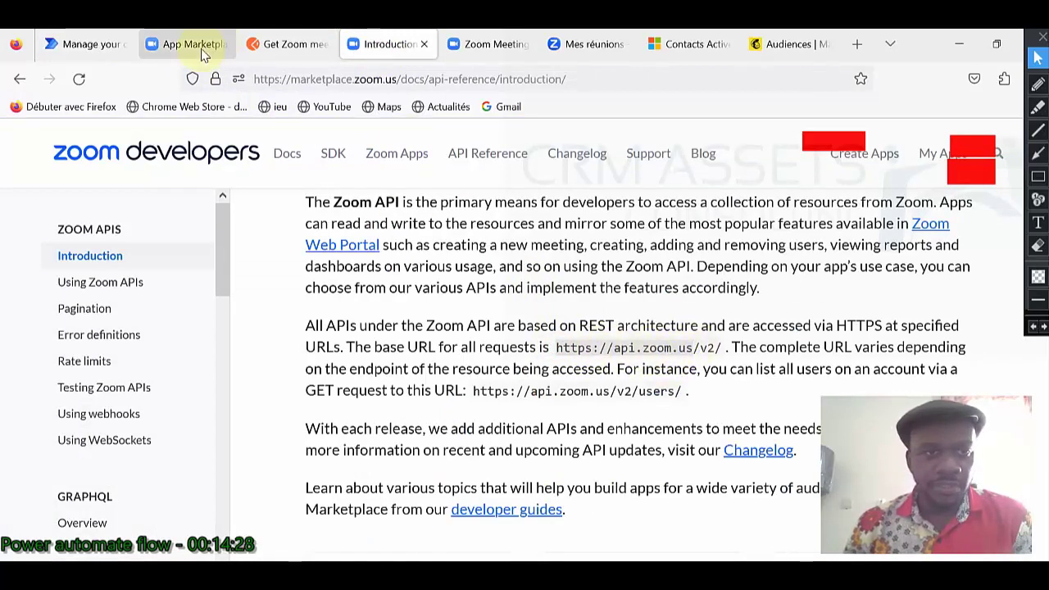
left_click(105, 45)
scroll(592, 480, "down", 1)
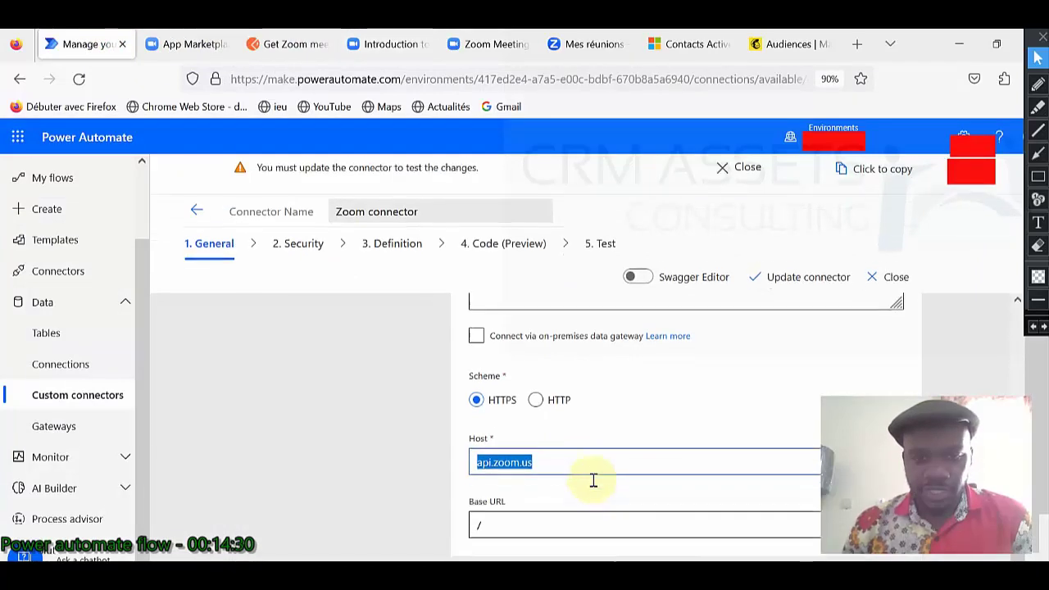
left_click(496, 506)
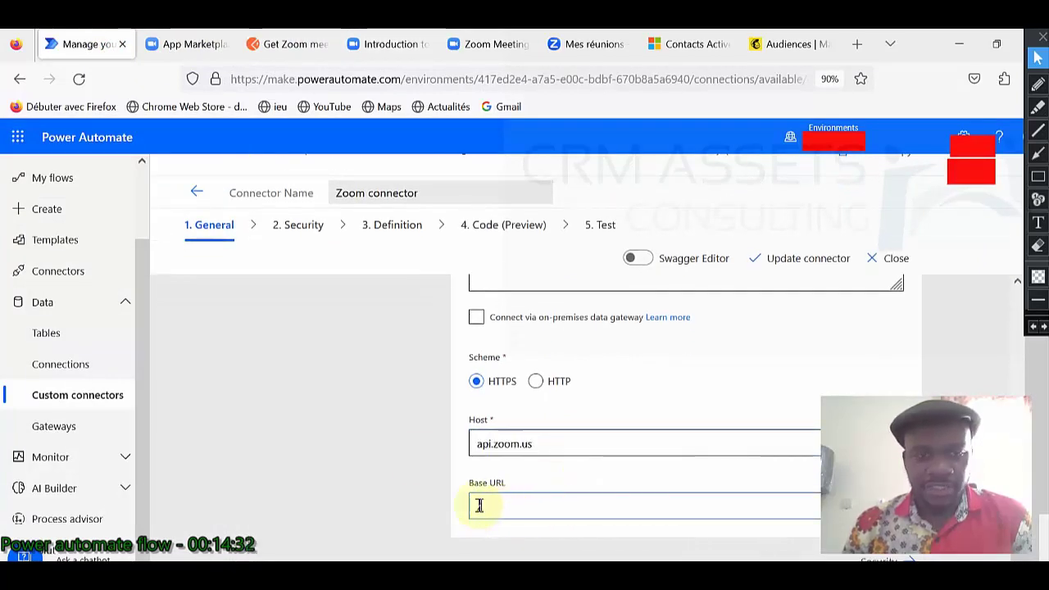
Open the connector's Security settings and examine the authentication type, identity provider, client ID and client secret fields
left_click(288, 236)
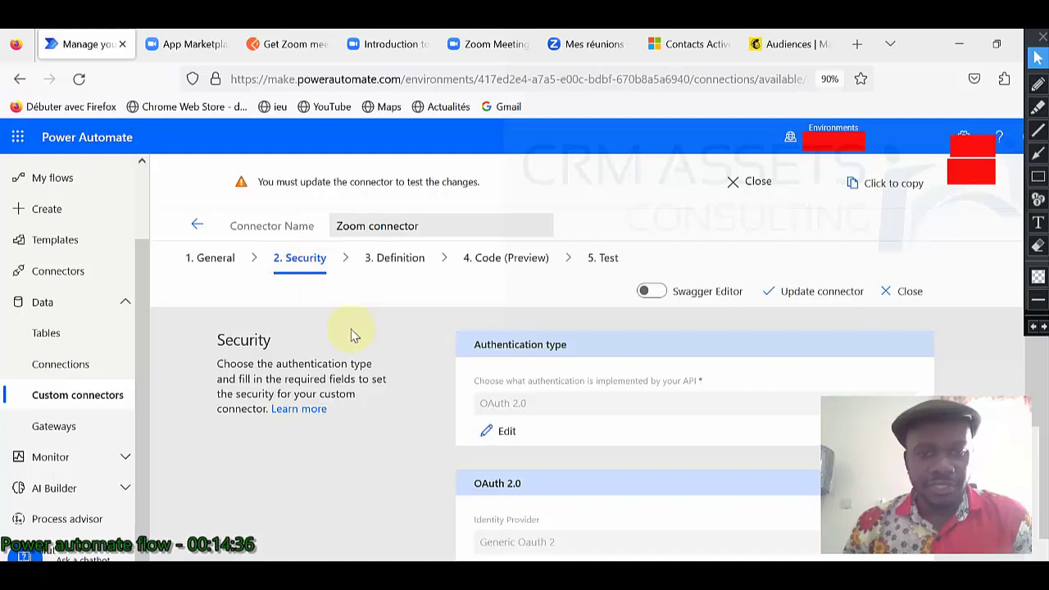
scroll(363, 342, "down", 2)
scroll(484, 429, "up", 2)
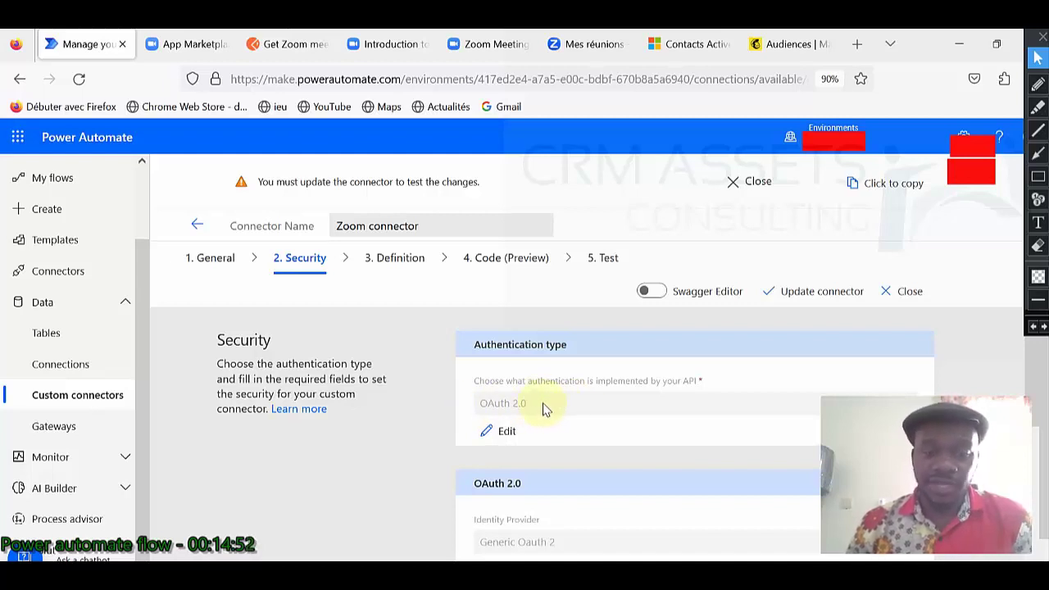
scroll(551, 403, "down", 1)
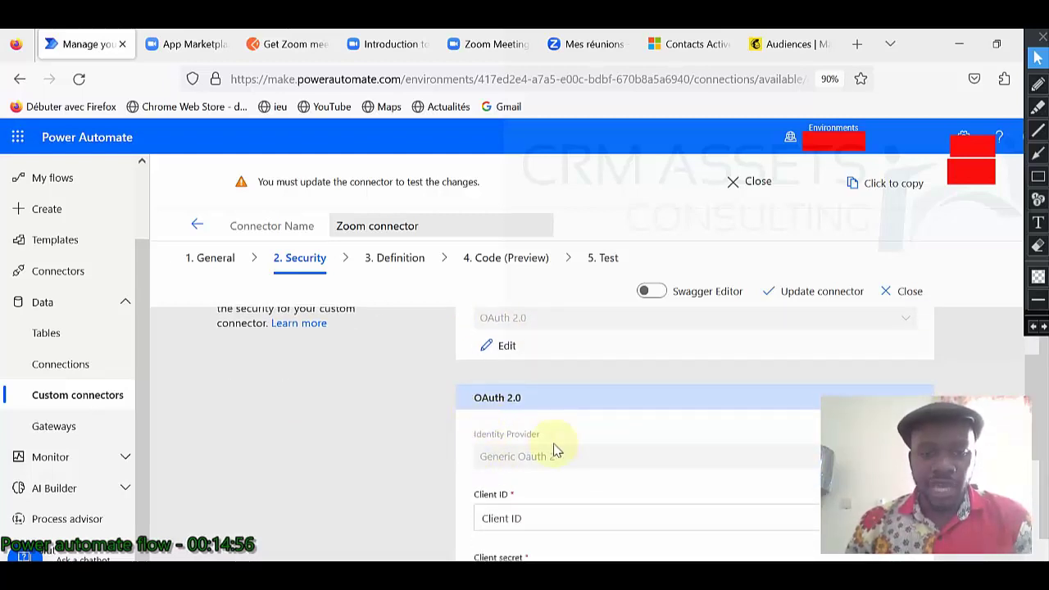
scroll(554, 449, "down", 1)
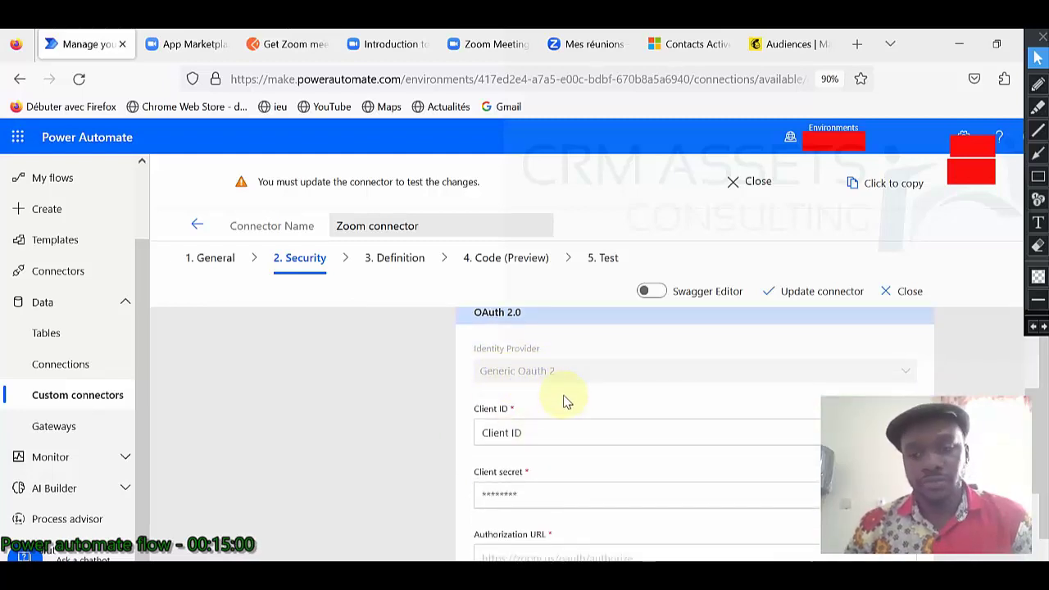
left_click(481, 432)
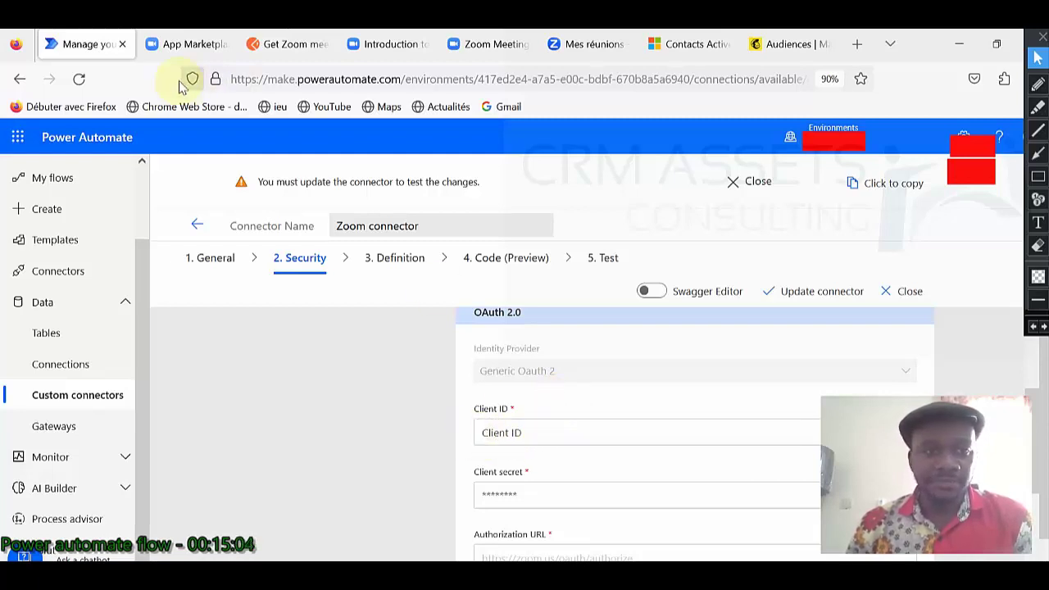
Switch to the Zoom App Marketplace and open Zoom App from the created apps to view its app credentials
left_click(189, 43)
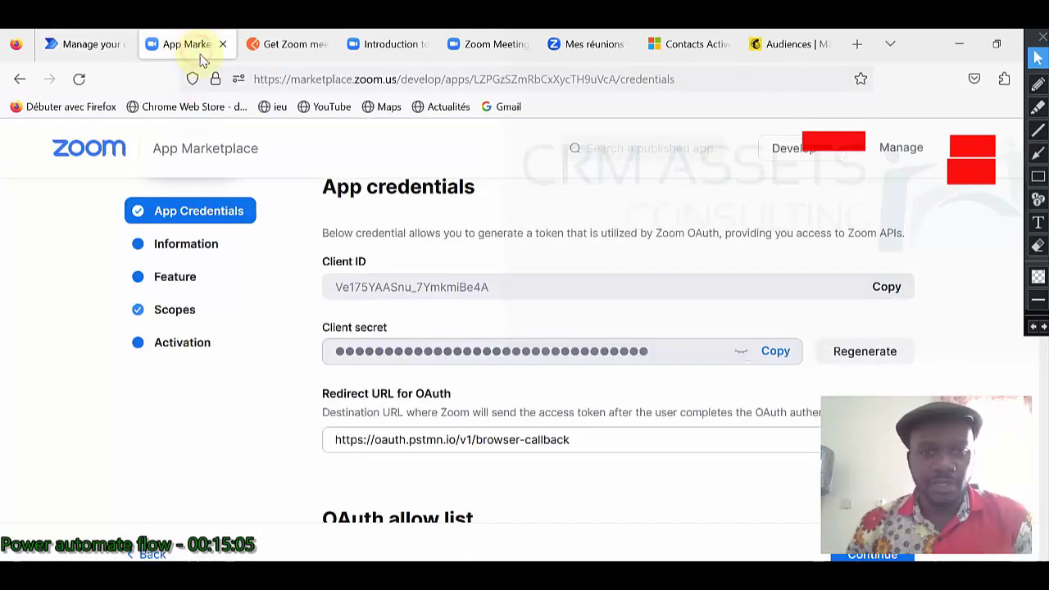
left_click(906, 154)
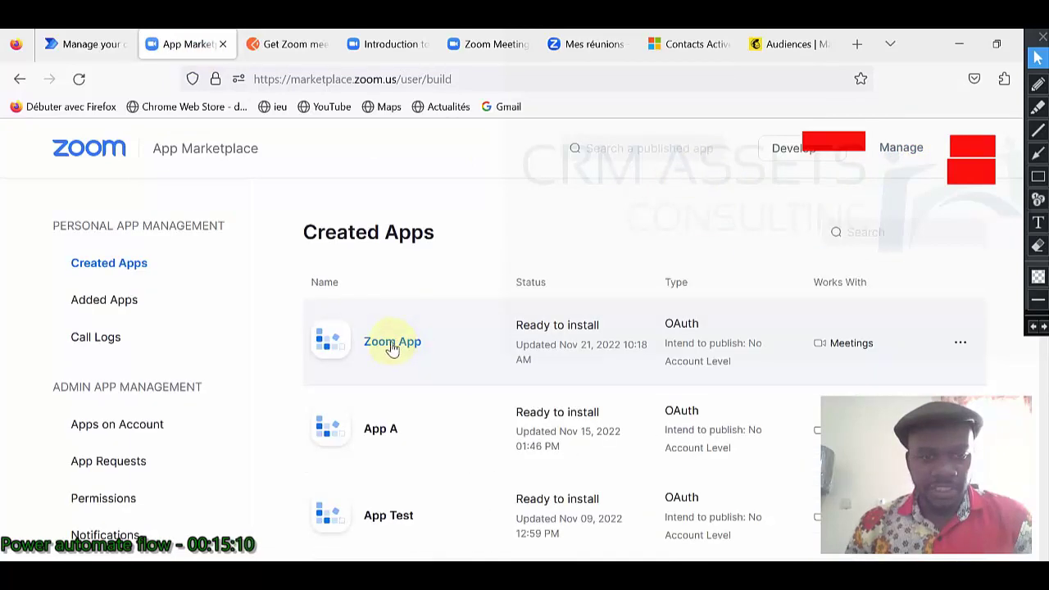
left_click(401, 350)
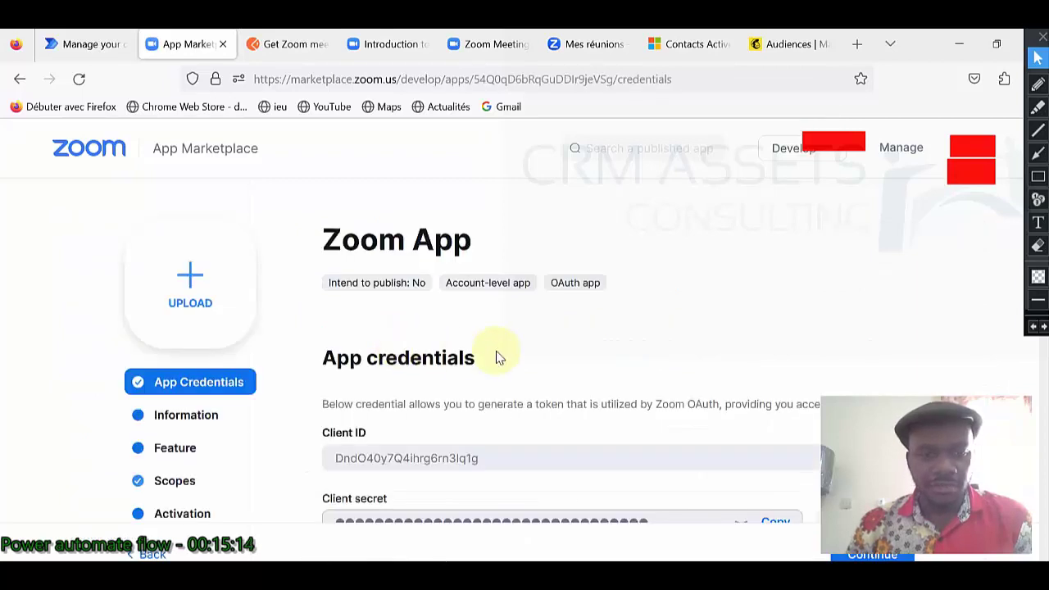
scroll(496, 354, "down", 2)
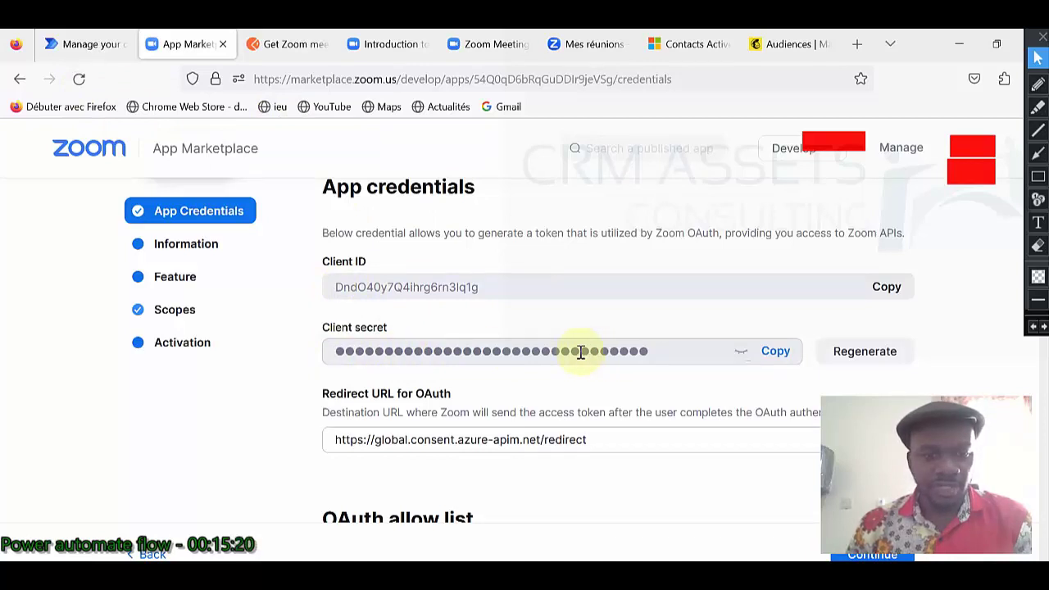
Return to Power Automate and review the connector's authorization, token and refresh URLs, scope and redirect URL, highlighting the redirect URL
left_click(101, 50)
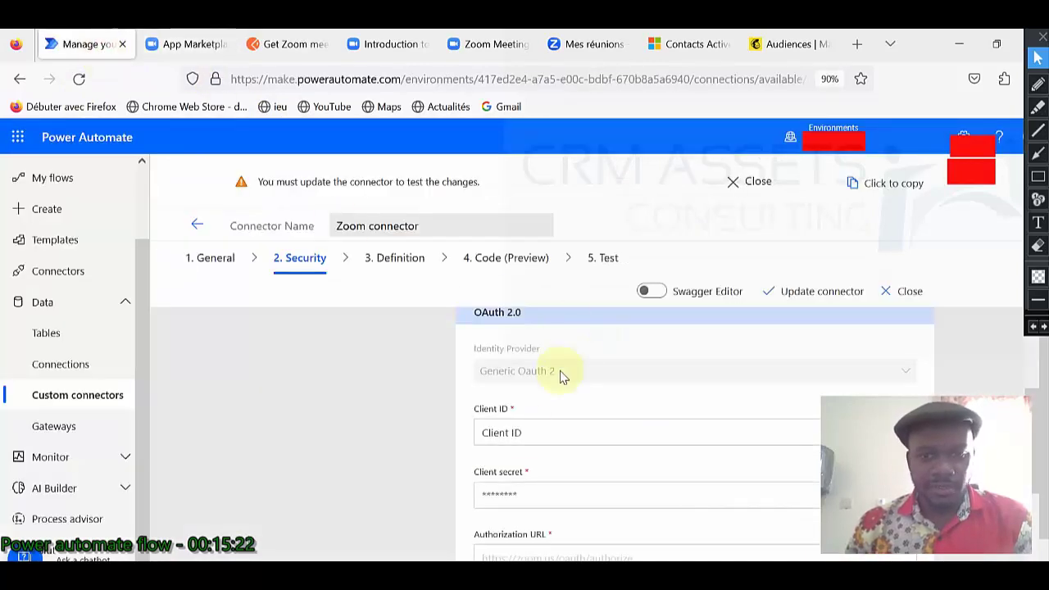
scroll(562, 374, "down", 2)
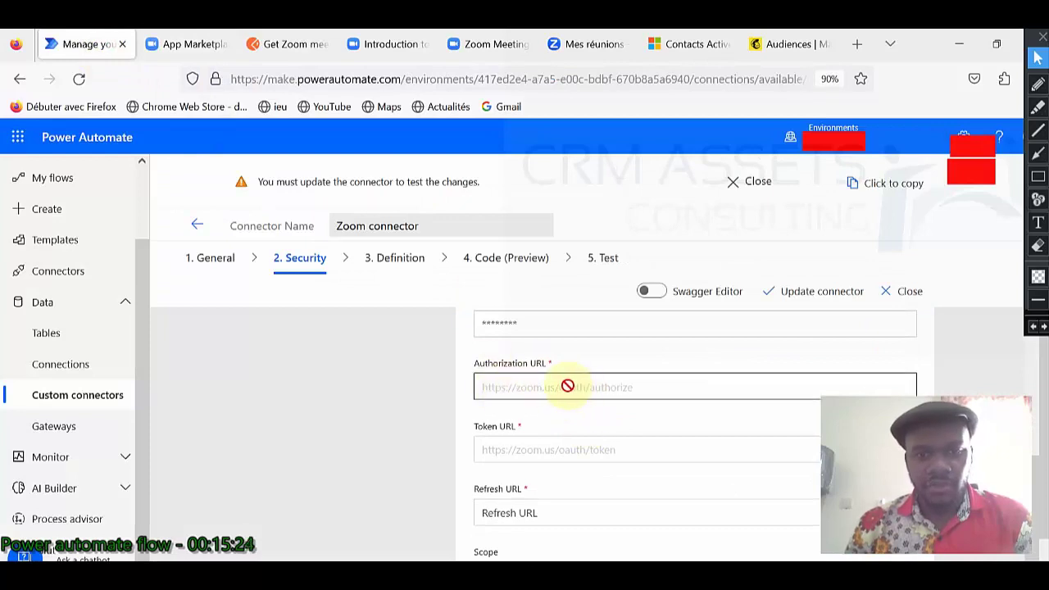
scroll(585, 389, "down", 1)
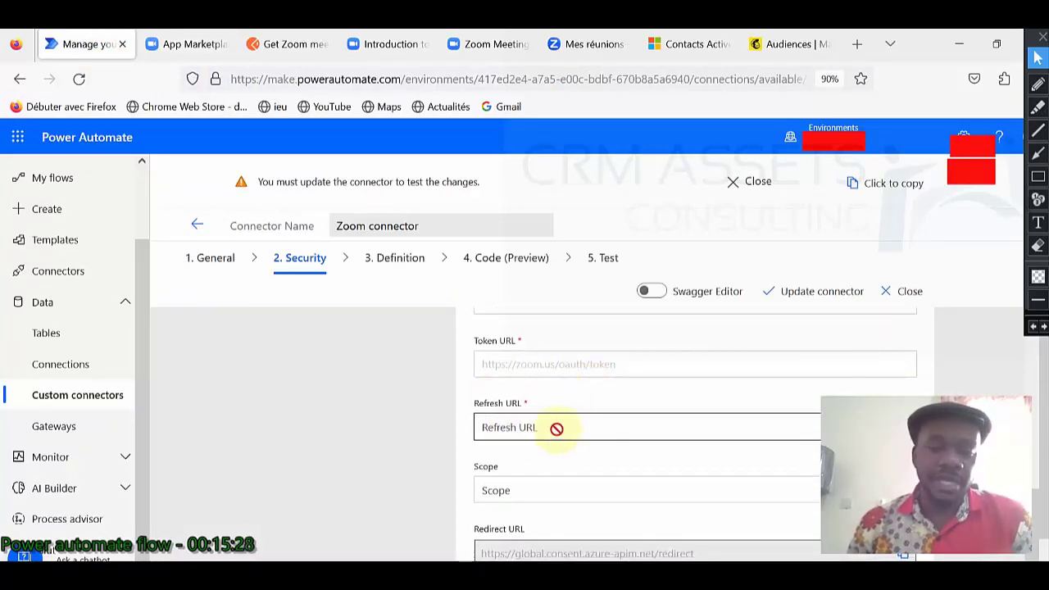
scroll(557, 415, "down", 1)
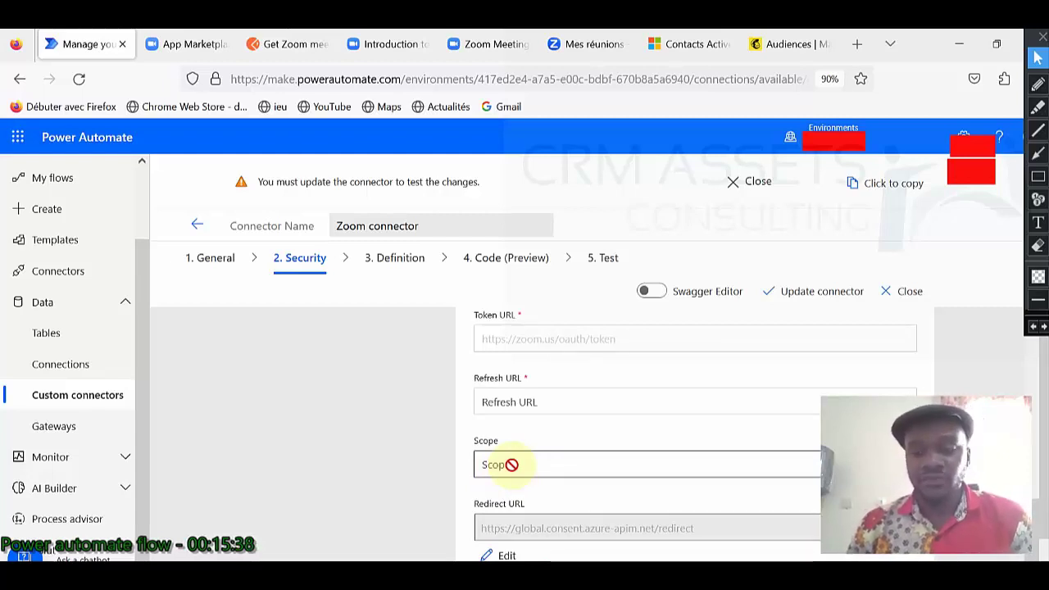
scroll(511, 465, "down", 1)
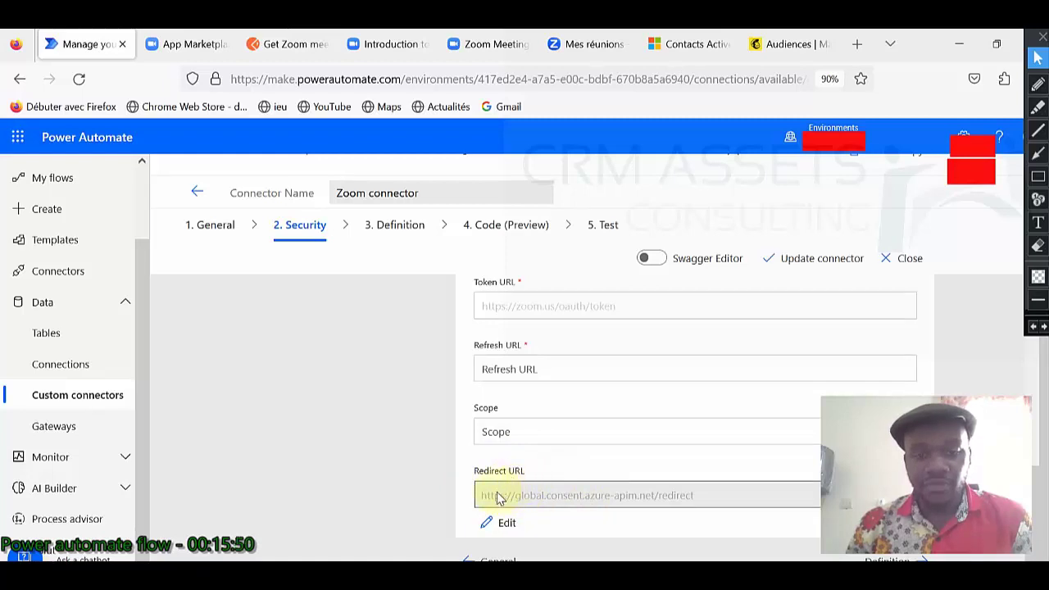
left_click_drag(701, 496, 479, 500)
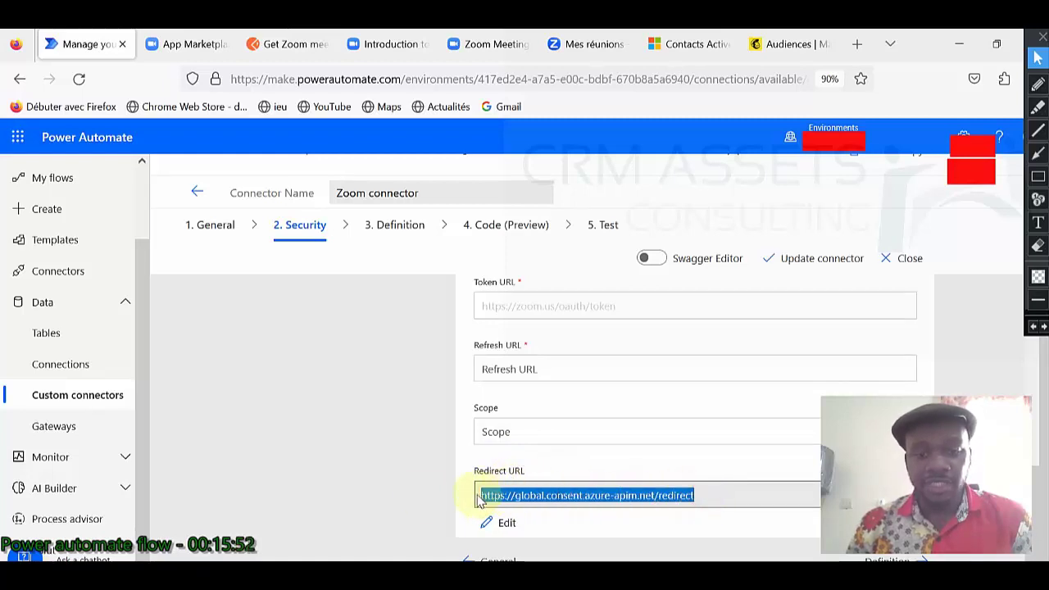
Go back to Zoom App's credentials in the App Marketplace and highlight its Redirect URL for OAuth
left_click(281, 49)
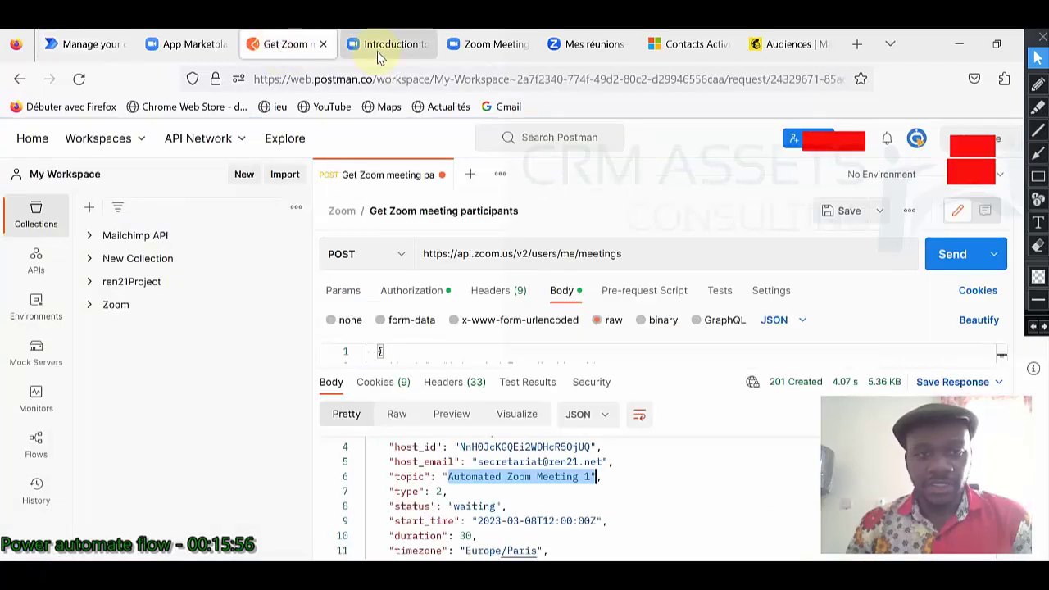
left_click(485, 49)
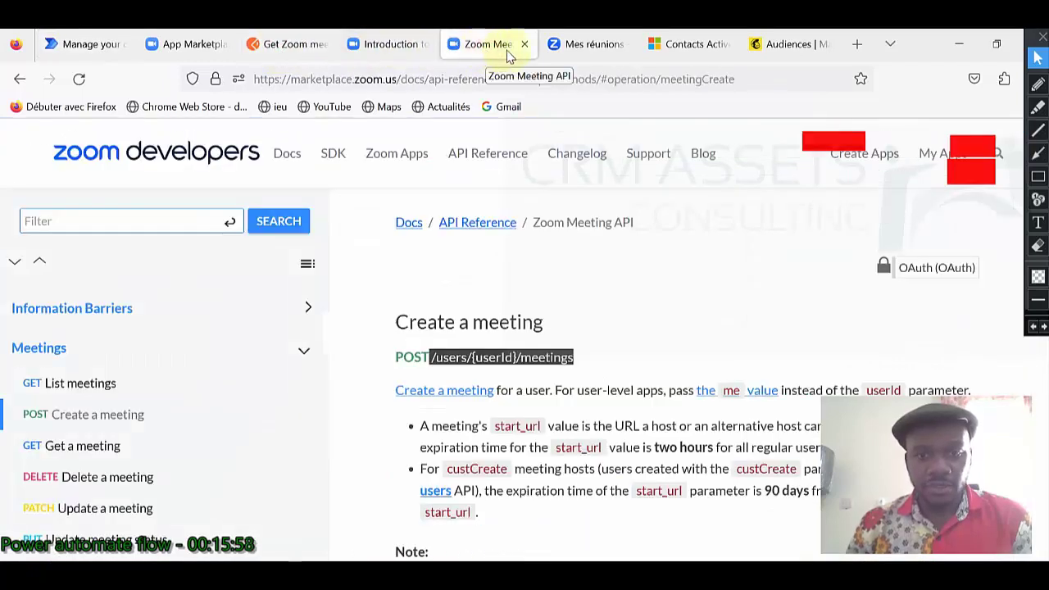
left_click(570, 54)
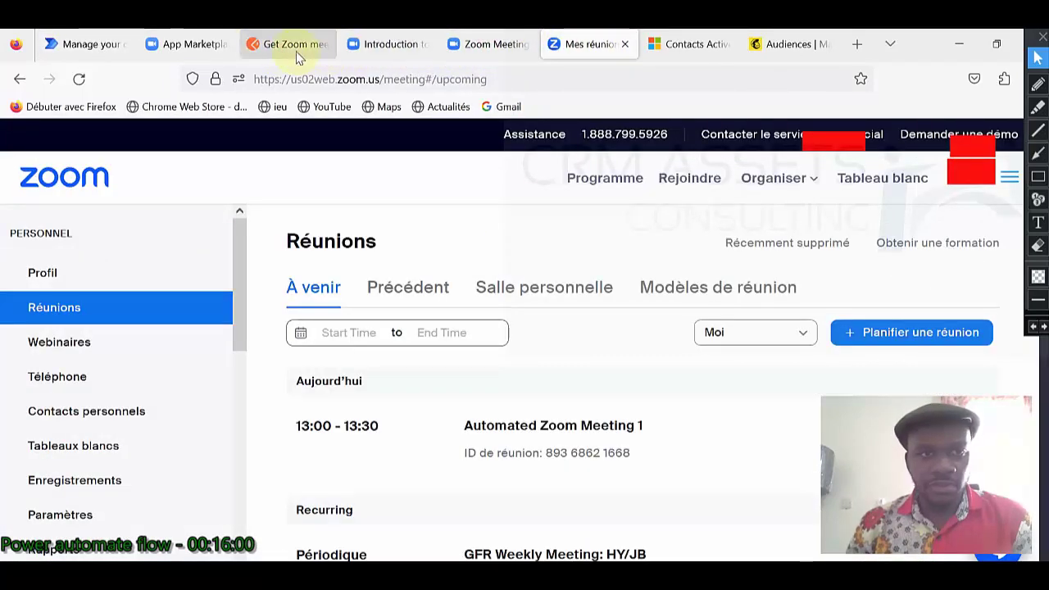
left_click(196, 51)
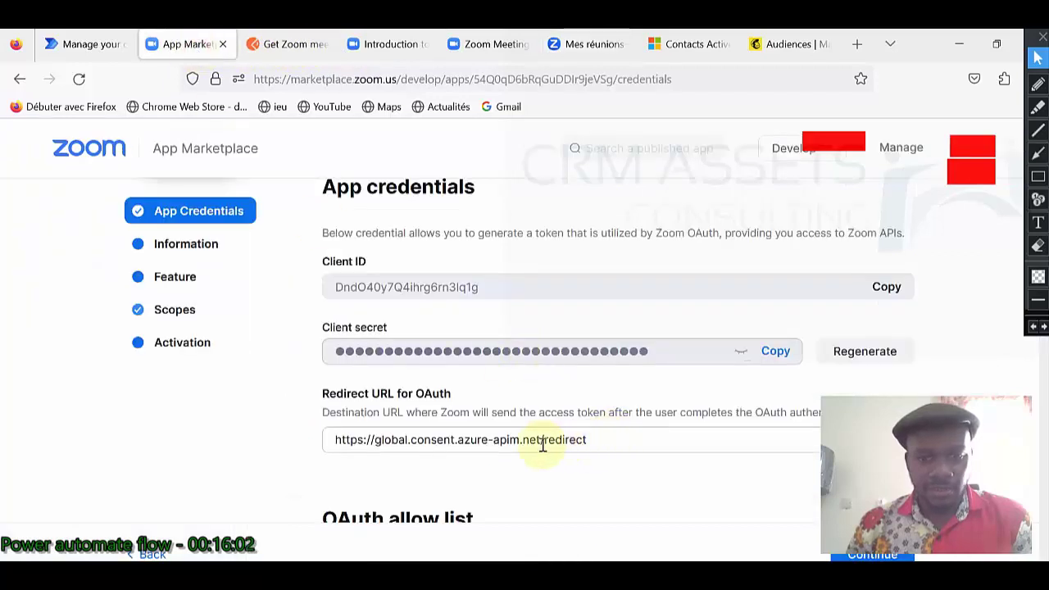
left_click_drag(331, 440, 590, 440)
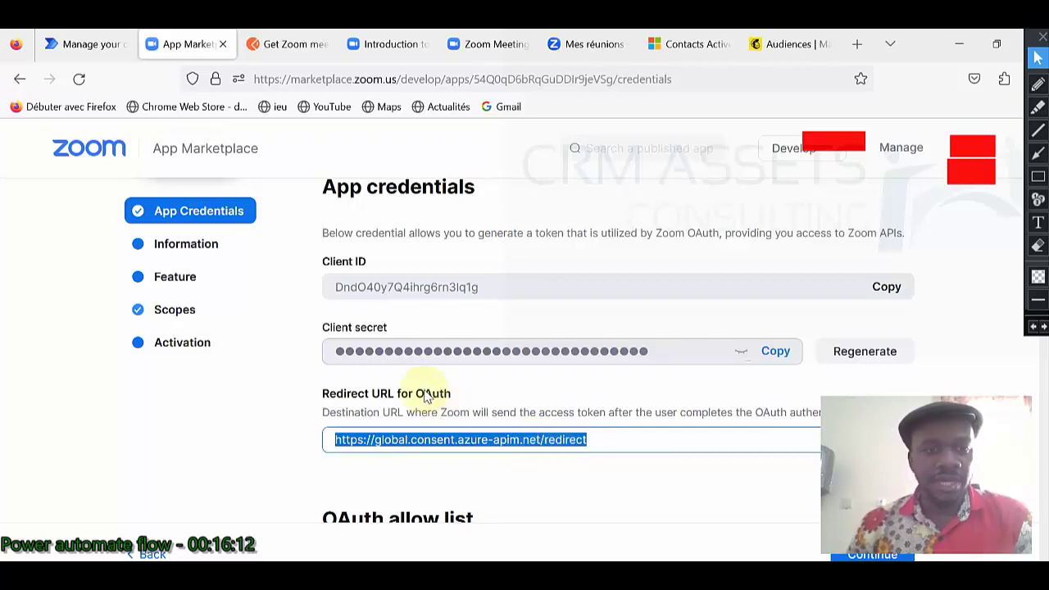
Return to Power Automate, open the connector's Definition and review the CreateAMeeting action's summary, description and operation ID
left_click(82, 56)
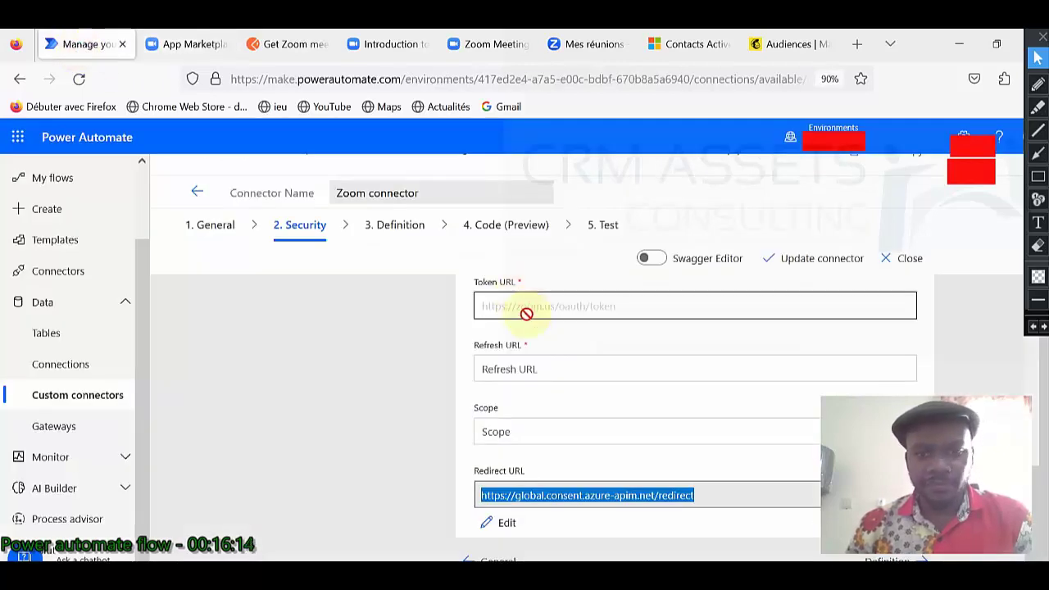
scroll(526, 311, "up", 1)
scroll(526, 313, "up", 5)
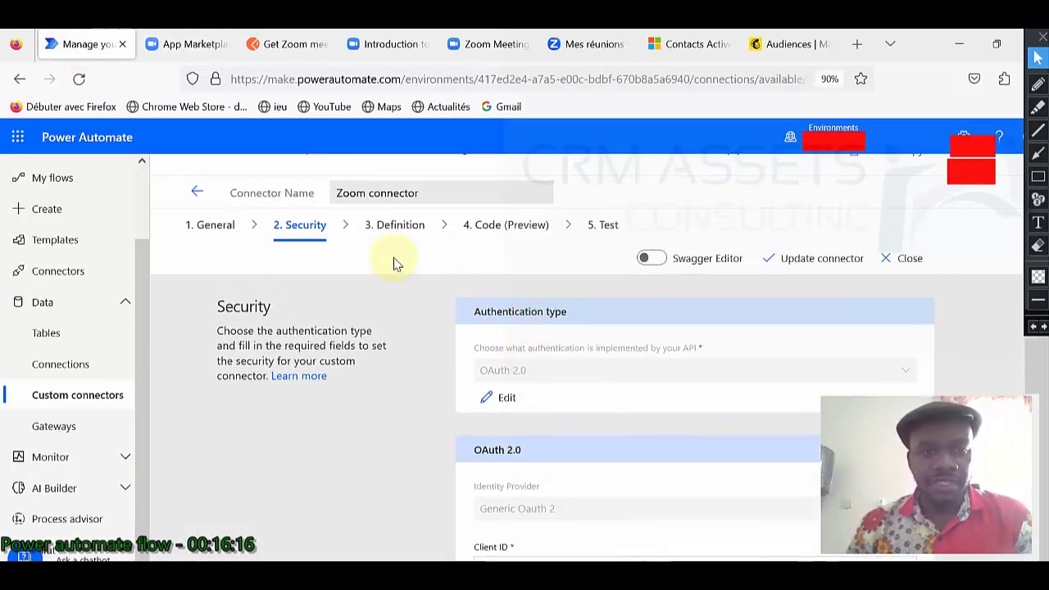
left_click(384, 237)
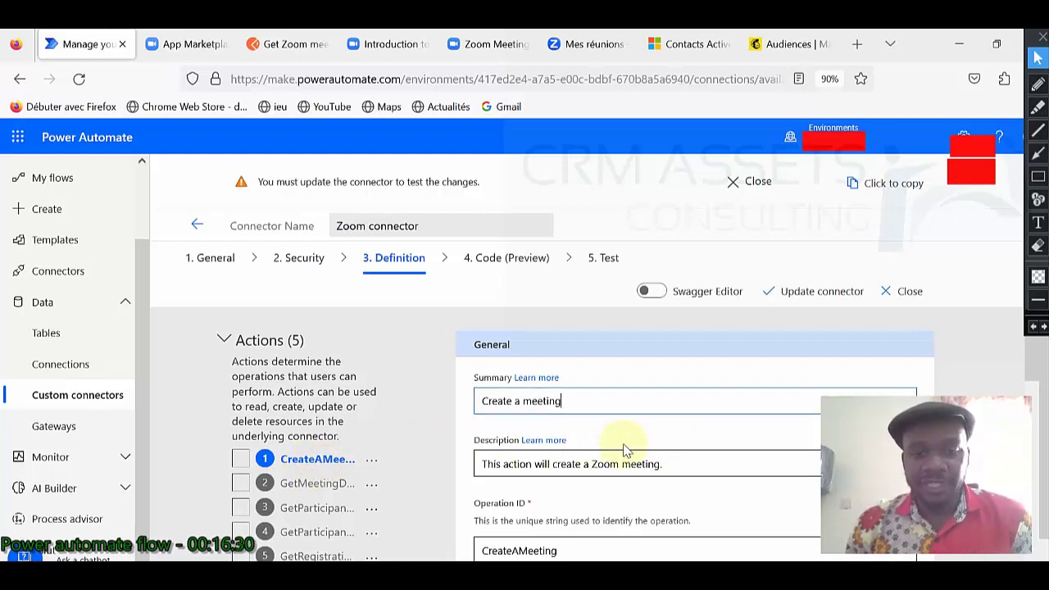
scroll(623, 445, "down", 1)
scroll(625, 445, "up", 1)
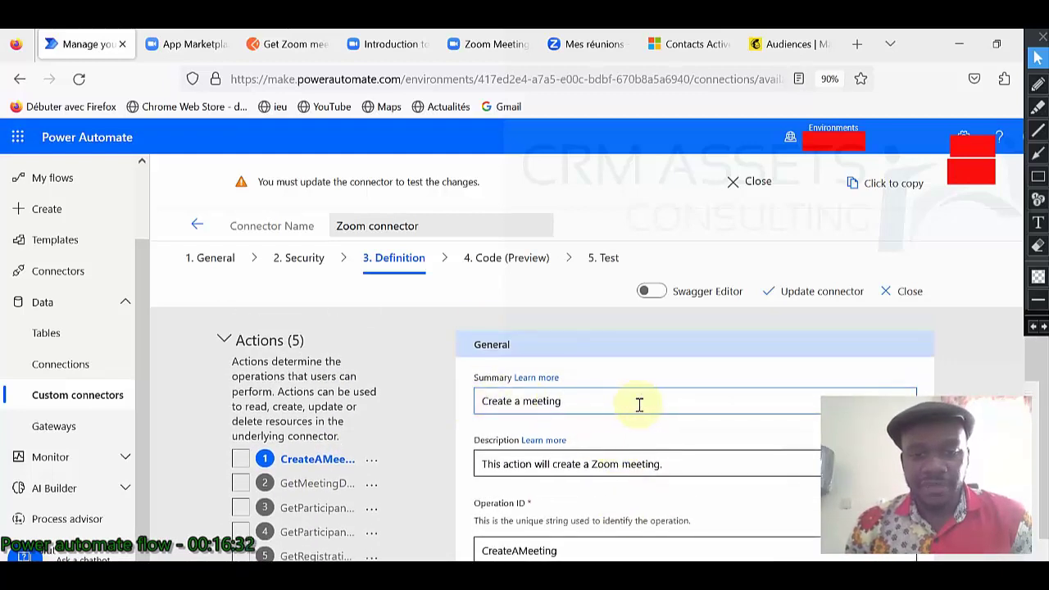
scroll(574, 390, "down", 1)
scroll(514, 385, "down", 1)
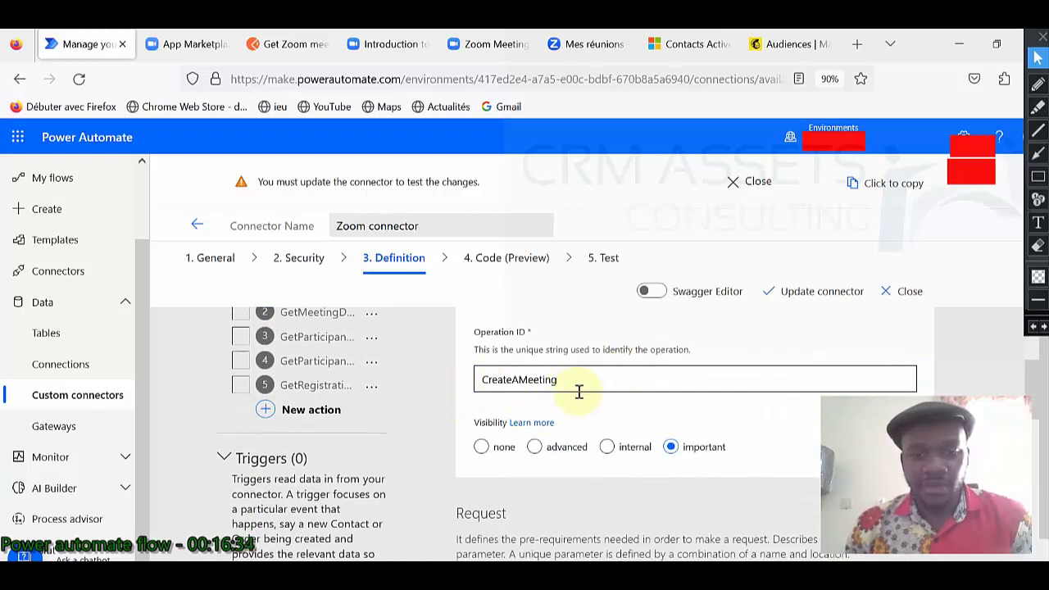
left_click(581, 382)
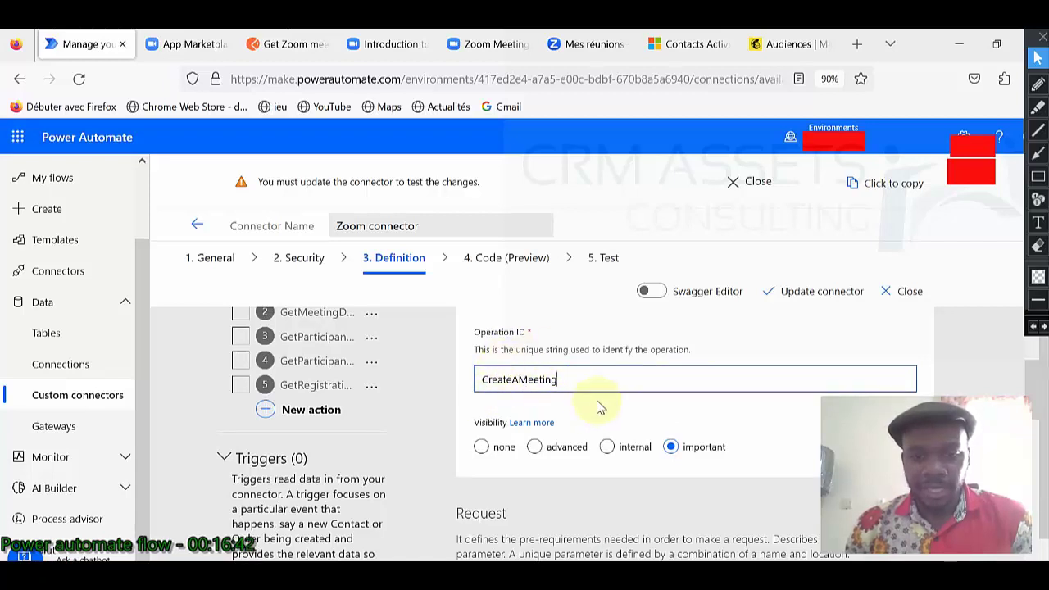
Examine the CreateAMeeting action's visibility setting and its request verb and URL
scroll(601, 408, "down", 2)
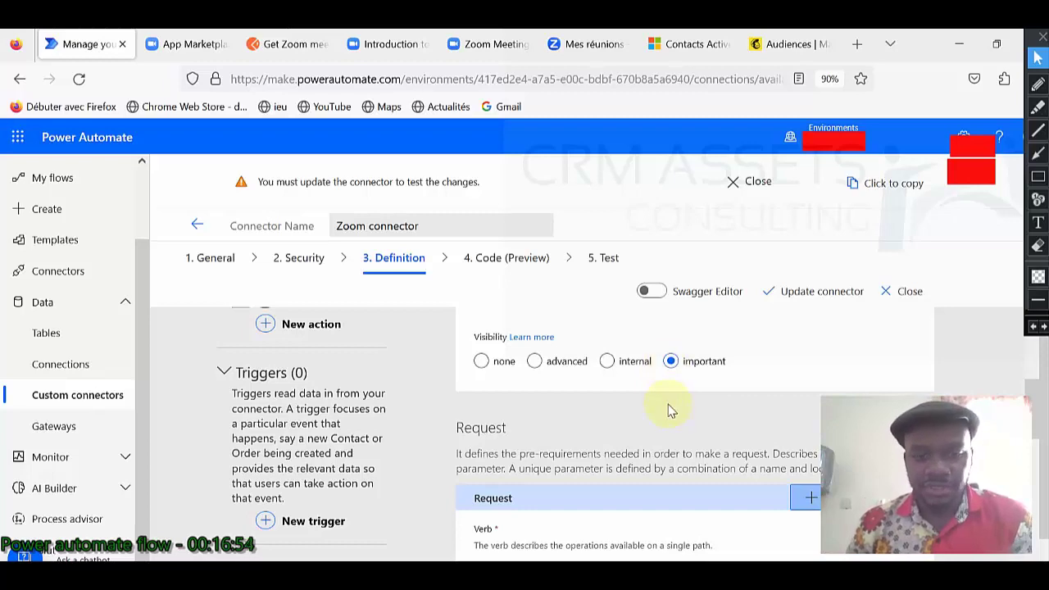
scroll(668, 405, "down", 1)
scroll(668, 410, "down", 1)
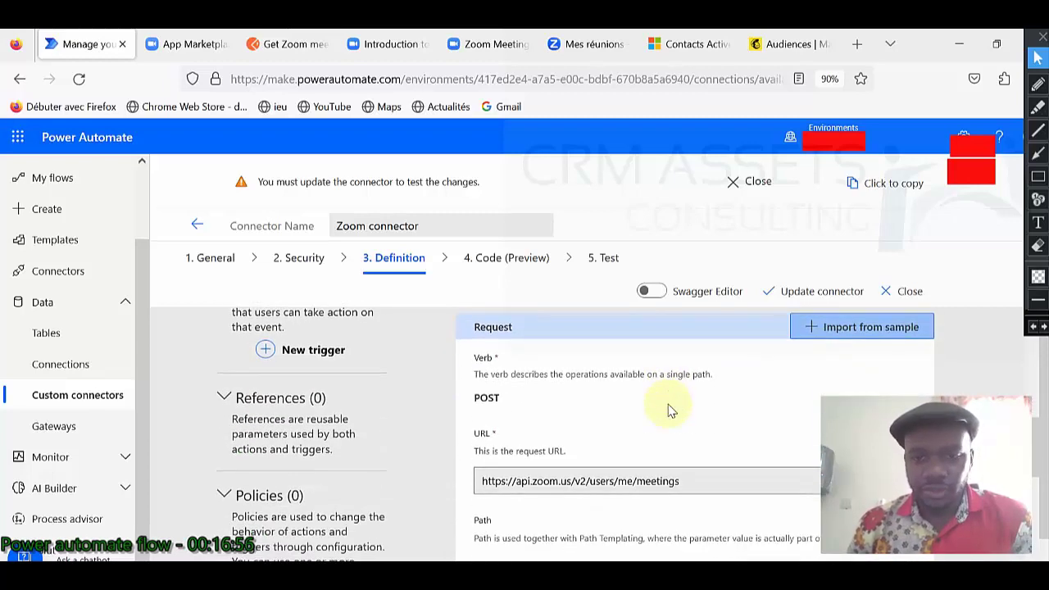
Review the CreateAMeeting action's operation ID, visibility and request section, highlighting the request URL
scroll(662, 408, "up", 3)
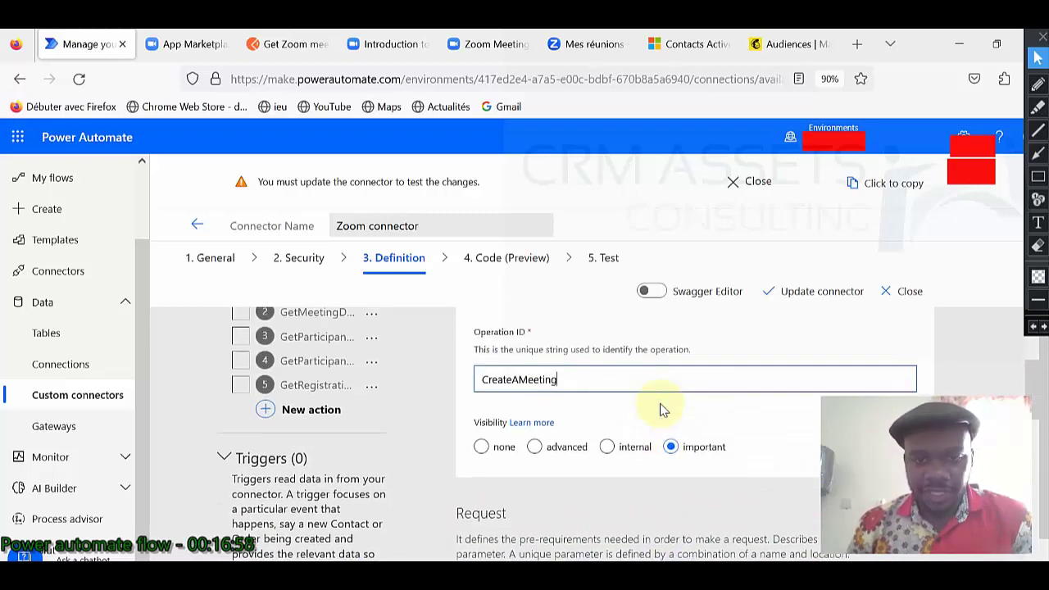
scroll(695, 446, "down", 2)
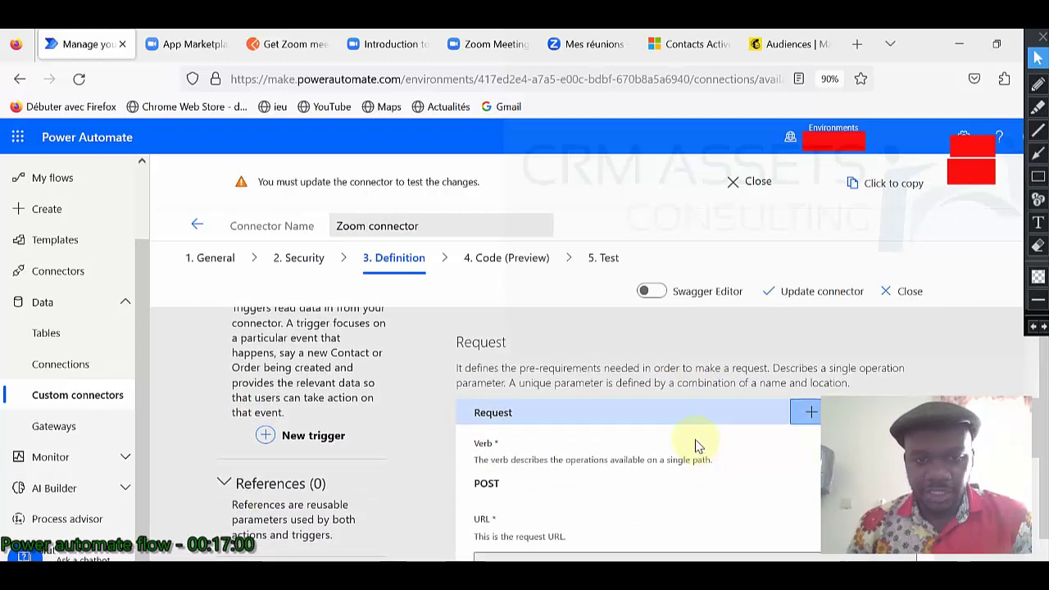
scroll(694, 445, "down", 1)
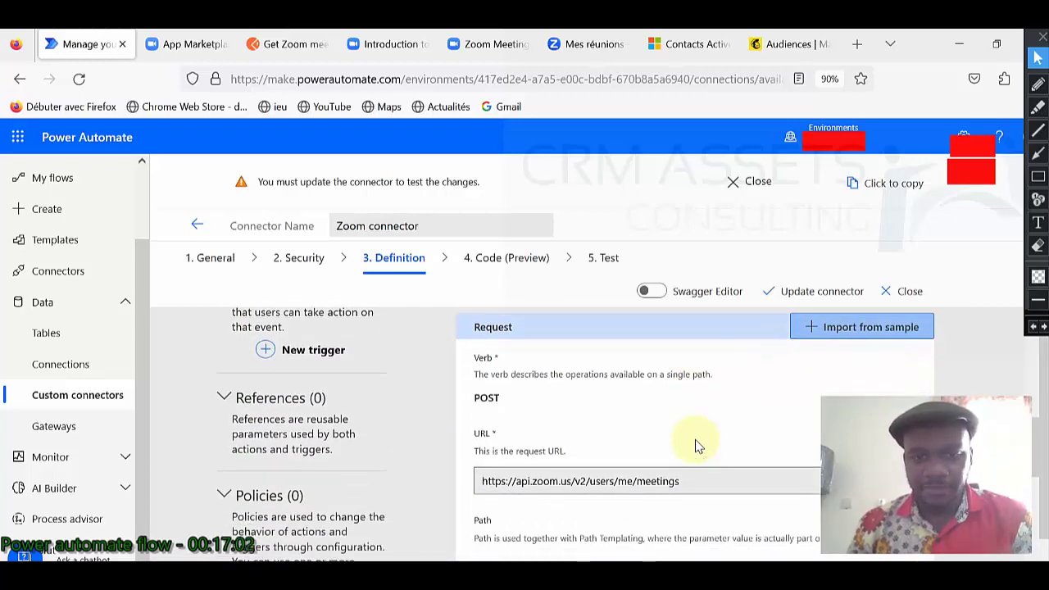
left_click(497, 481)
mouse_move(481, 481)
left_mouse_down()
mouse_move(689, 482)
mouse_move(482, 481)
left_mouse_up()
left_click(690, 483)
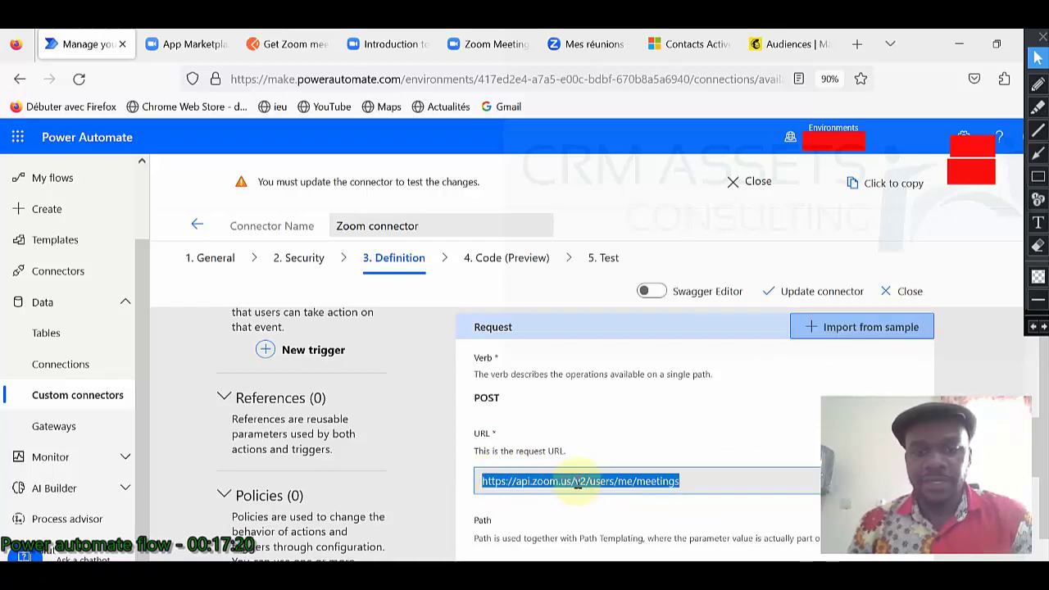
Check the CreateAMeeting request's query and header sections, and open the body parameter for editing
scroll(618, 482, "down", 1)
scroll(618, 482, "down", 3)
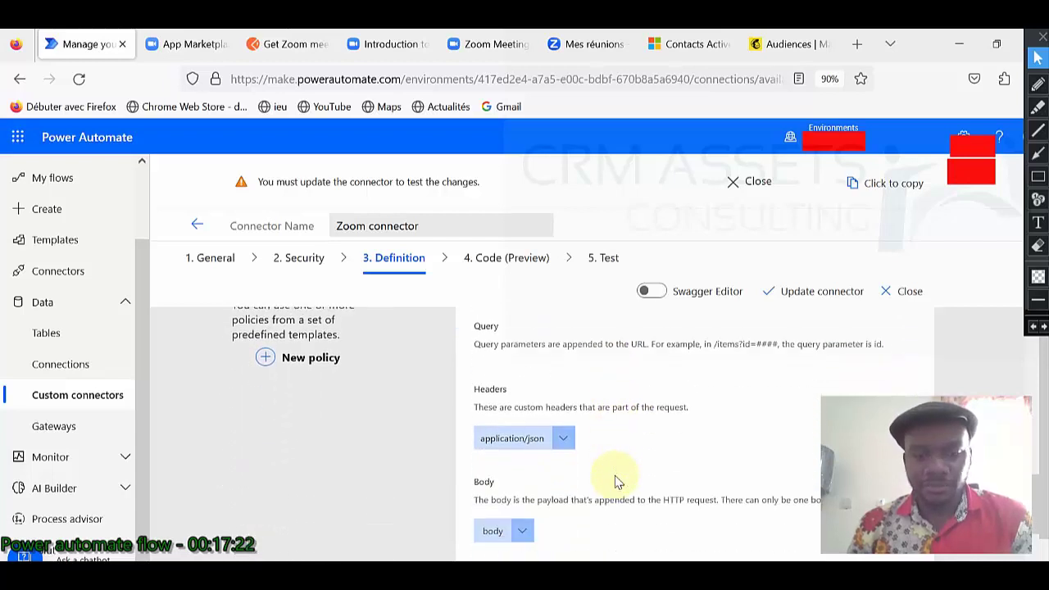
scroll(618, 482, "down", 3)
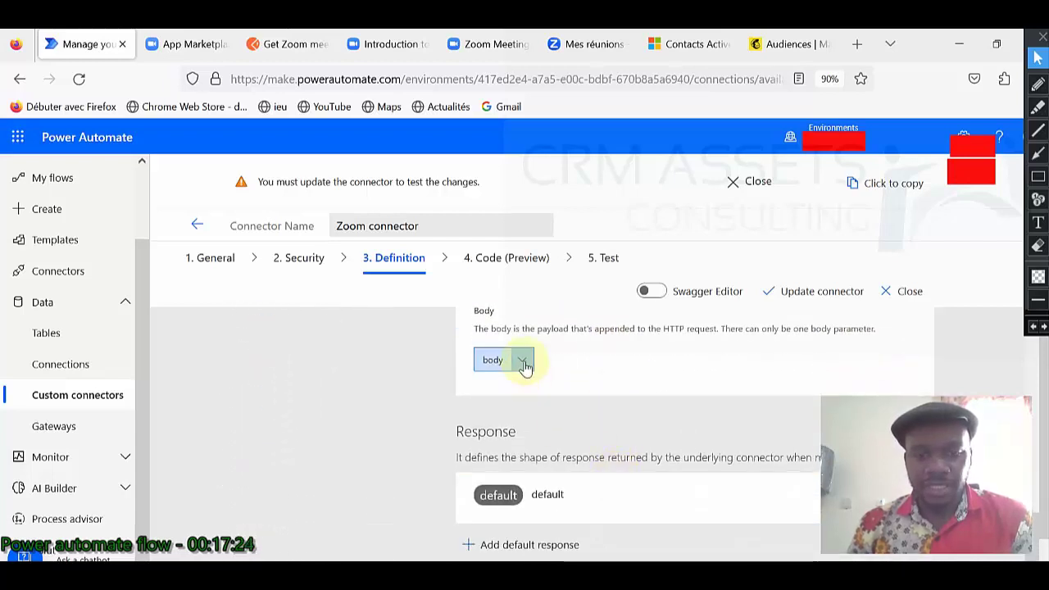
left_click(524, 366)
left_click(522, 388)
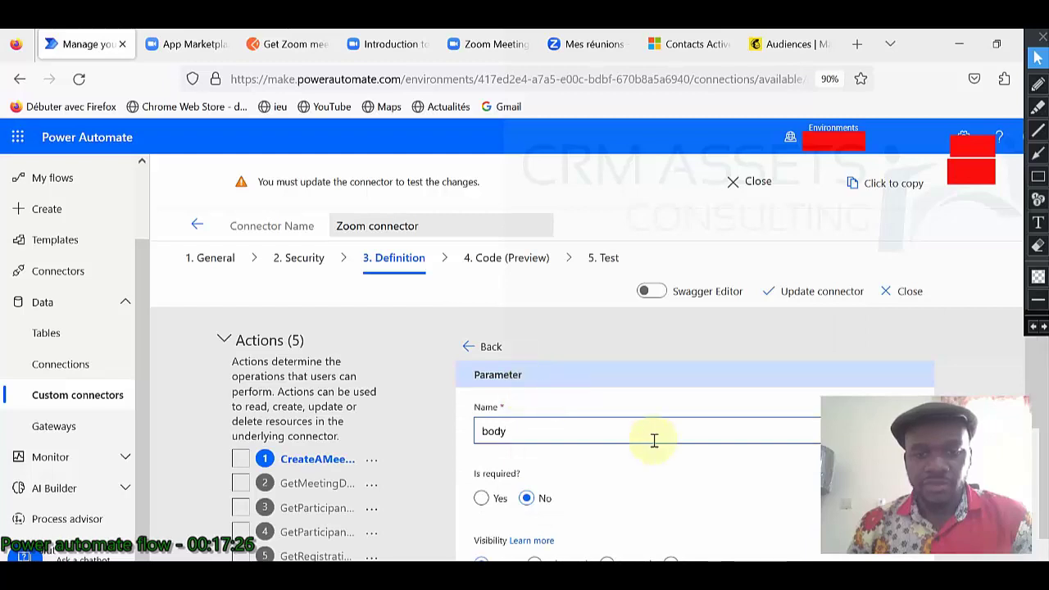
Examine the body parameter's payload fields, validation section, required setting and visibility
scroll(653, 442, "down", 3)
scroll(653, 442, "down", 3)
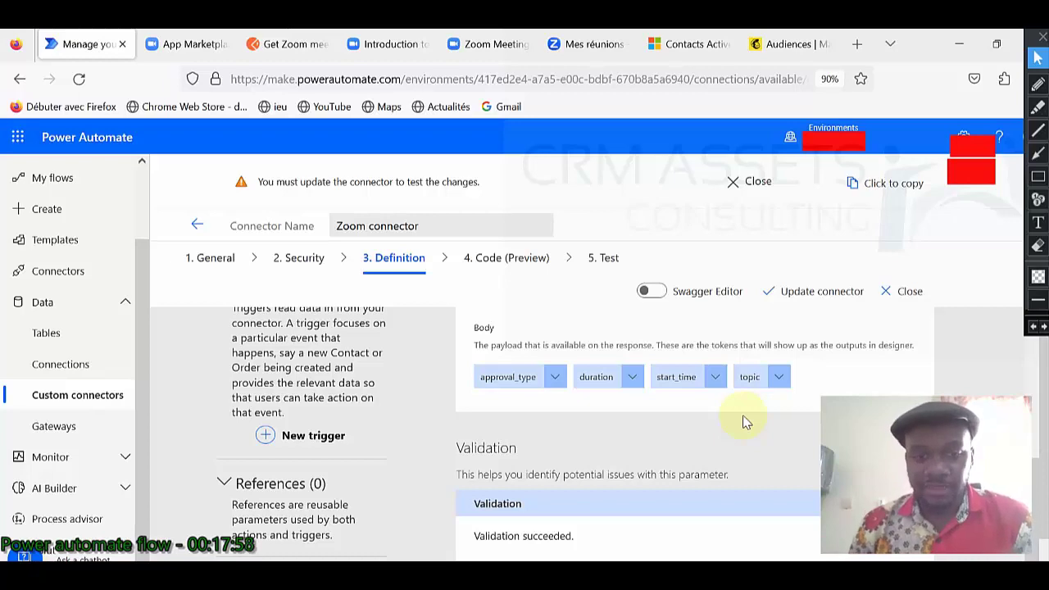
scroll(745, 422, "down", 2)
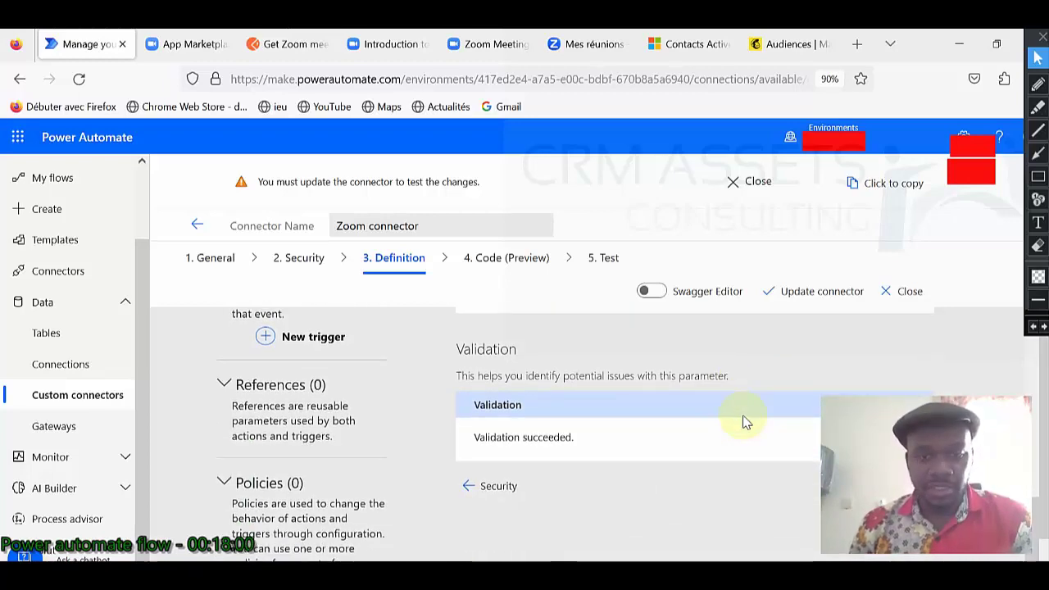
scroll(744, 418, "up", 3)
left_click(744, 416)
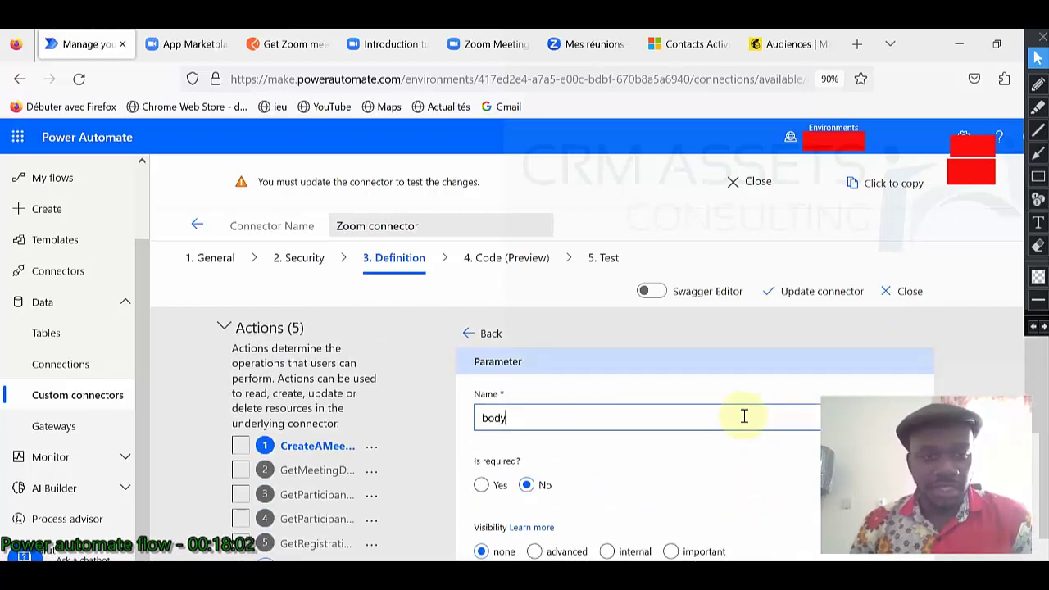
scroll(414, 427, "down", 1)
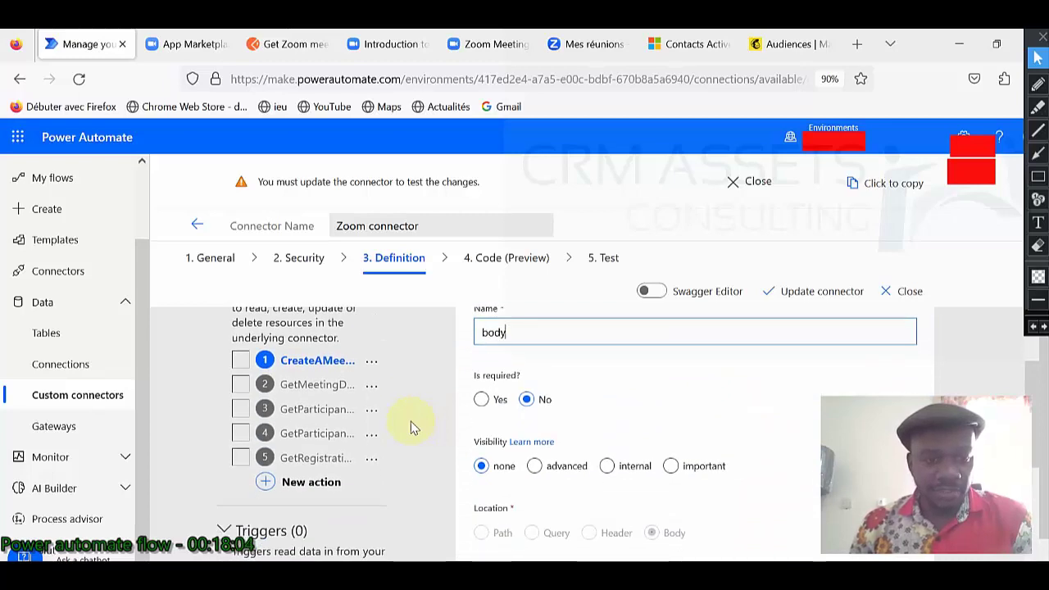
Open the GetRegistrationList action and review its summary, description, operation ID, visibility and request verb
left_click(324, 466)
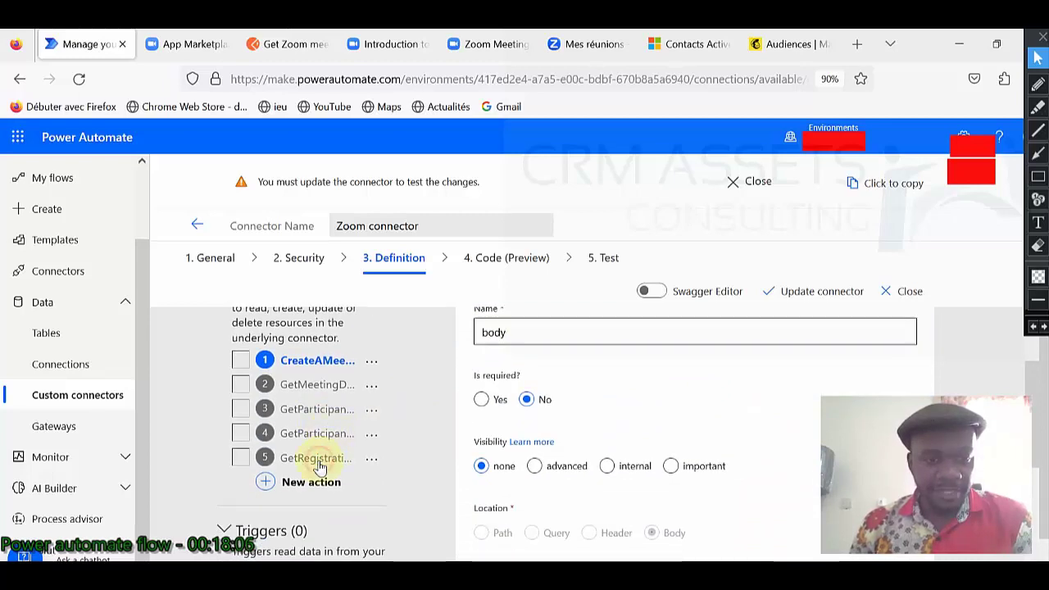
scroll(625, 398, "down", 1)
scroll(625, 399, "up", 1)
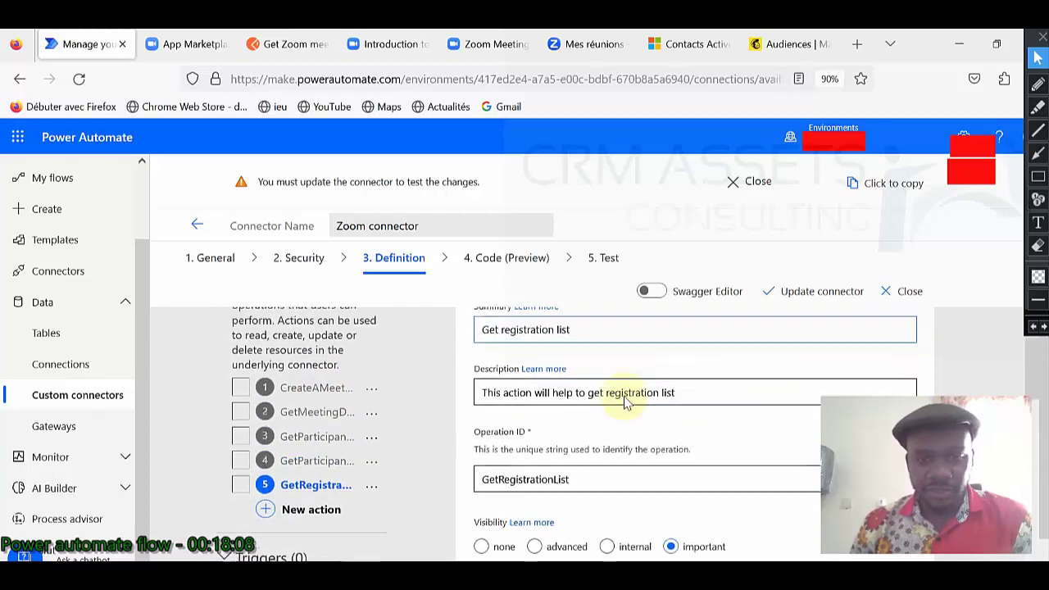
scroll(625, 396, "down", 1)
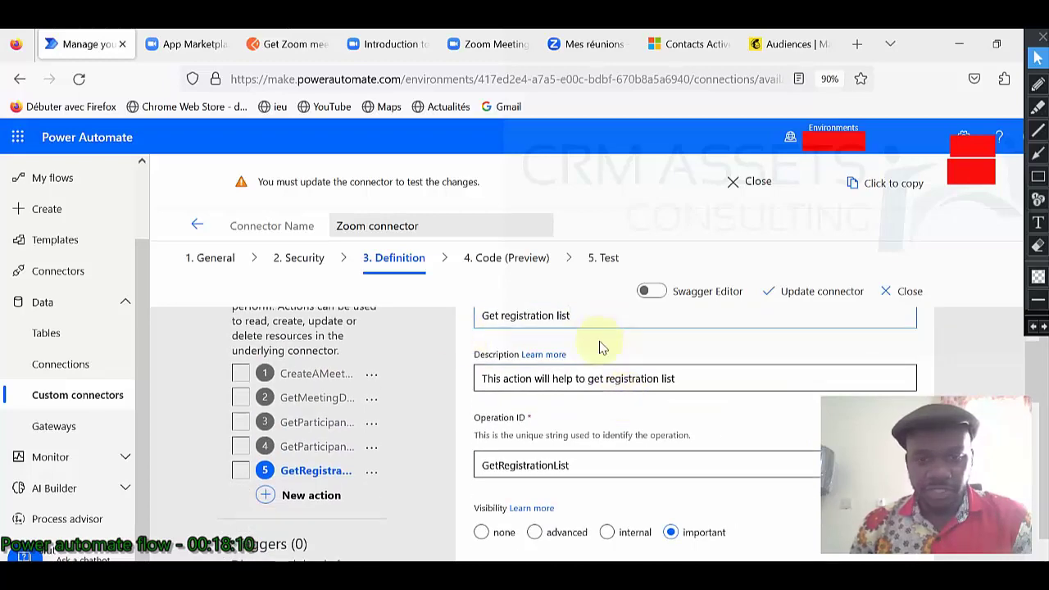
scroll(717, 379, "down", 1)
scroll(661, 373, "down", 3)
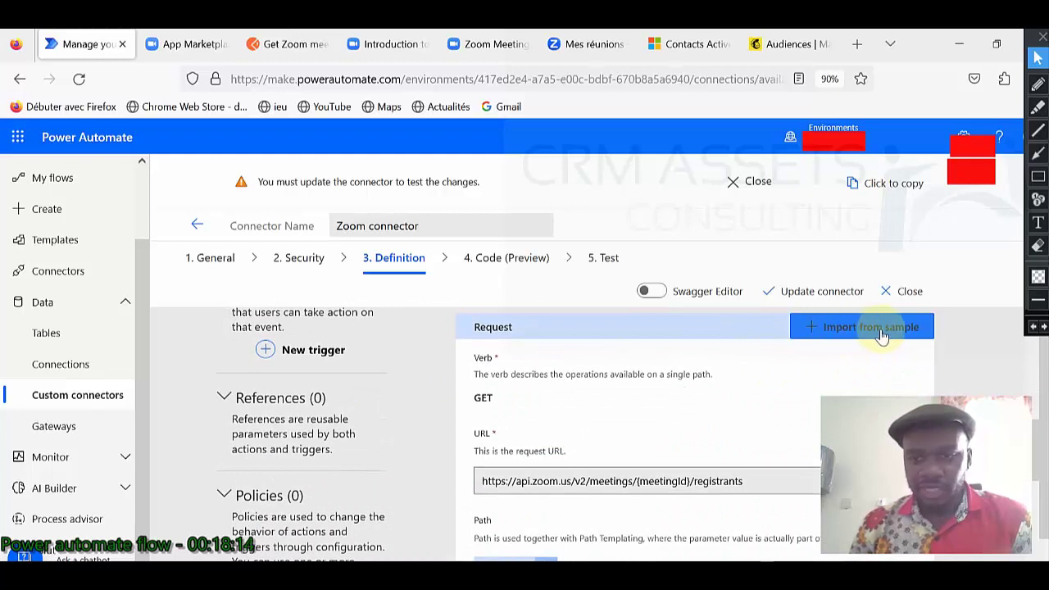
Highlight the {meetingId} placeholder in the GetRegistrationList request URL and look over the rest of the action's definition
scroll(623, 385, "down", 1)
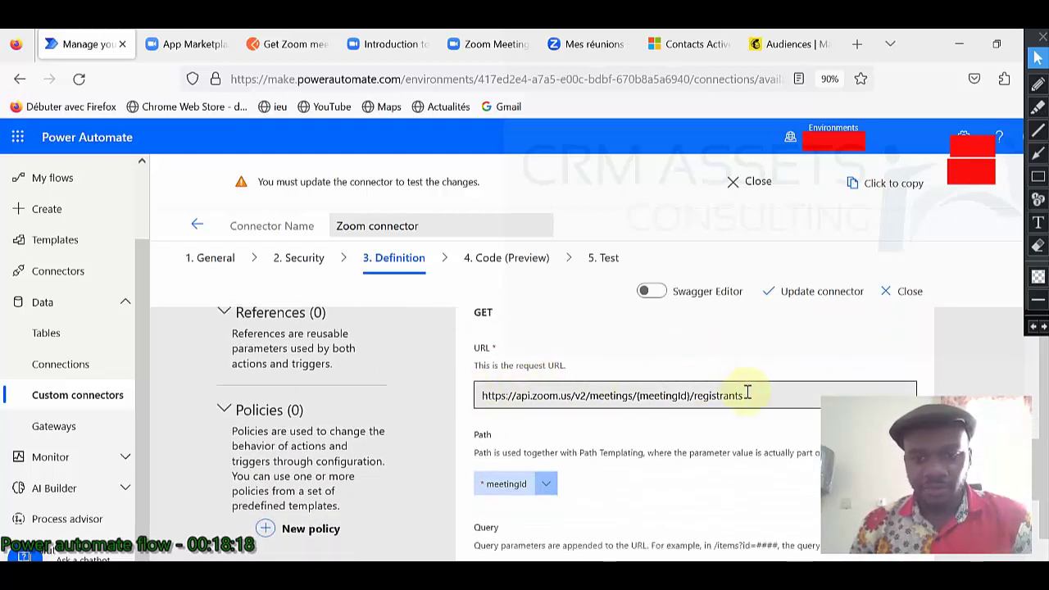
left_click_drag(637, 395, 690, 396)
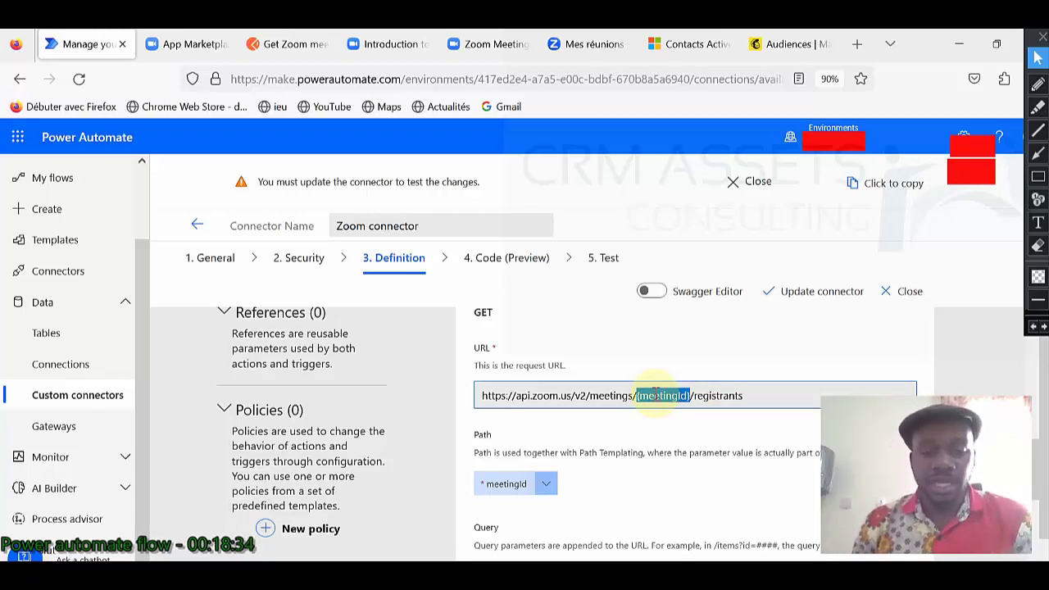
scroll(656, 396, "down", 6)
scroll(655, 399, "up", 8)
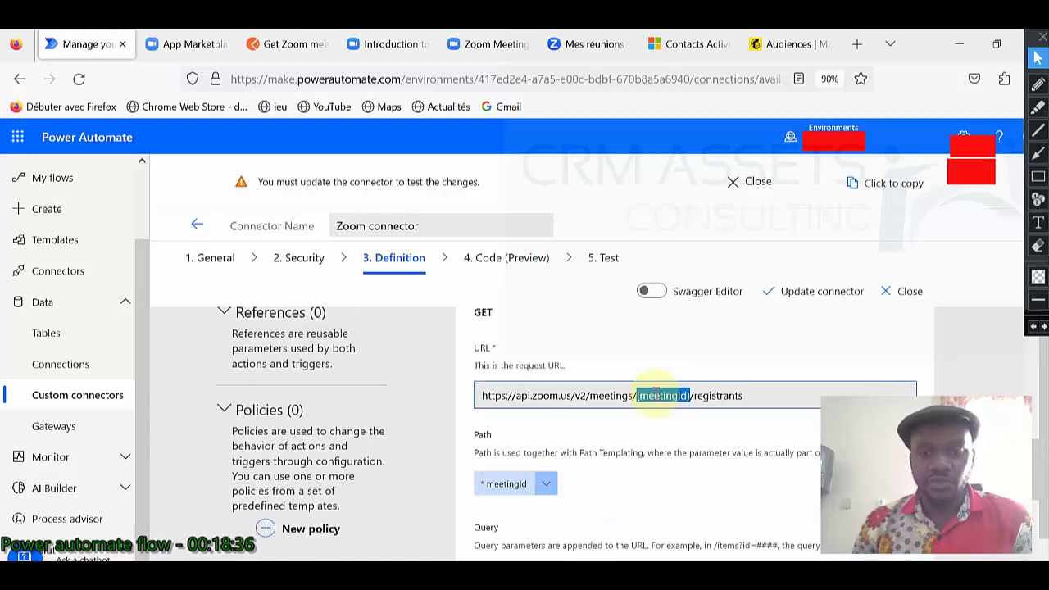
scroll(656, 399, "up", 2)
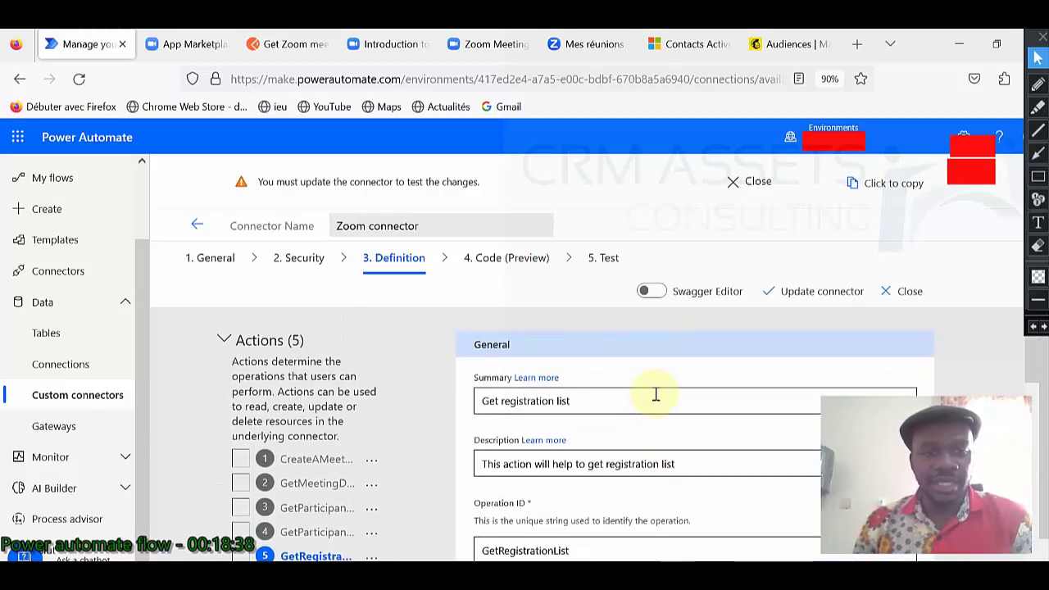
scroll(611, 410, "down", 1)
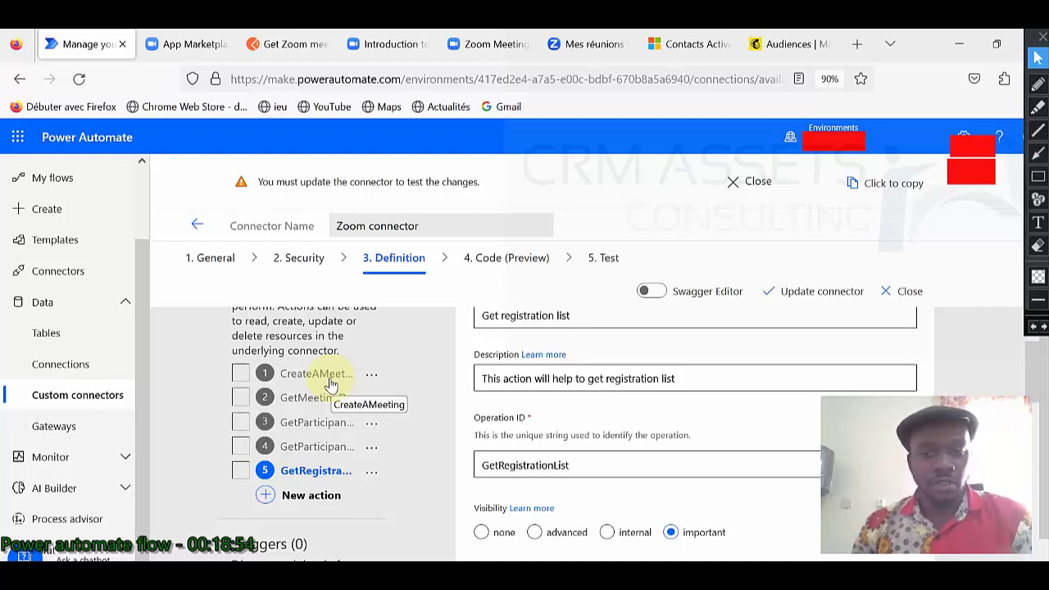
View the connector's definition code in the Swagger Editor, highlight all of it, and return to the form view
left_click(661, 295)
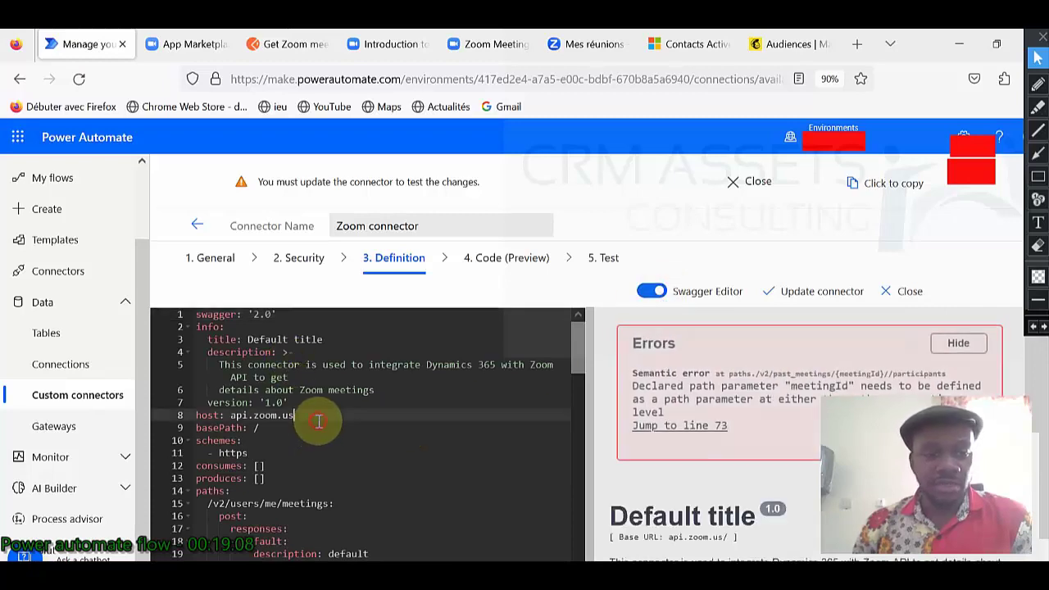
scroll(320, 422, "down", 15)
scroll(320, 421, "up", 15)
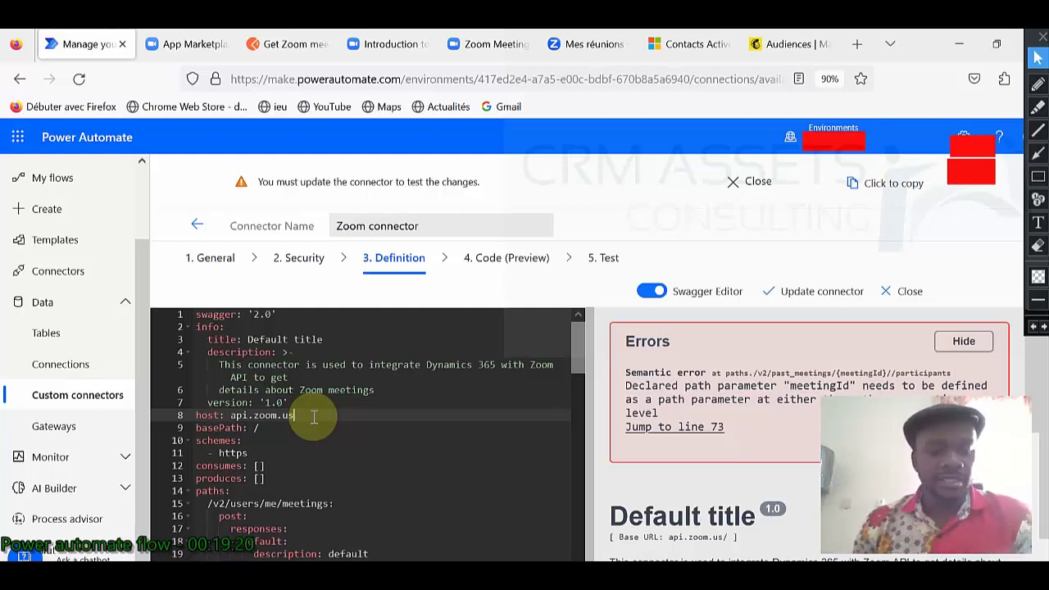
key("ctrl+a")
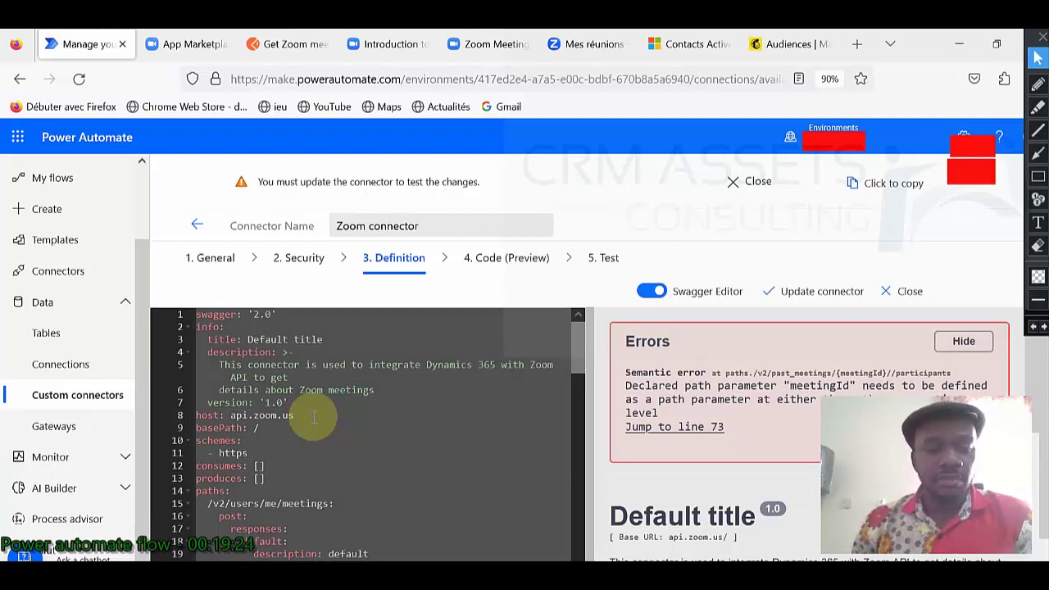
left_click(314, 417)
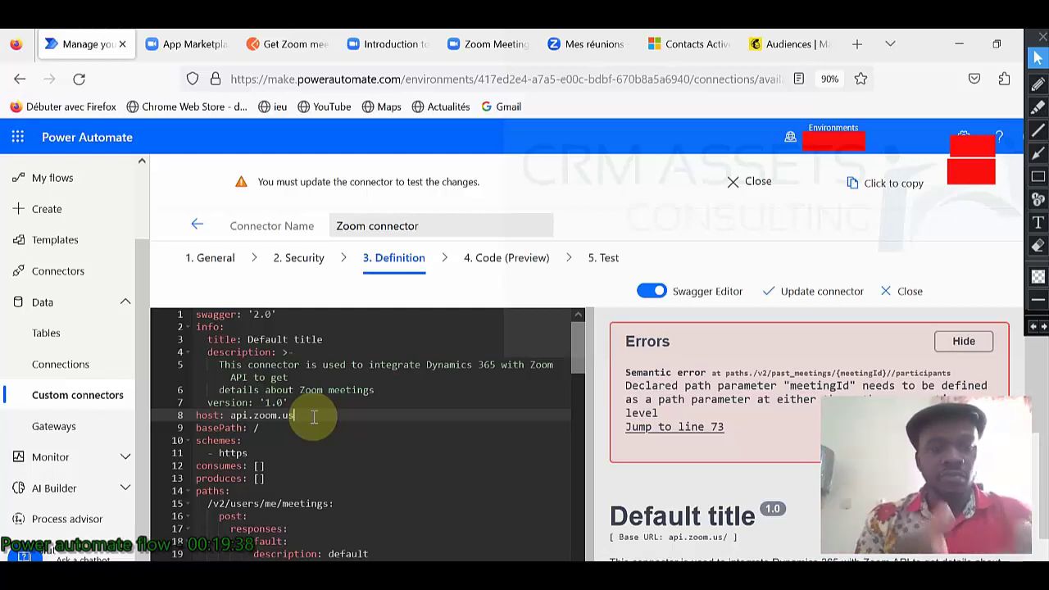
left_click(651, 291)
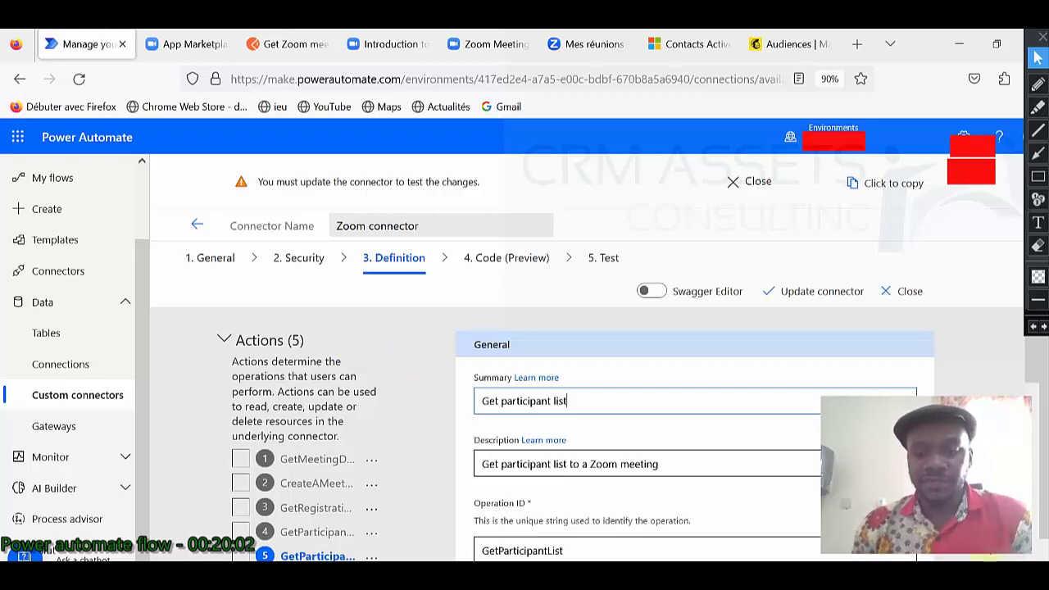
key("Tab")
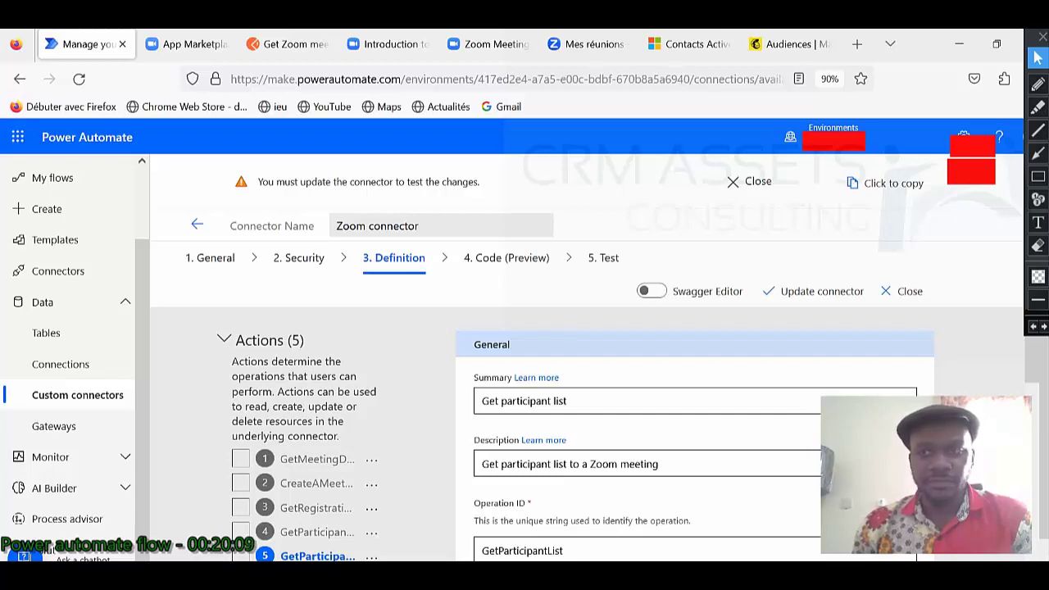
left_click(1042, 37)
left_click(1038, 47)
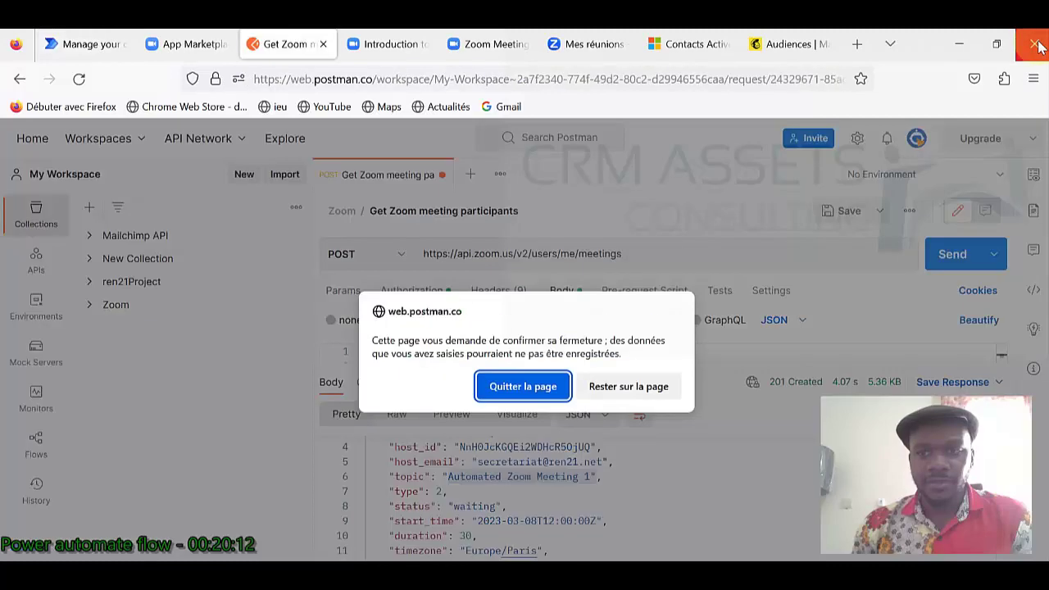
left_click(639, 394)
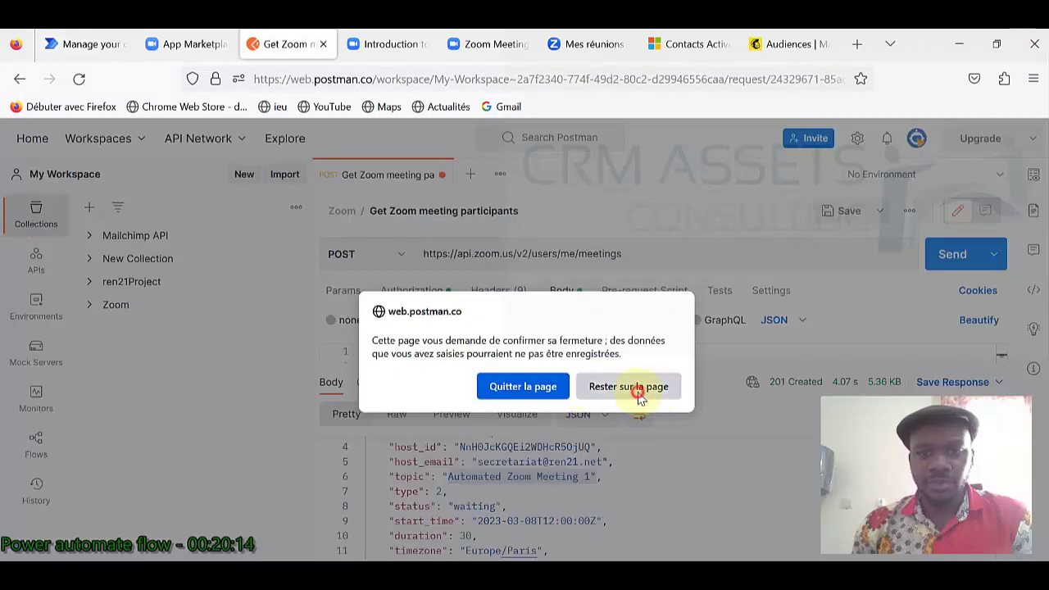